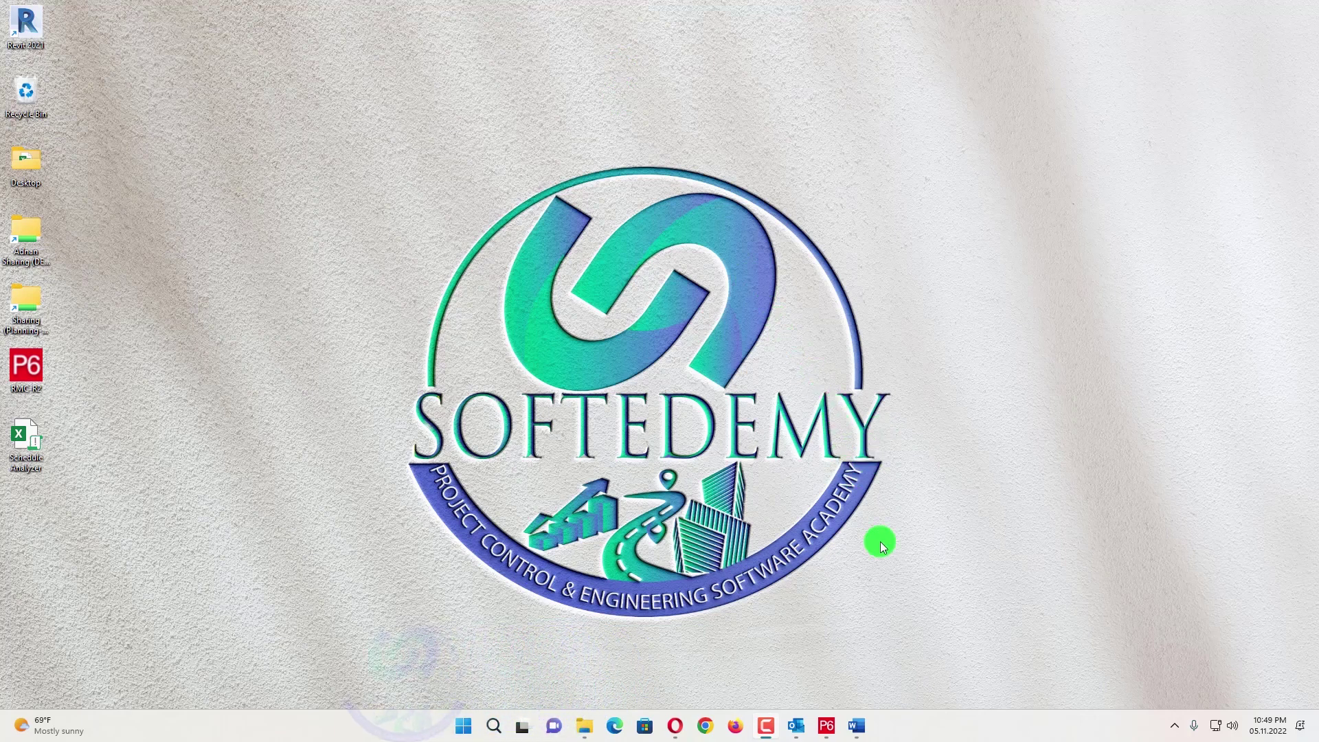
Step: Switch to Primavera P6 and open the RMC-R2 project, Royal Medical Centre One Day Surgery L.L.C
left_click(828, 726)
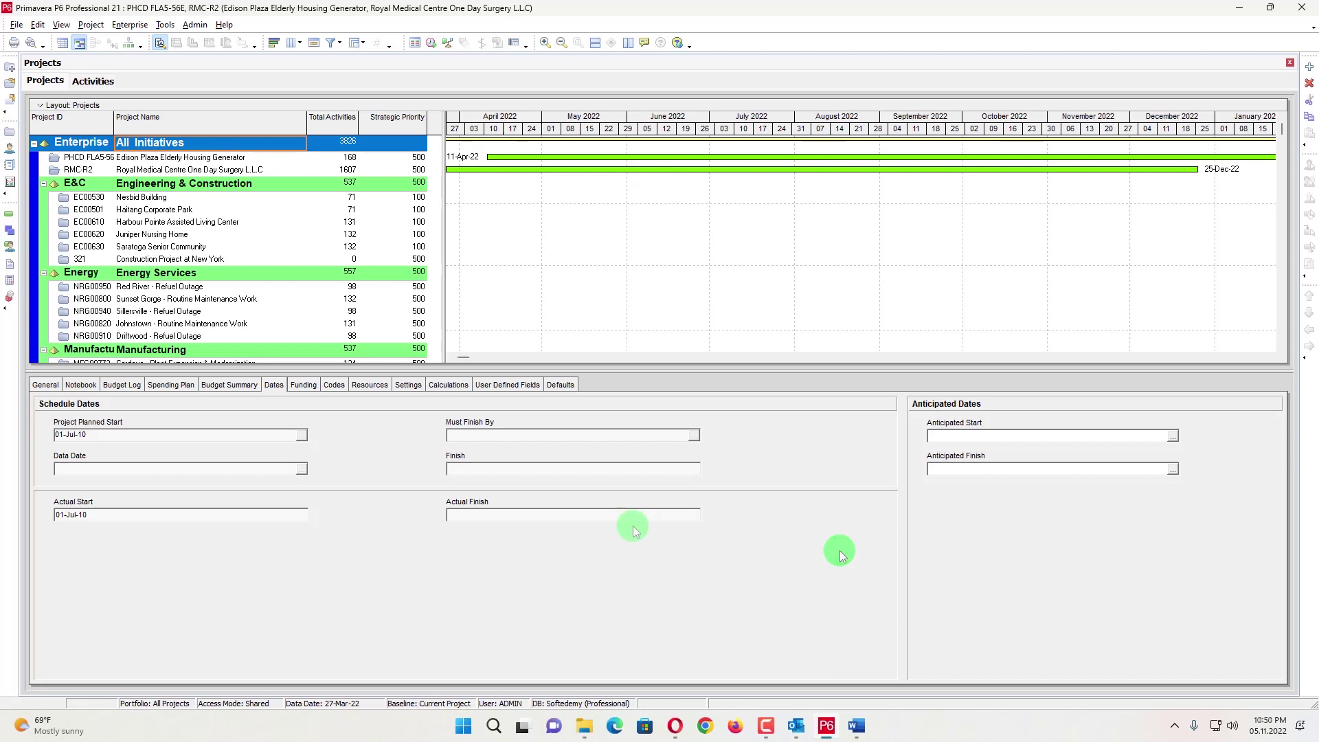
left_click(199, 169)
right_click(203, 169)
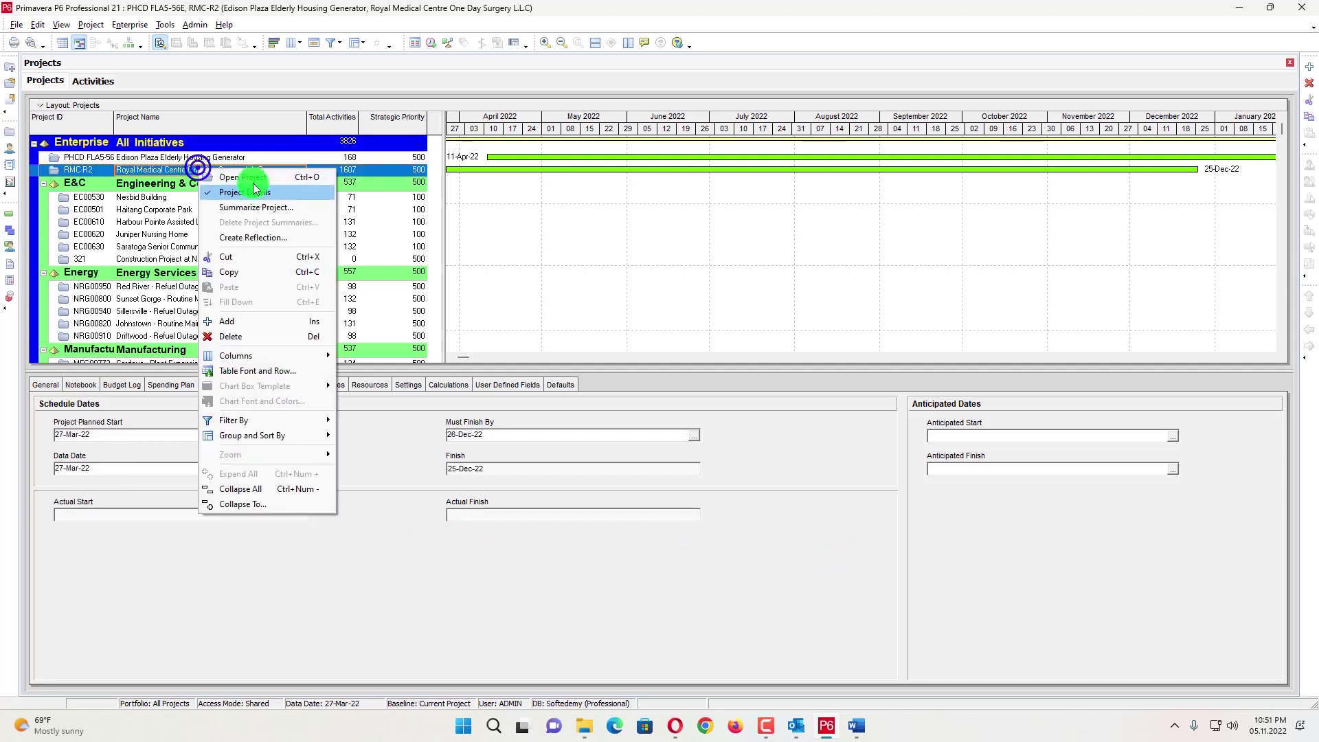
left_click(253, 171)
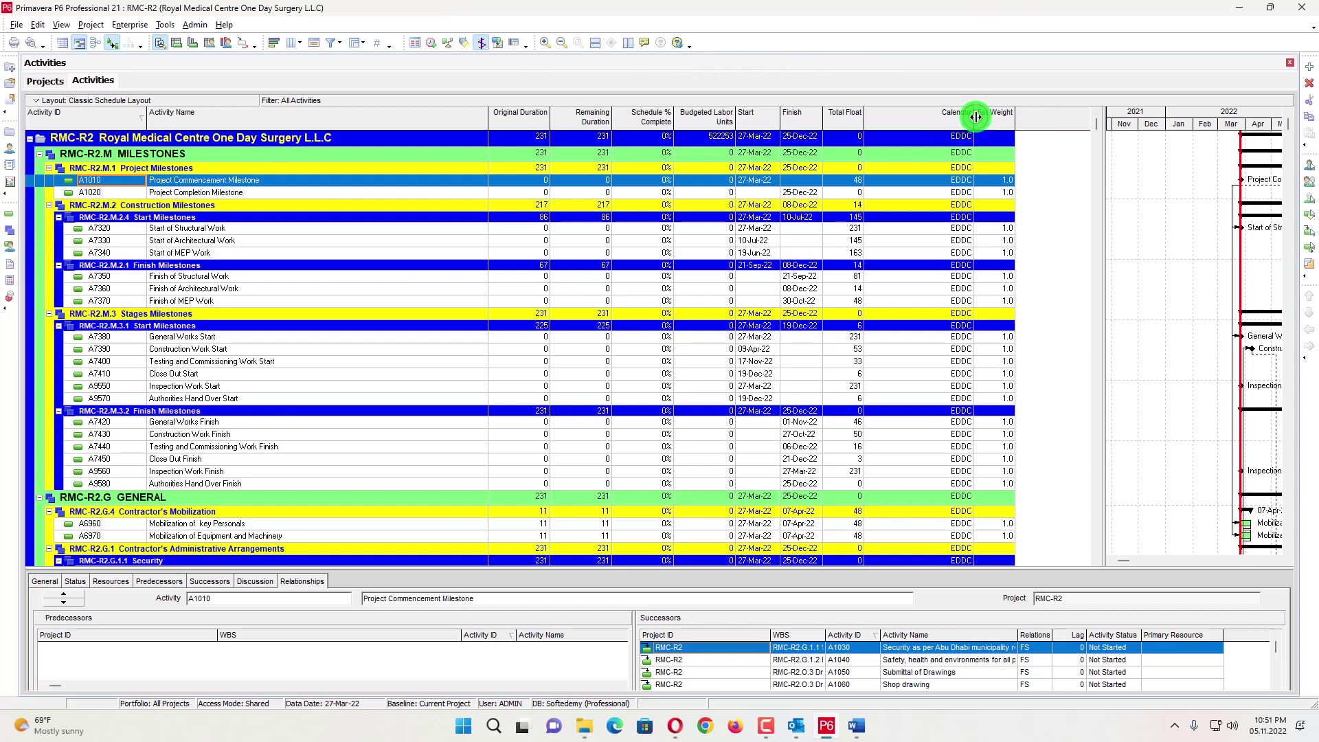
Step: Narrow the Calendar column and shrink the activity table to give the Gantt chart more room
left_click_drag(976, 117, 936, 117)
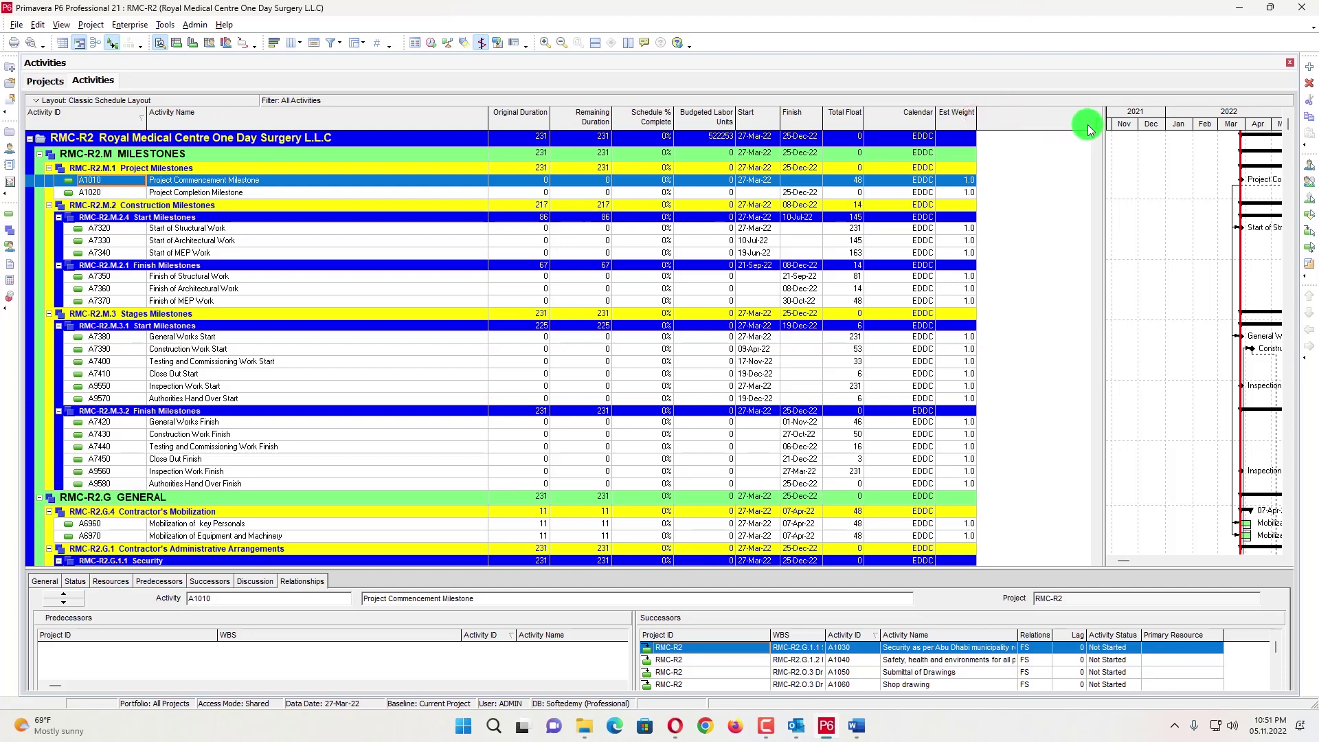
left_click(1106, 134)
left_click_drag(1105, 132, 706, 135)
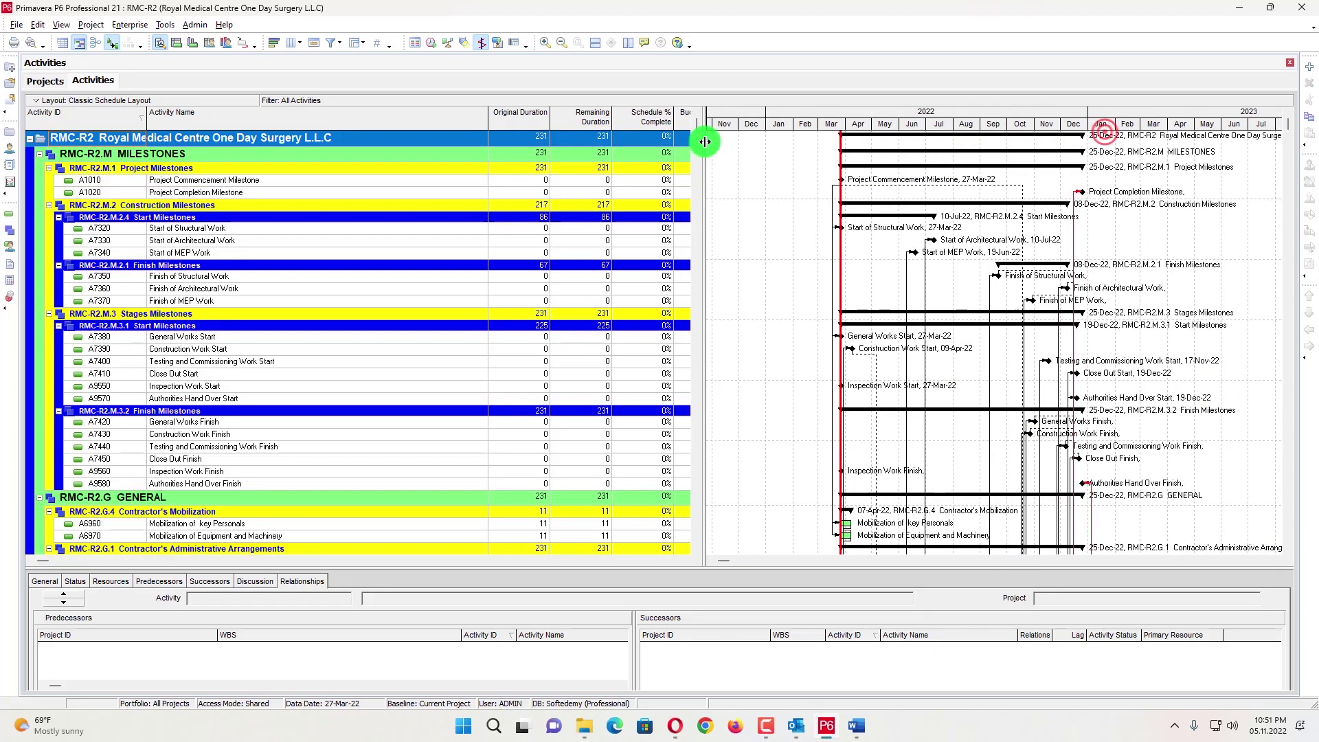
Step: Examine the project's activities and Gantt bars from the milestones through the engineering and procurement sections
scroll(889, 147, "down", 2)
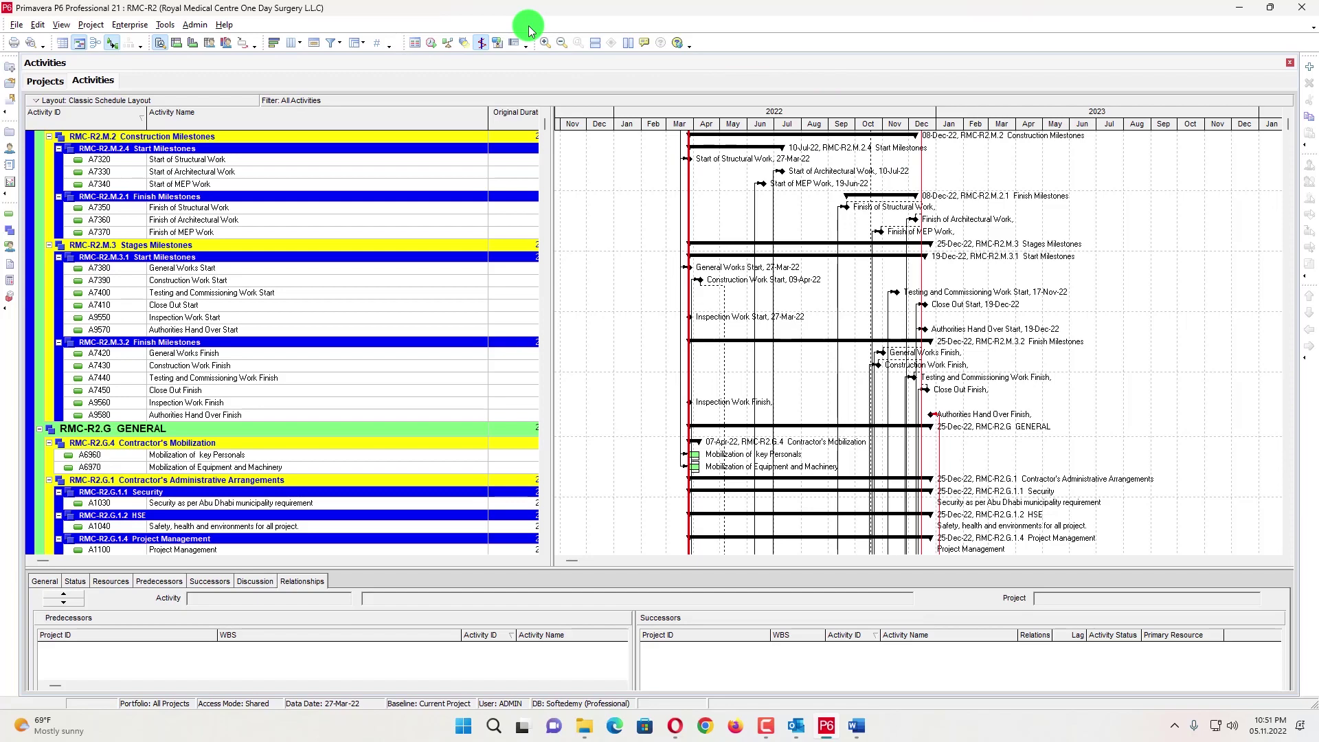
scroll(736, 142, "down", 10)
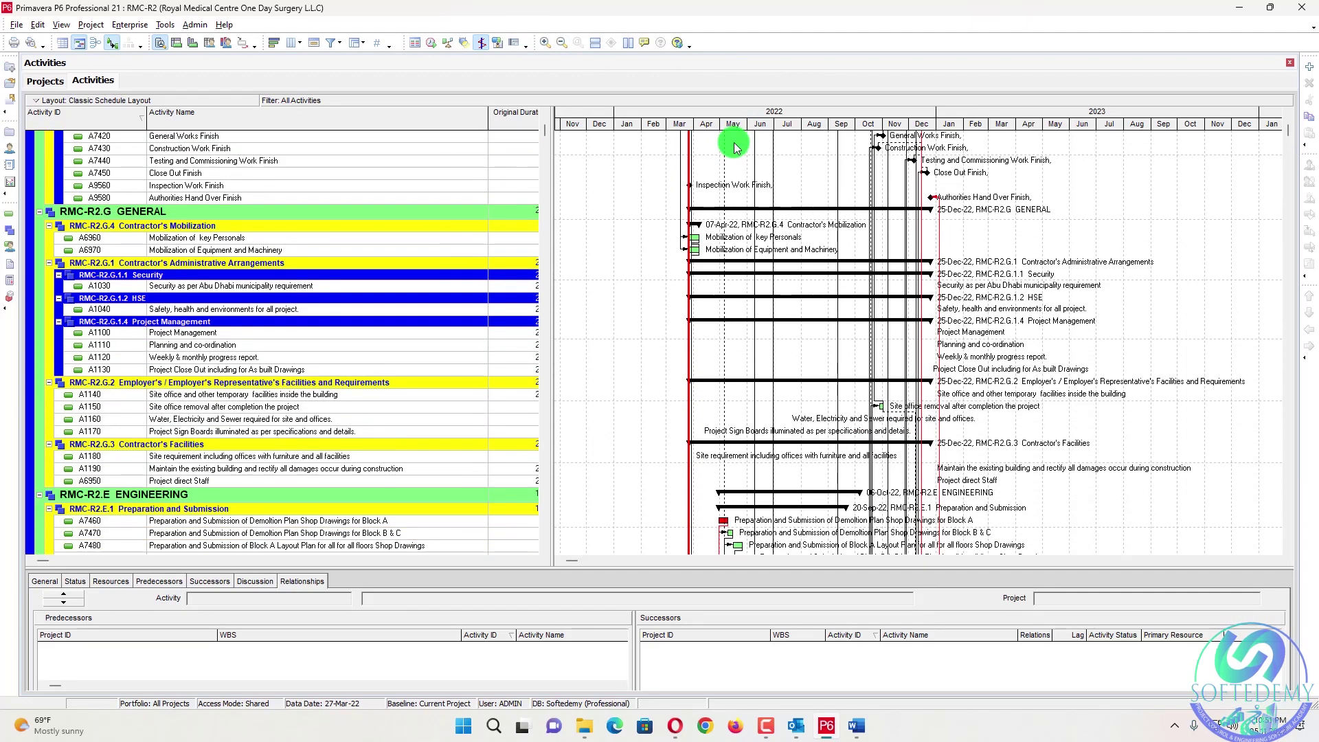
scroll(736, 142, "down", 1)
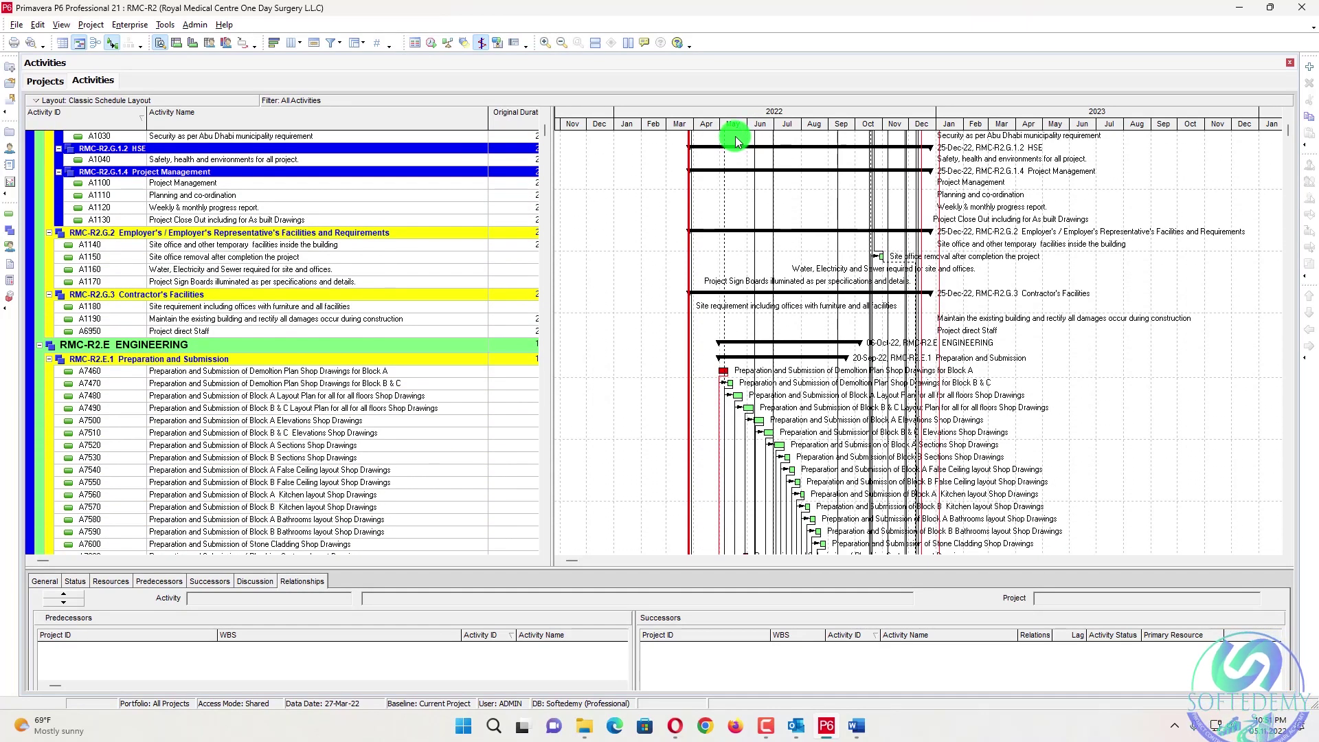
scroll(695, 192, "down", 3)
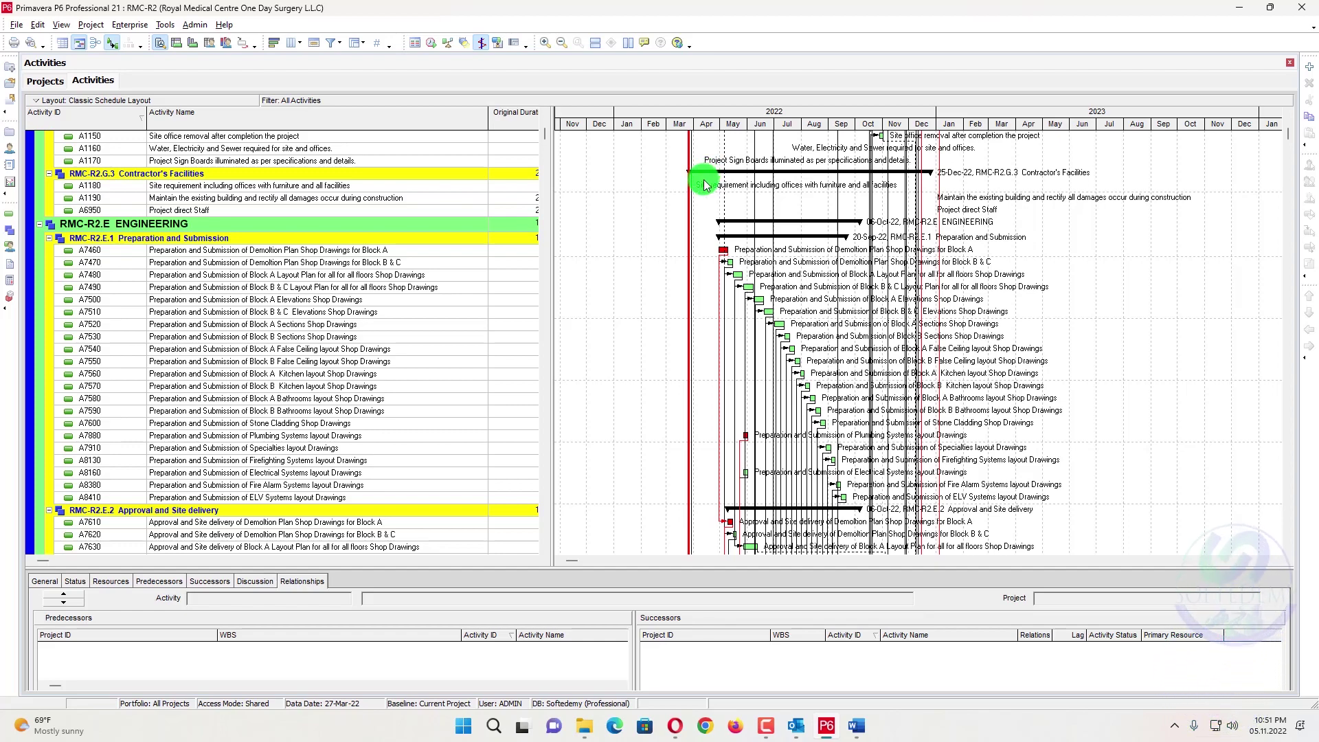
scroll(705, 184, "down", 14)
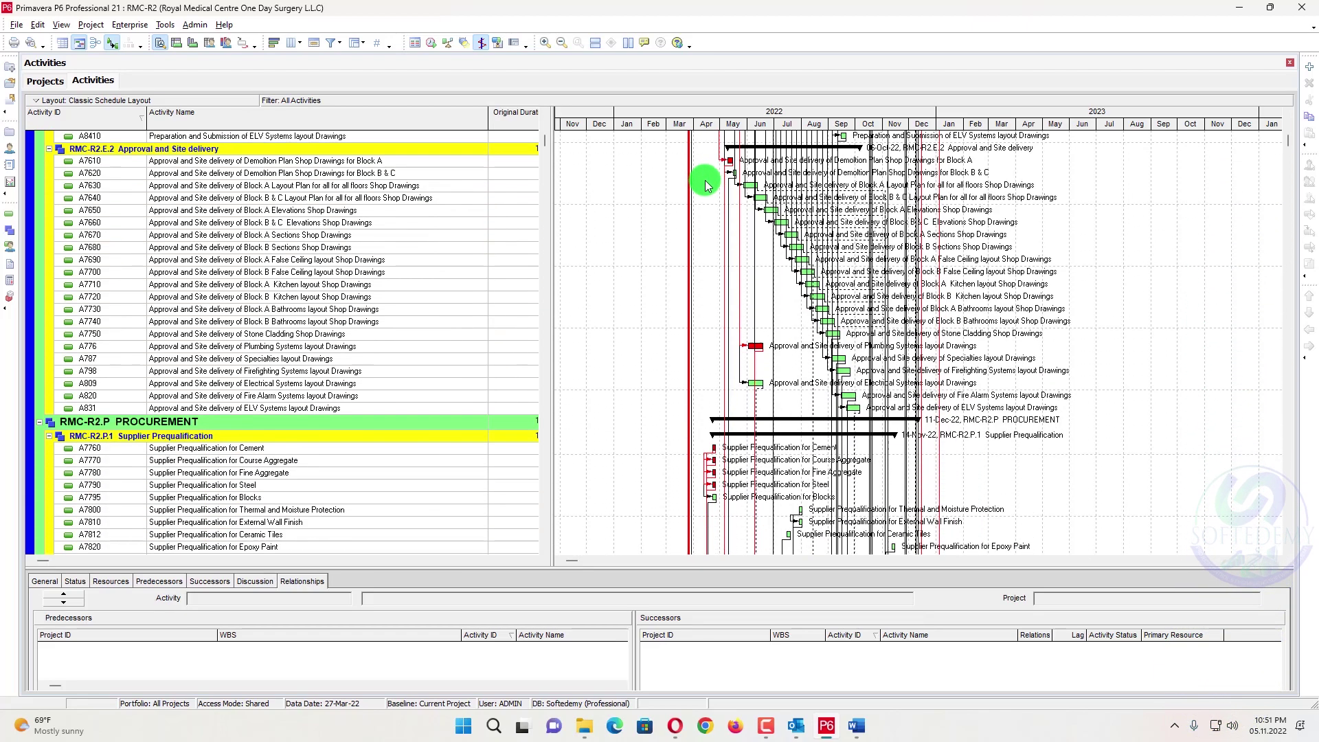
scroll(389, 241, "down", 7)
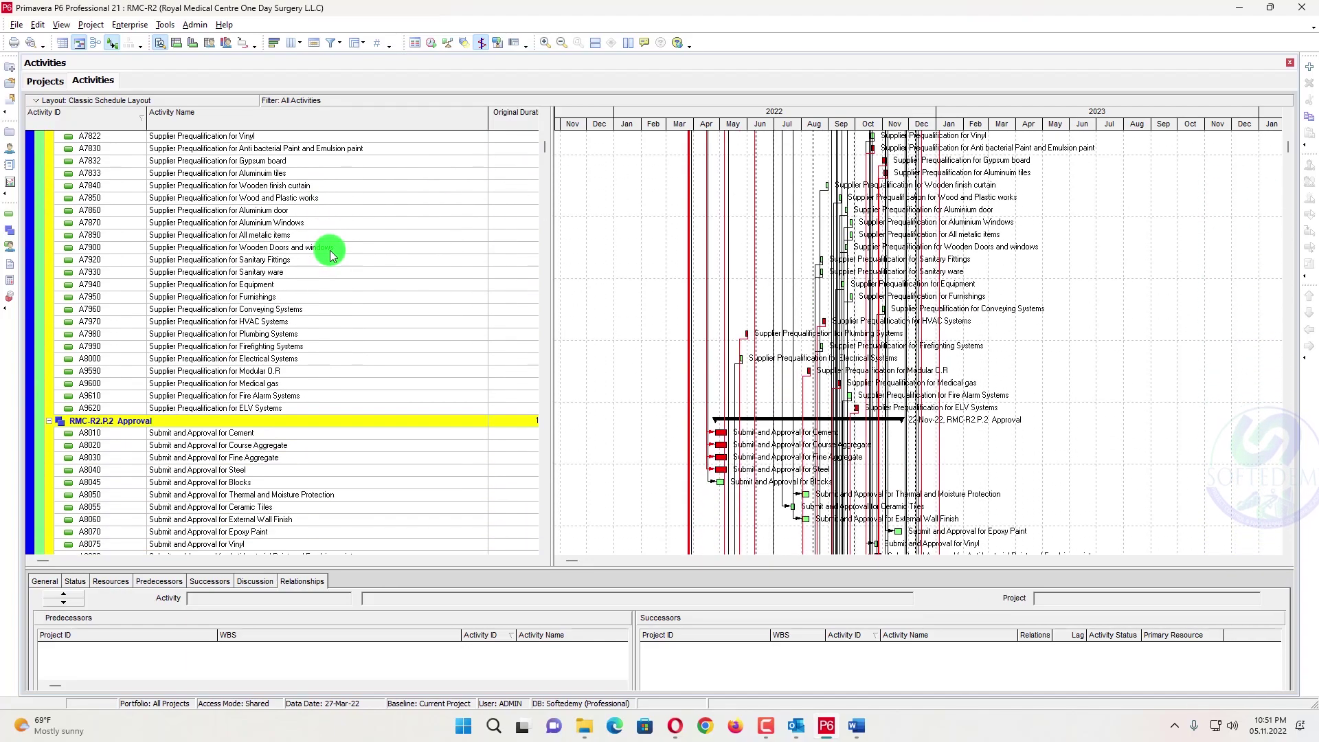
scroll(774, 215, "up", 3)
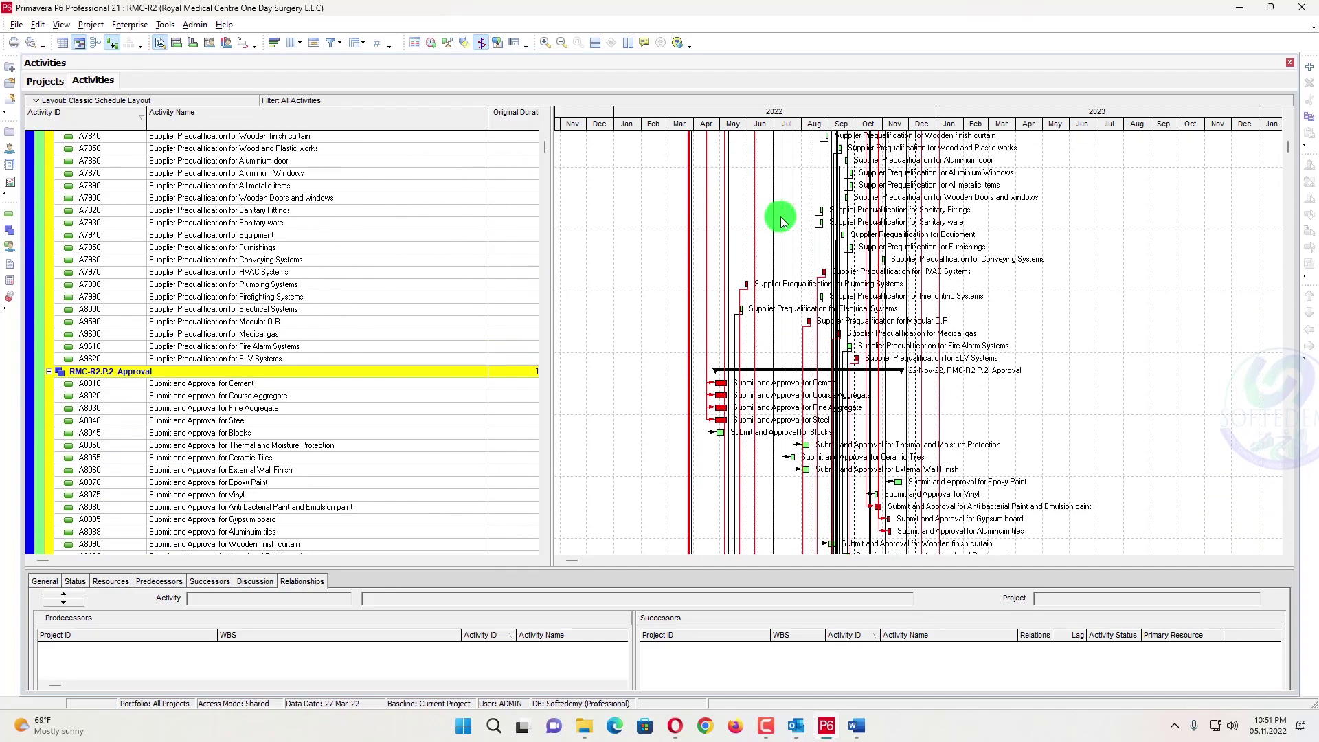
scroll(781, 220, "up", 6)
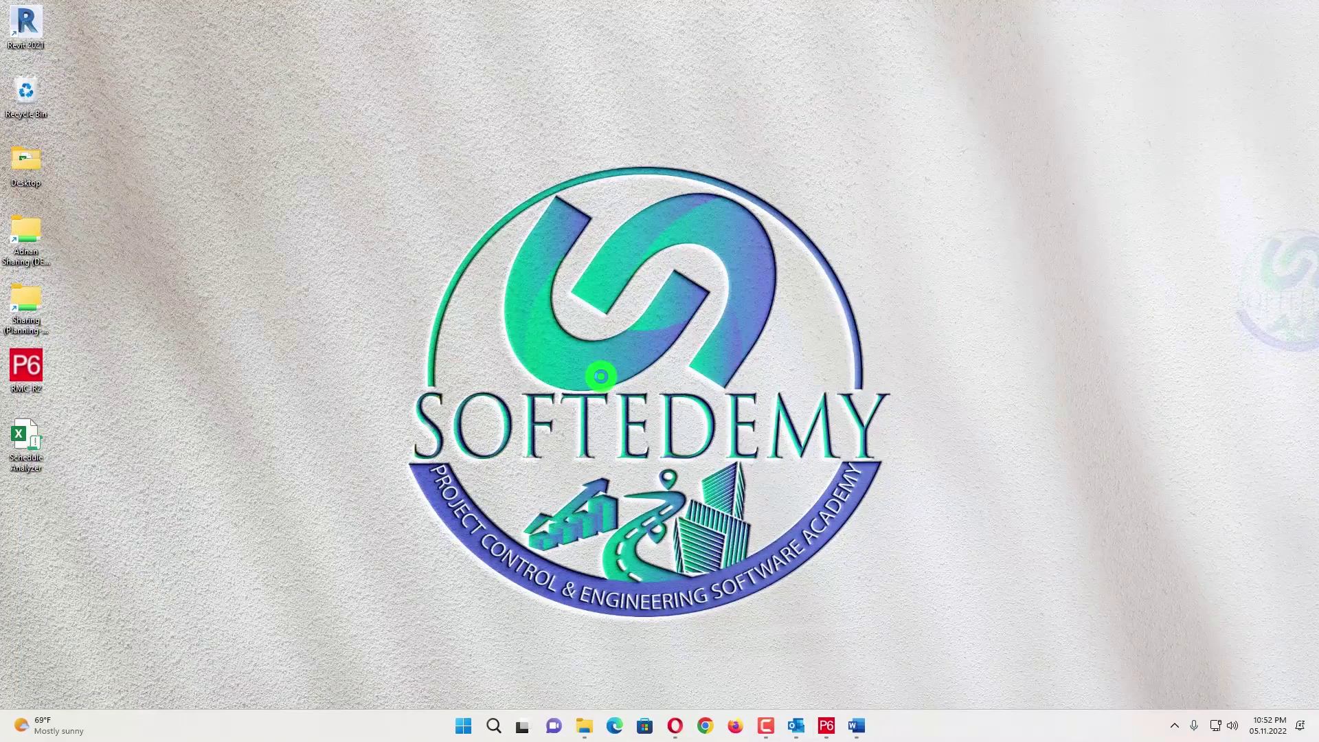
Step: Open the Schedule Analyzer workbook from the desktop in Excel and load the RMC-R2 XER file into it
double_click(32, 450)
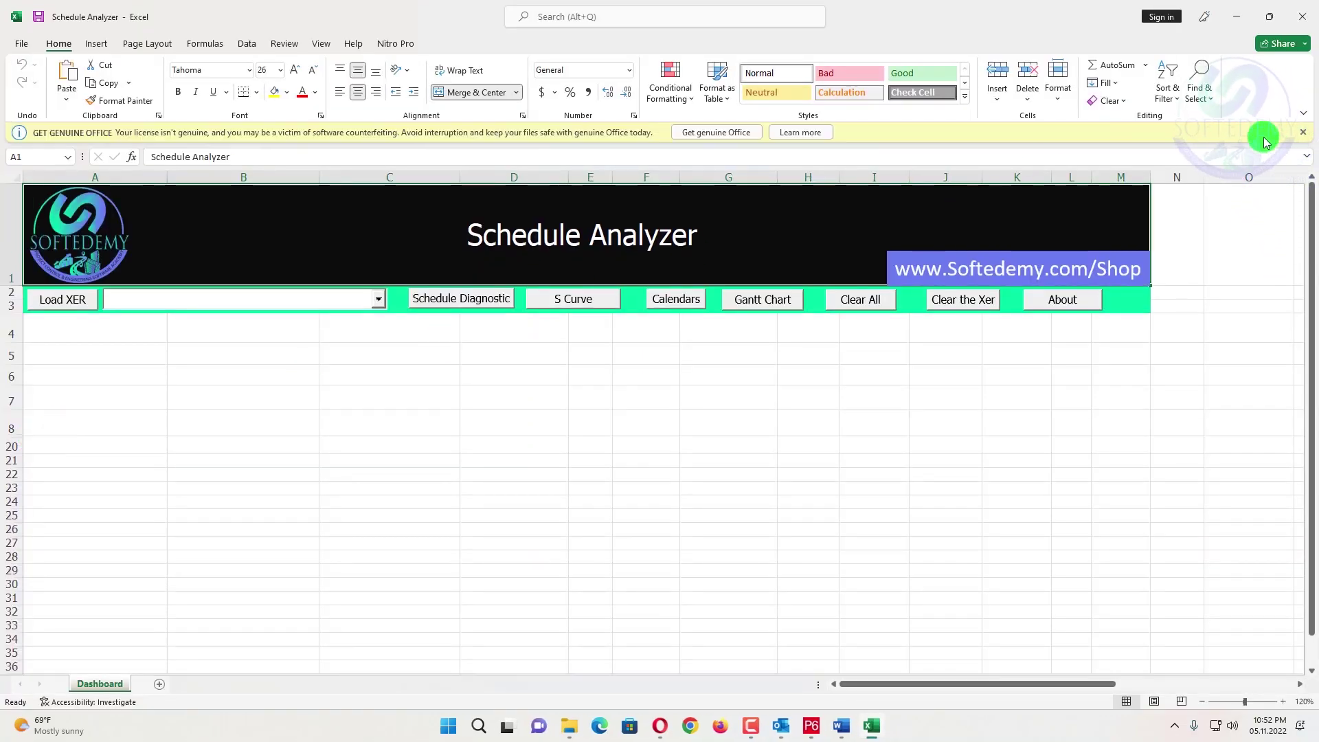
left_click(1303, 133)
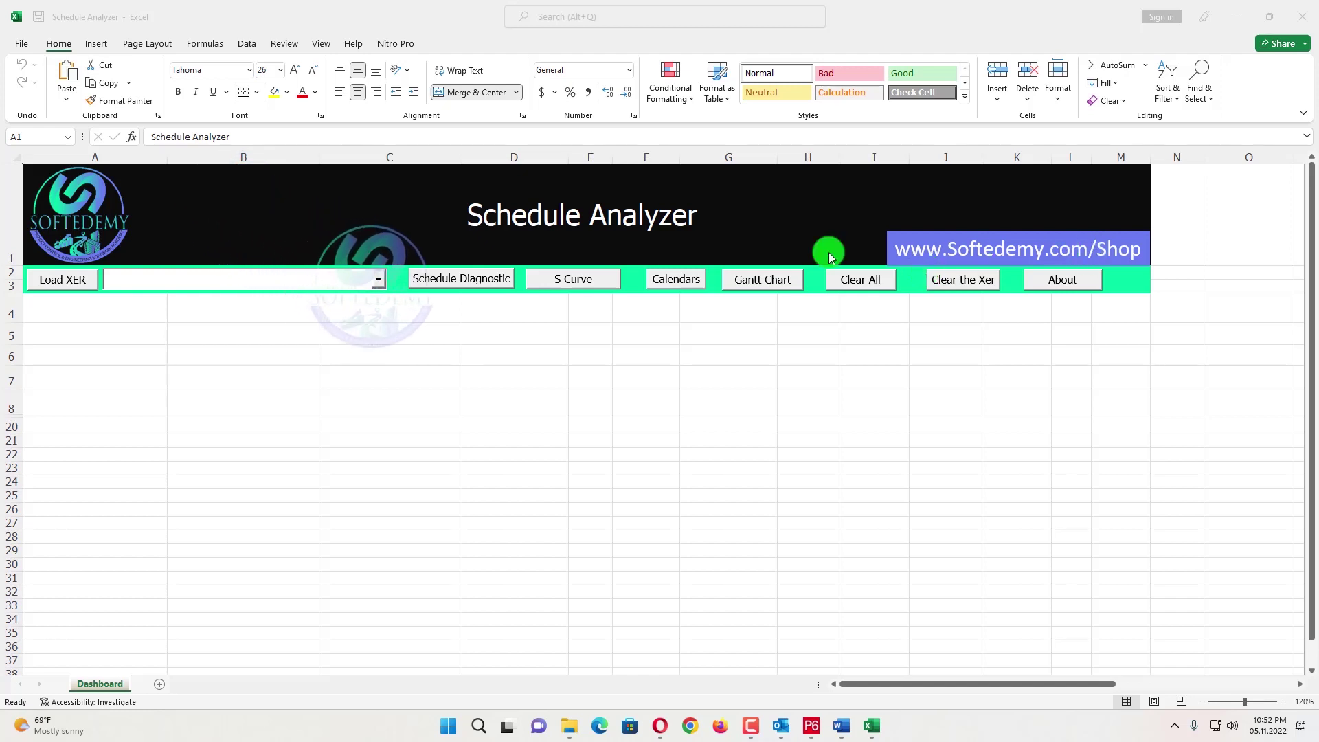
left_click(62, 284)
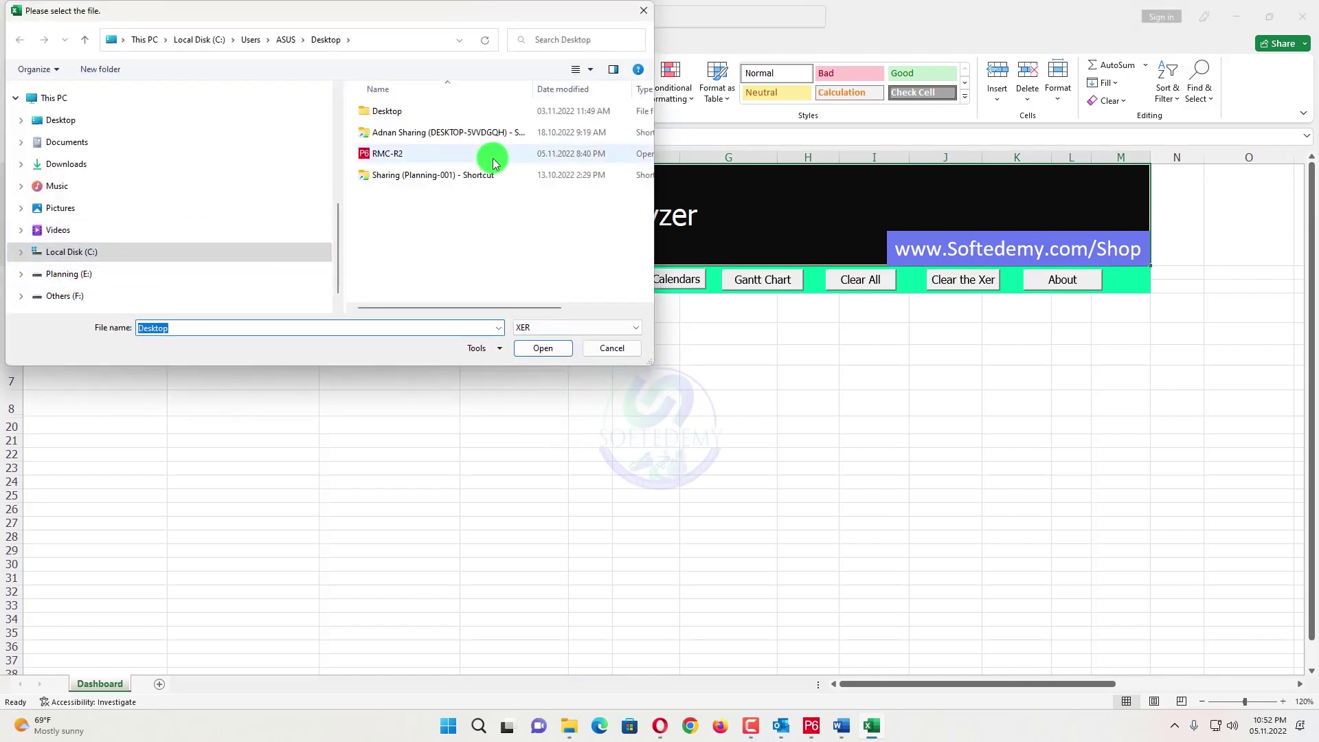
left_click(457, 155)
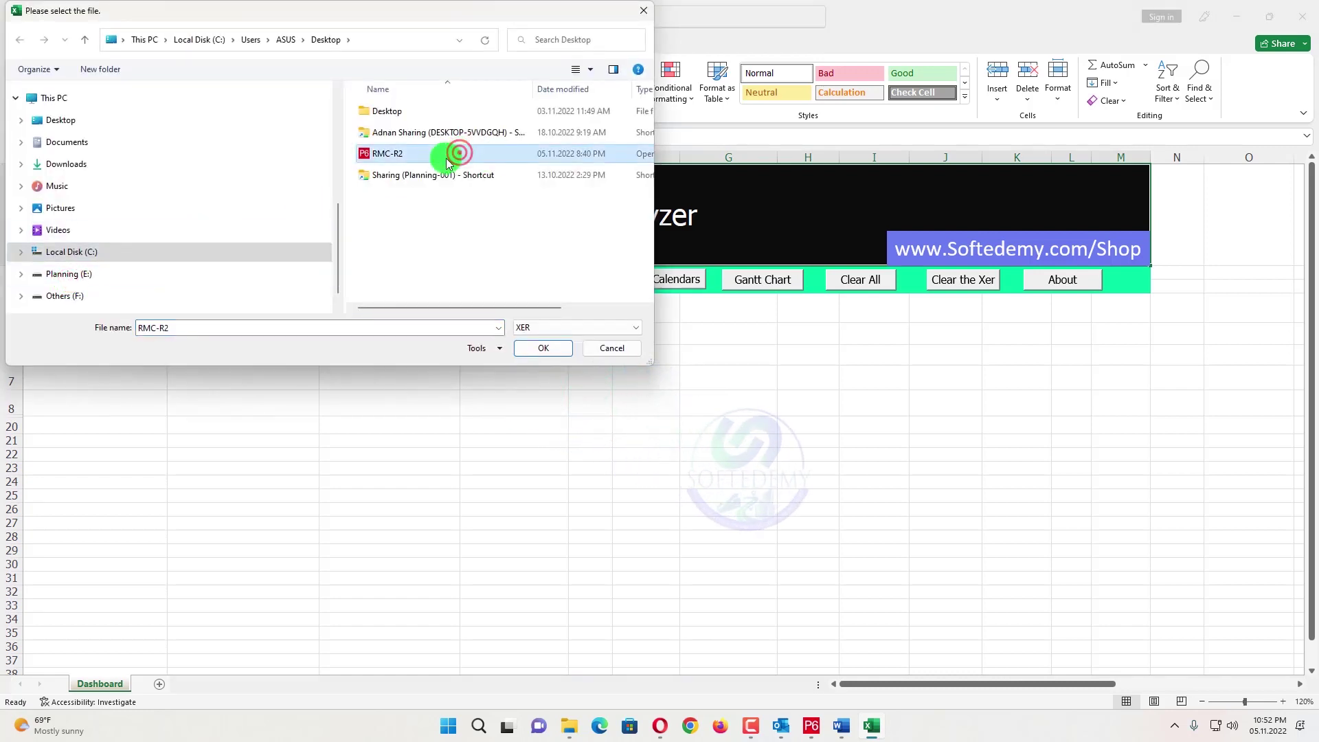
left_click(539, 347)
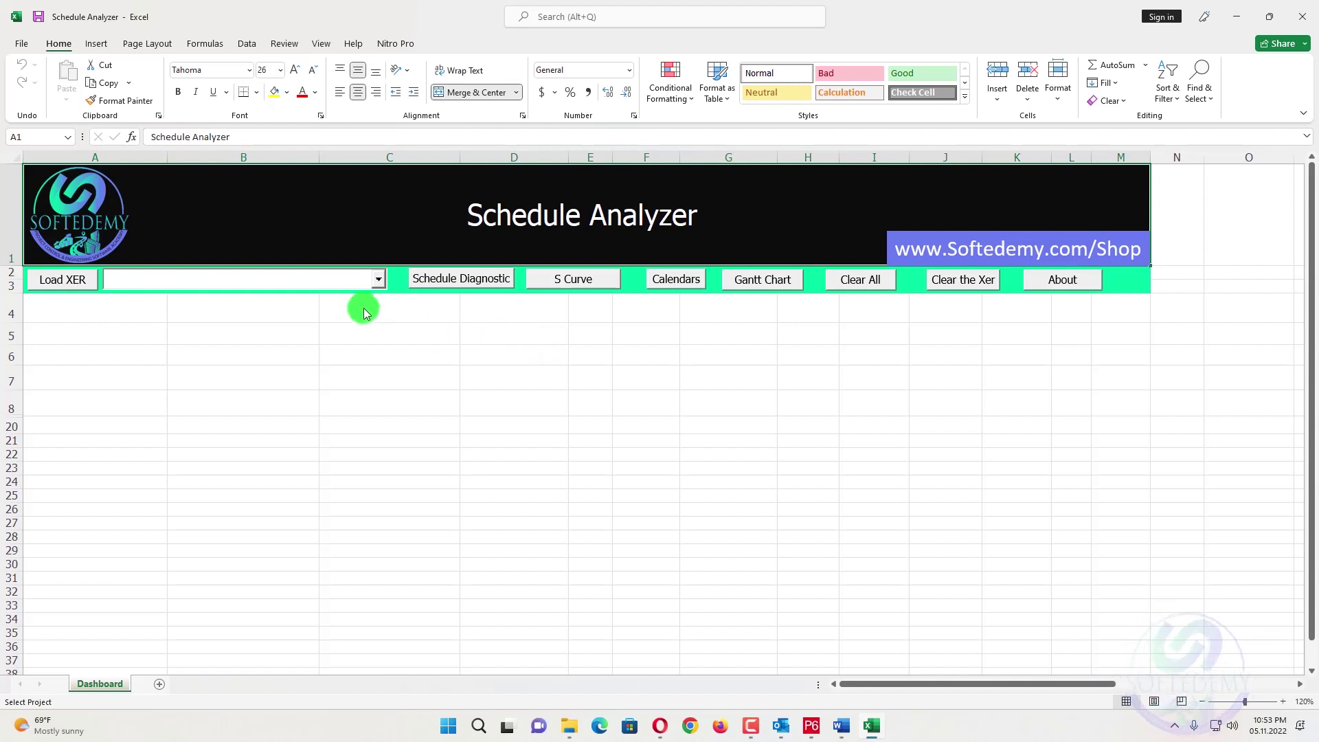
Step: Select Royal Medical Centre One Day Surgery L.L.C as the project to analyze on the dashboard
left_click(361, 286)
left_click(375, 281)
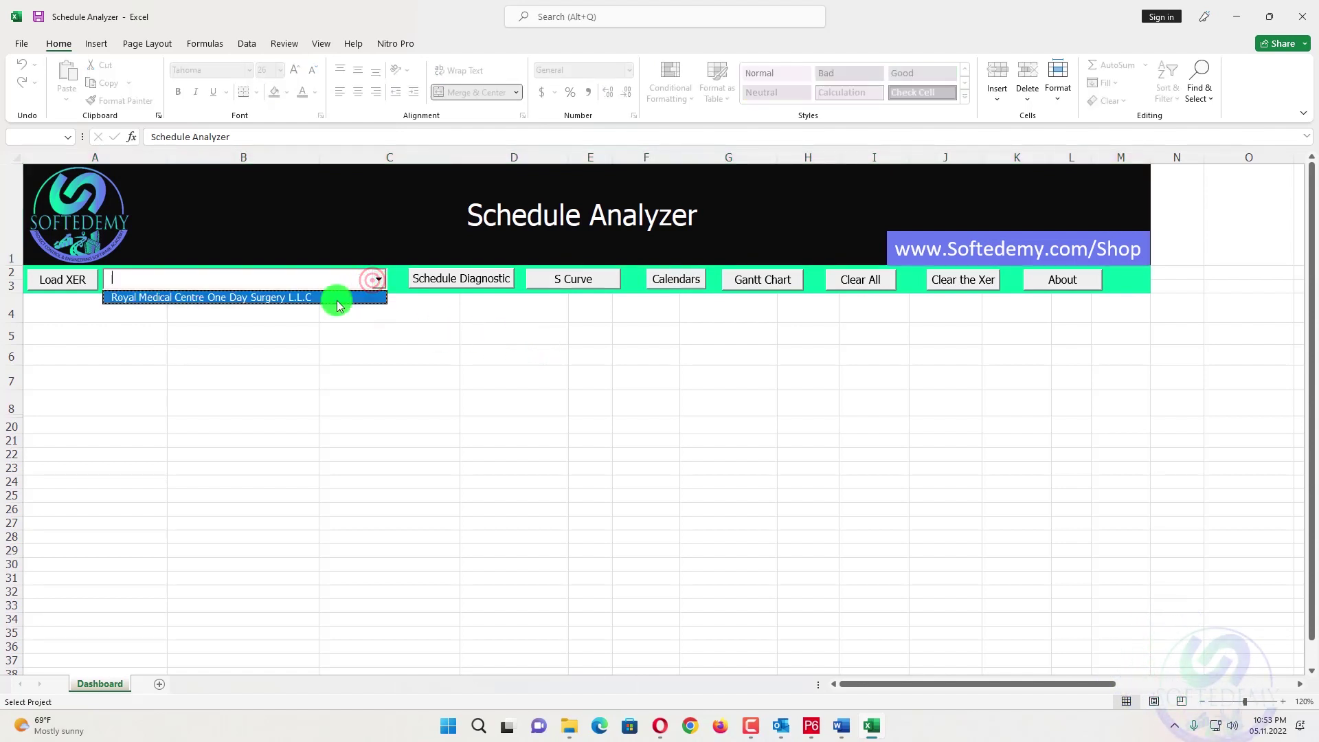
left_click(336, 299)
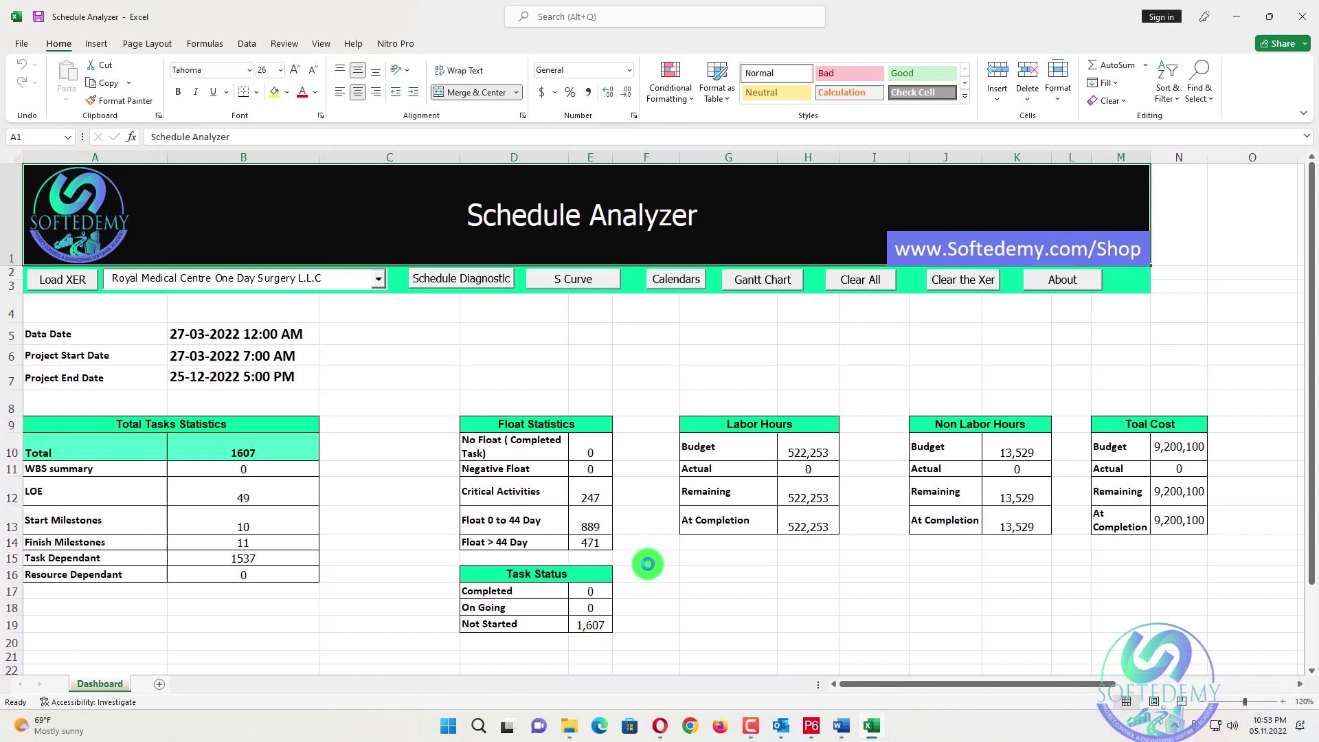
Step: Start the Gantt chart's column selection, check the ID and date columns, and include Duration % and Performance %
left_click(754, 291)
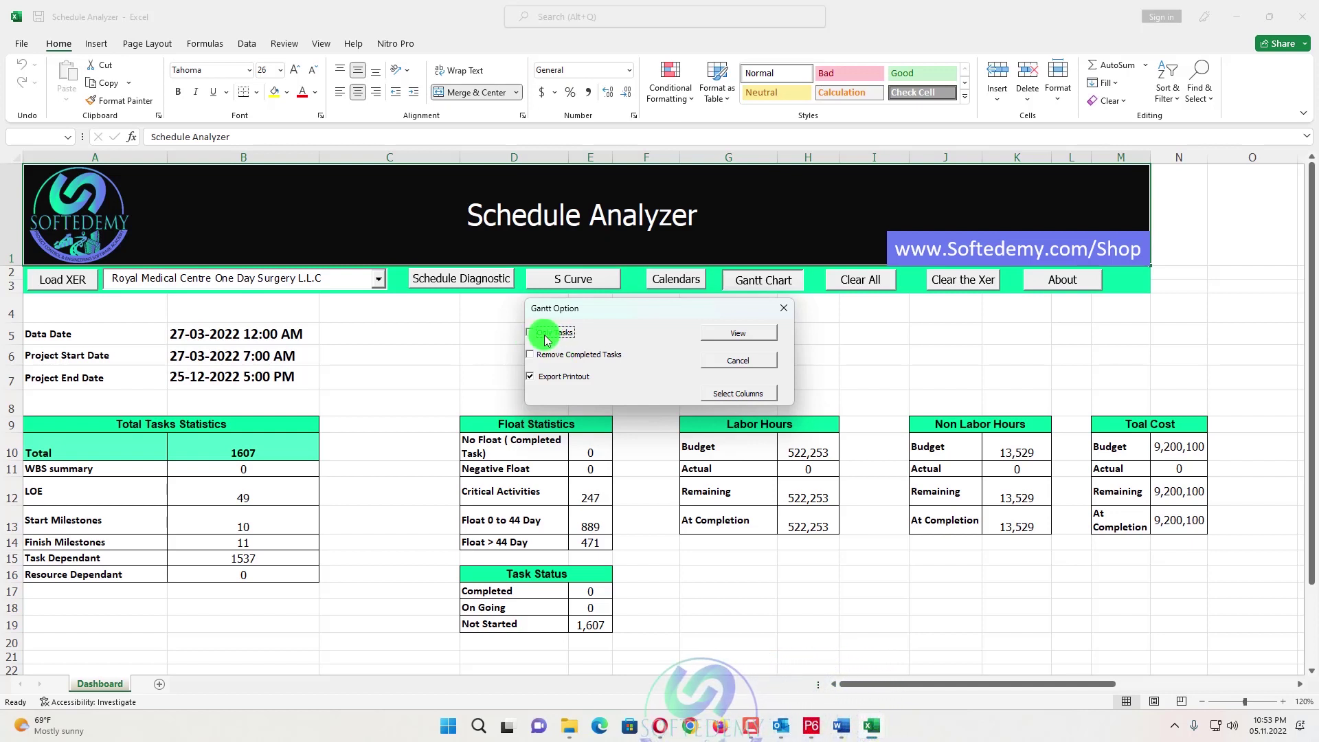
left_click(762, 394)
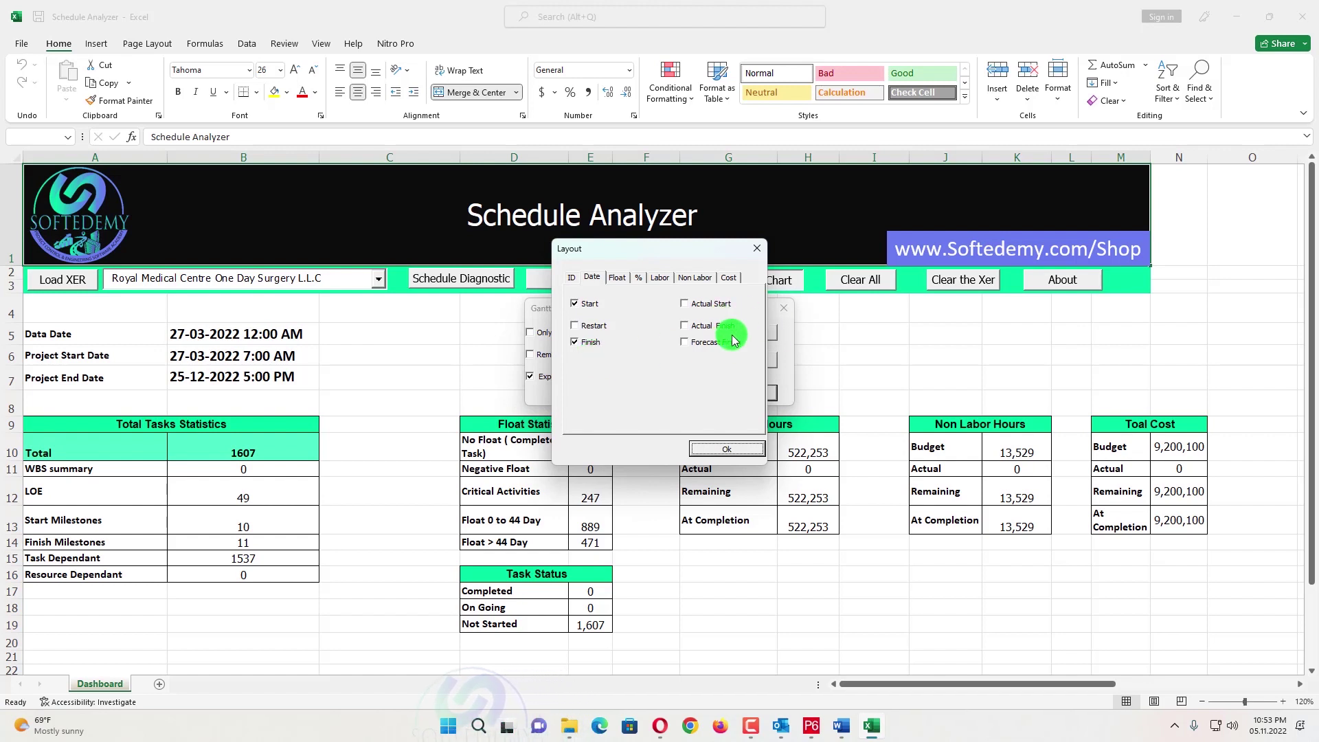
left_click(574, 278)
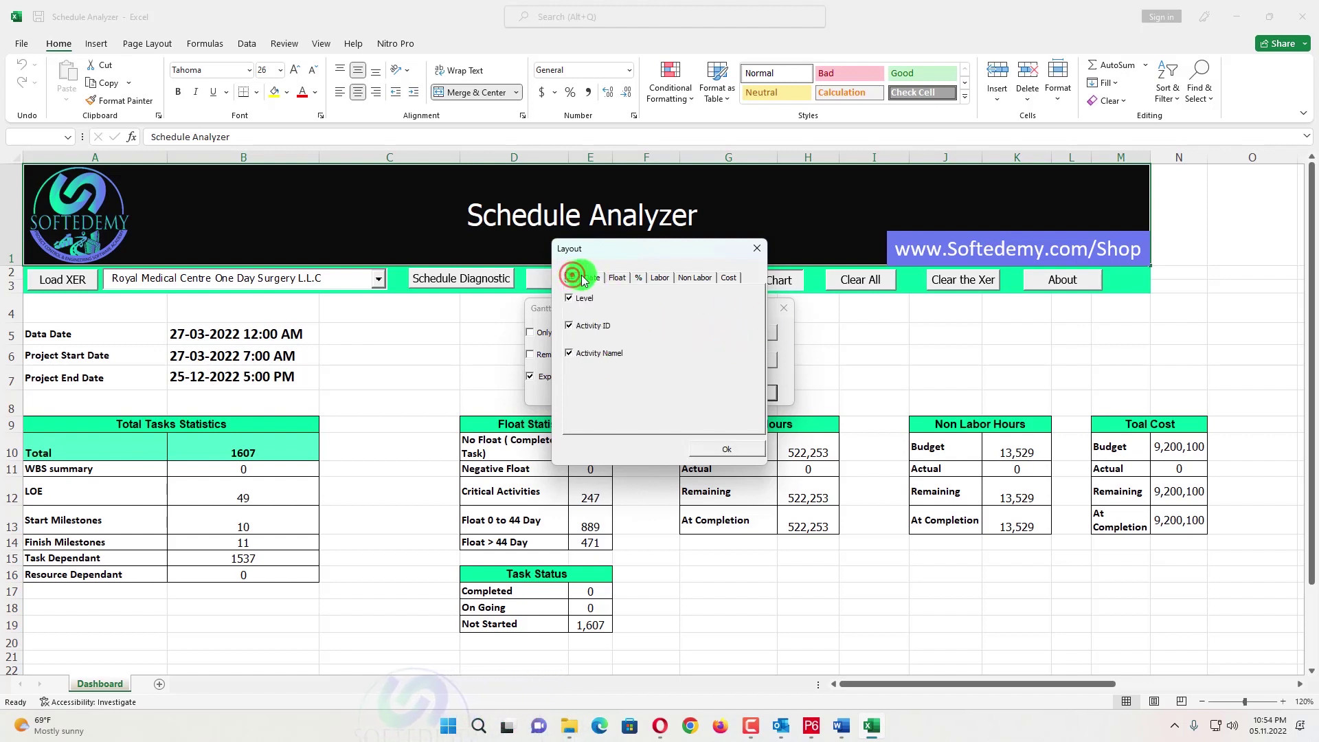
left_click(591, 278)
left_click(570, 278)
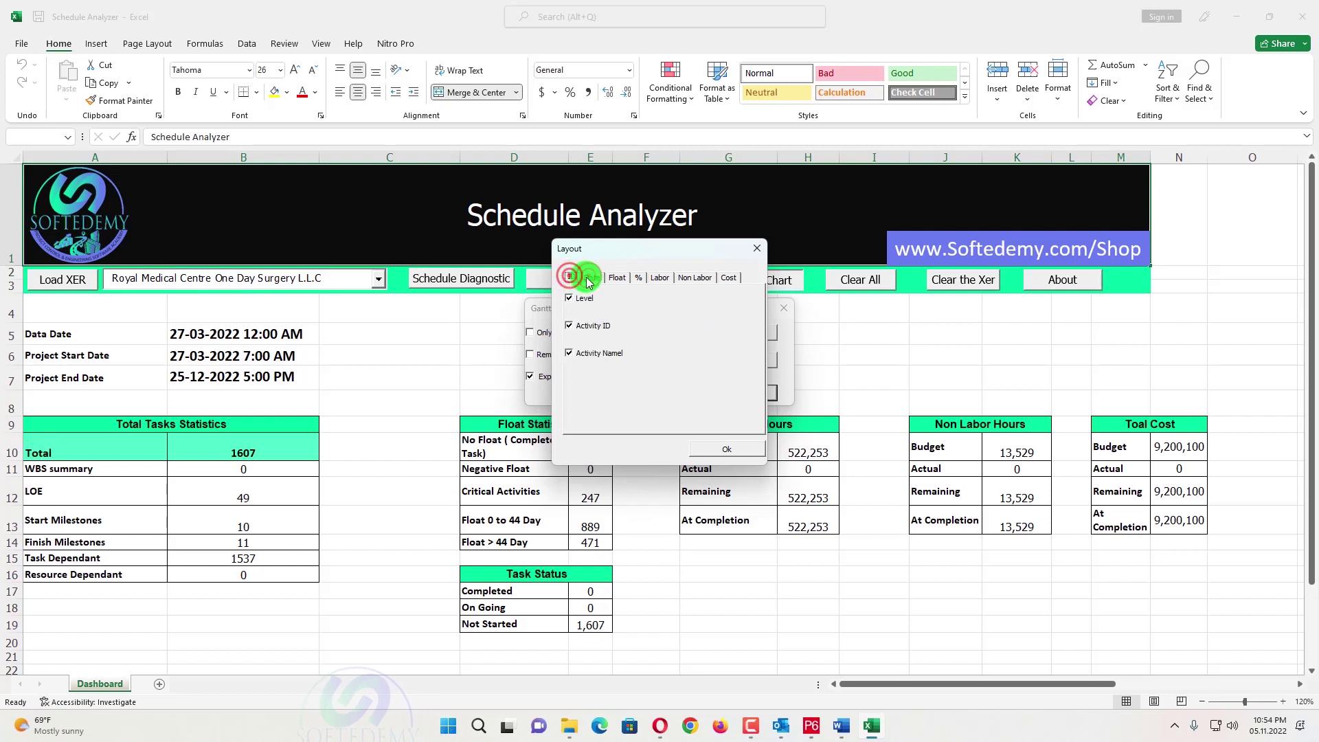
left_click(611, 278)
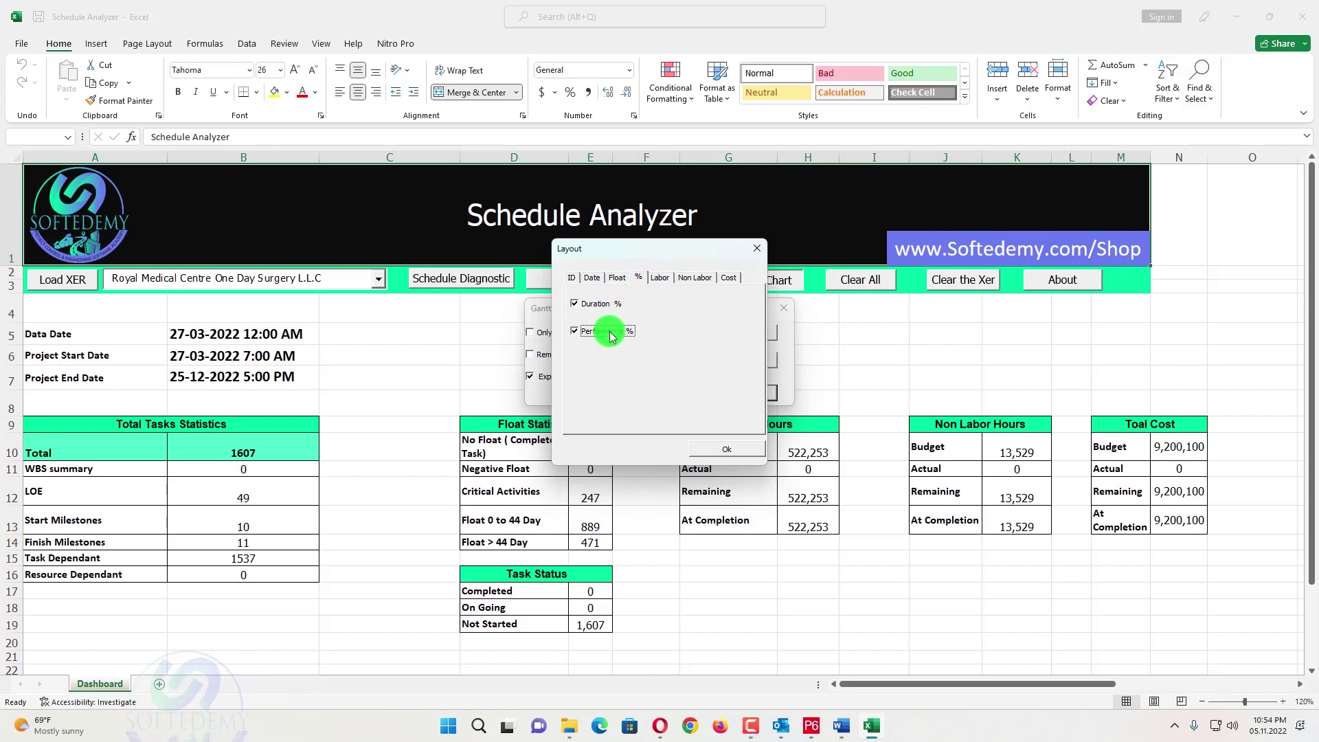
Step: Add the Budget and Actual columns for labor, non labor and cost to the Gantt layout
left_click(657, 277)
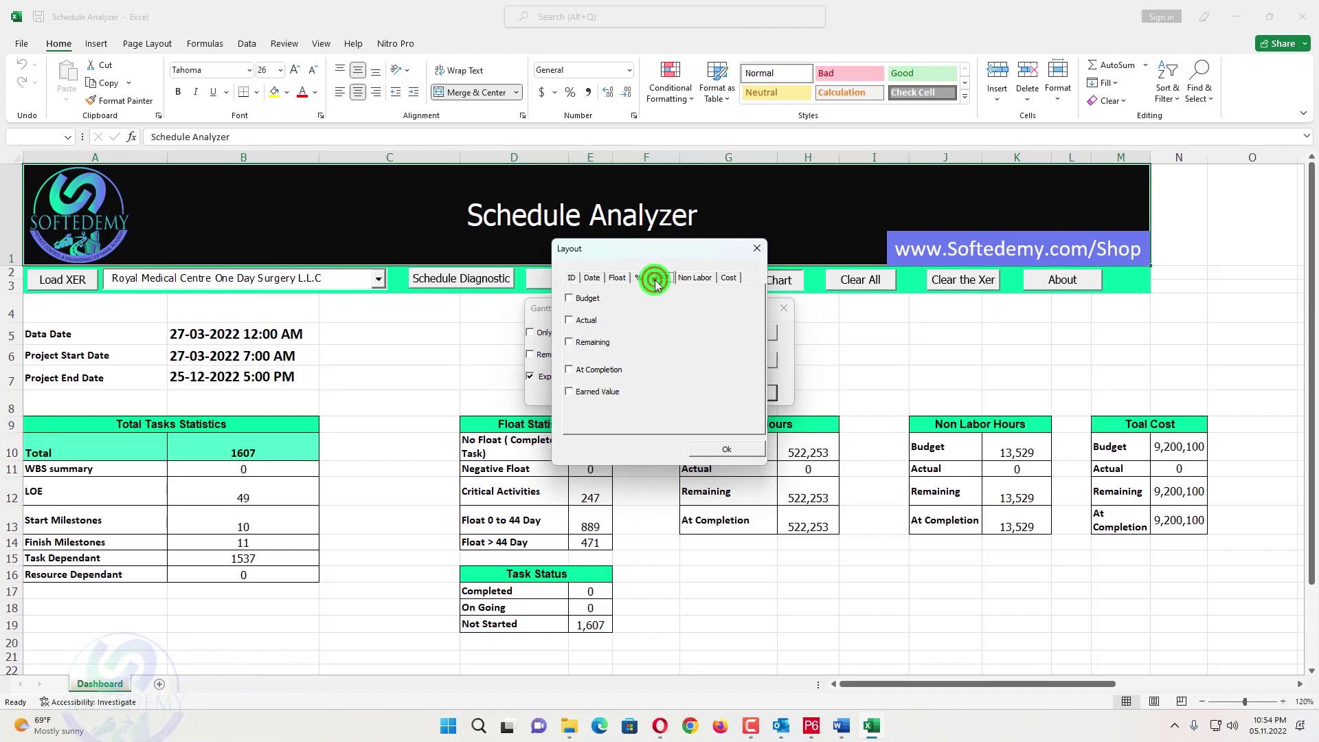
left_click(594, 302)
left_click(582, 321)
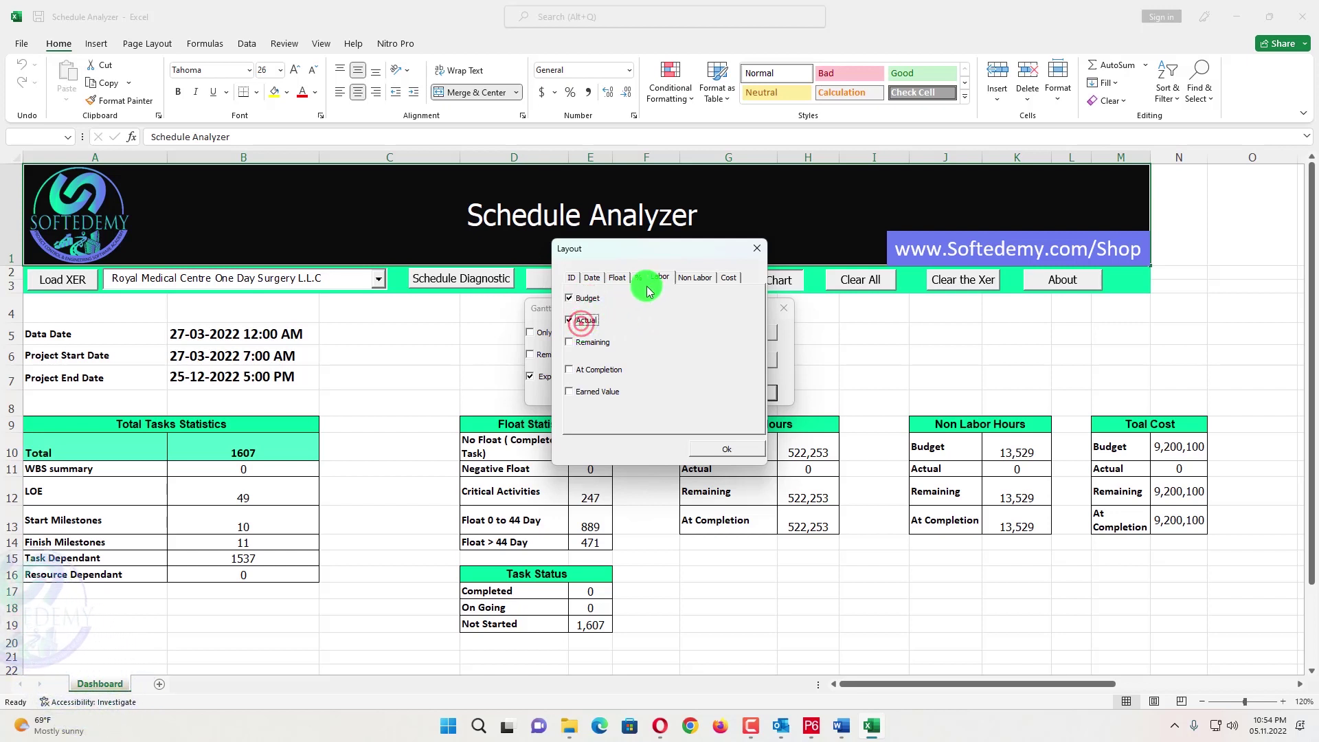
left_click(695, 277)
left_click(592, 299)
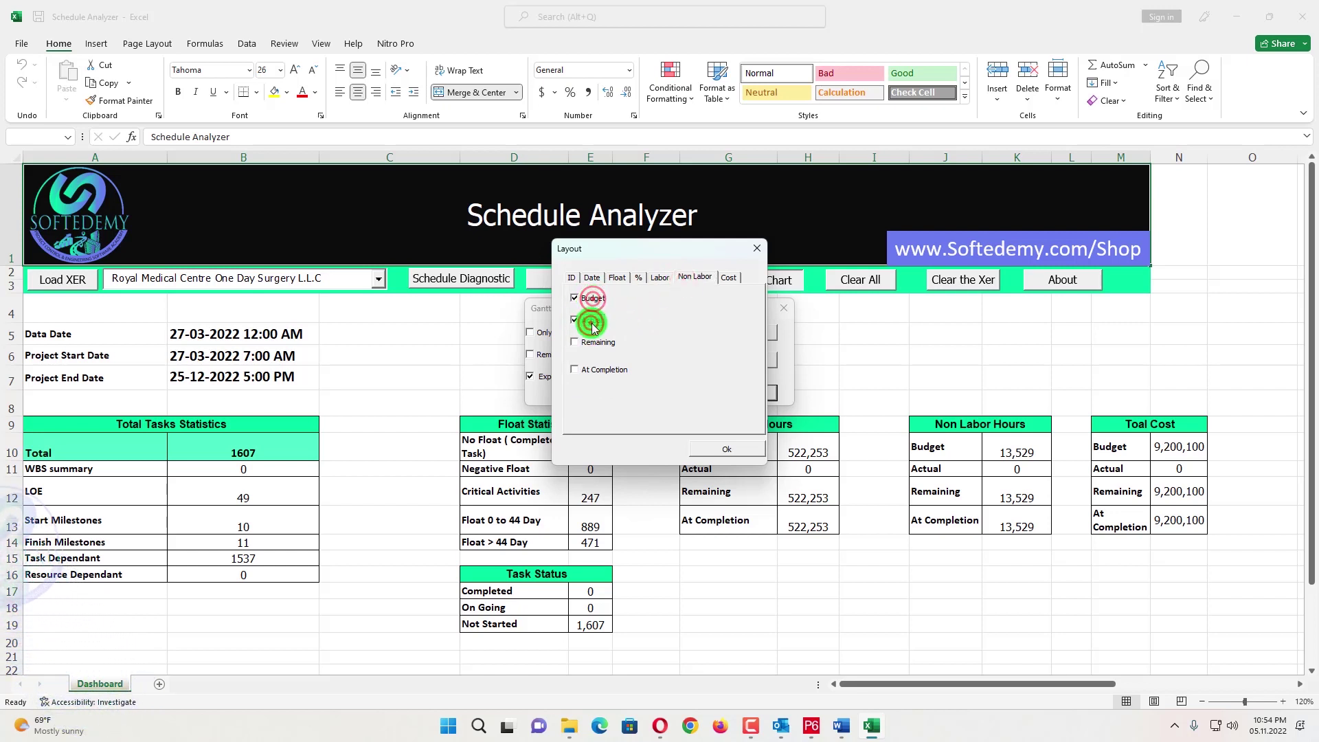
left_click(735, 278)
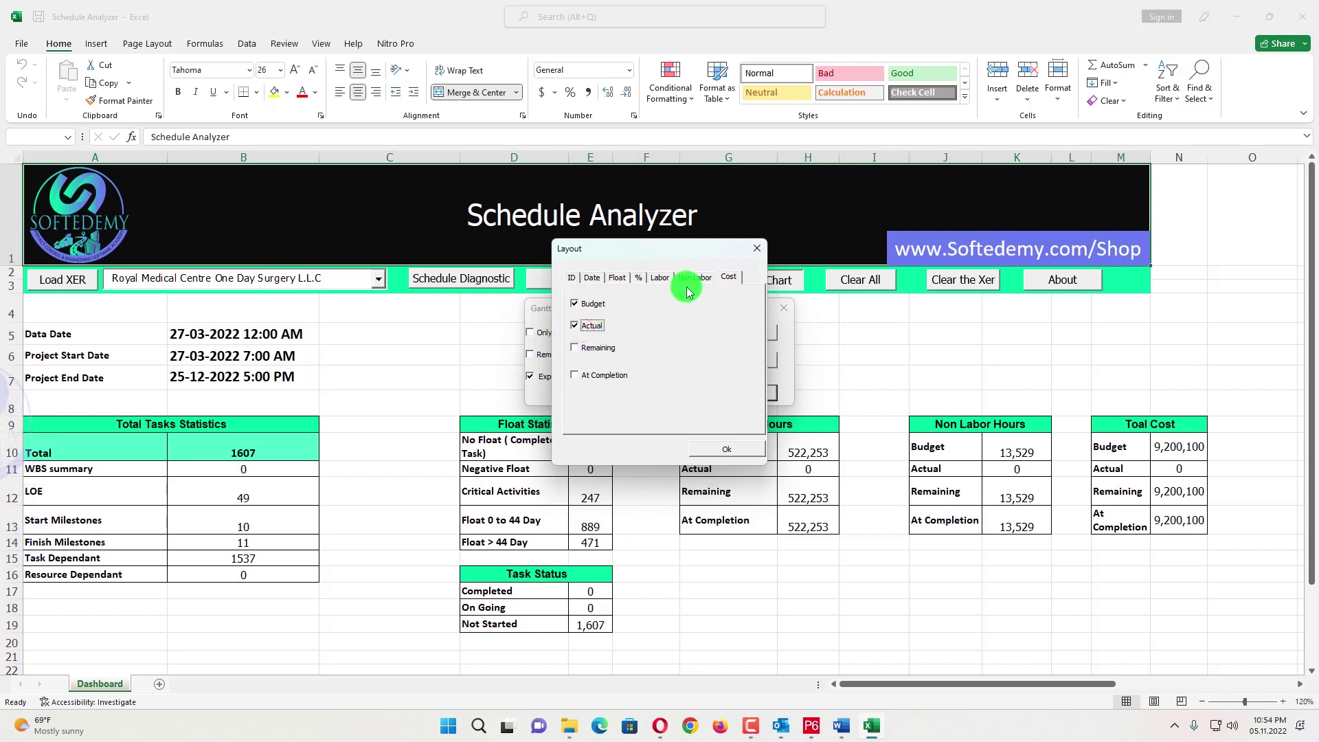
Step: Confirm the column layout and generate the Gantt chart sheet with Export Printout enabled
left_click(722, 450)
left_click(739, 334)
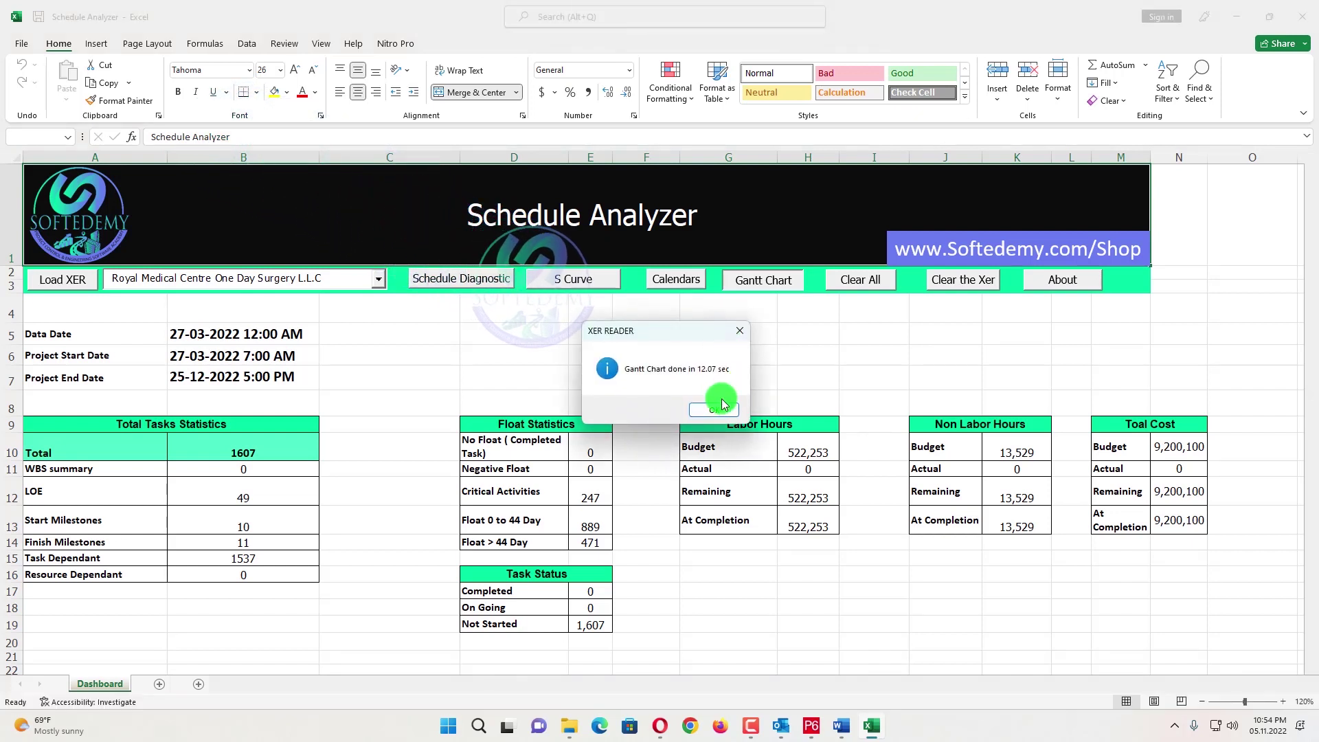
left_click(714, 410)
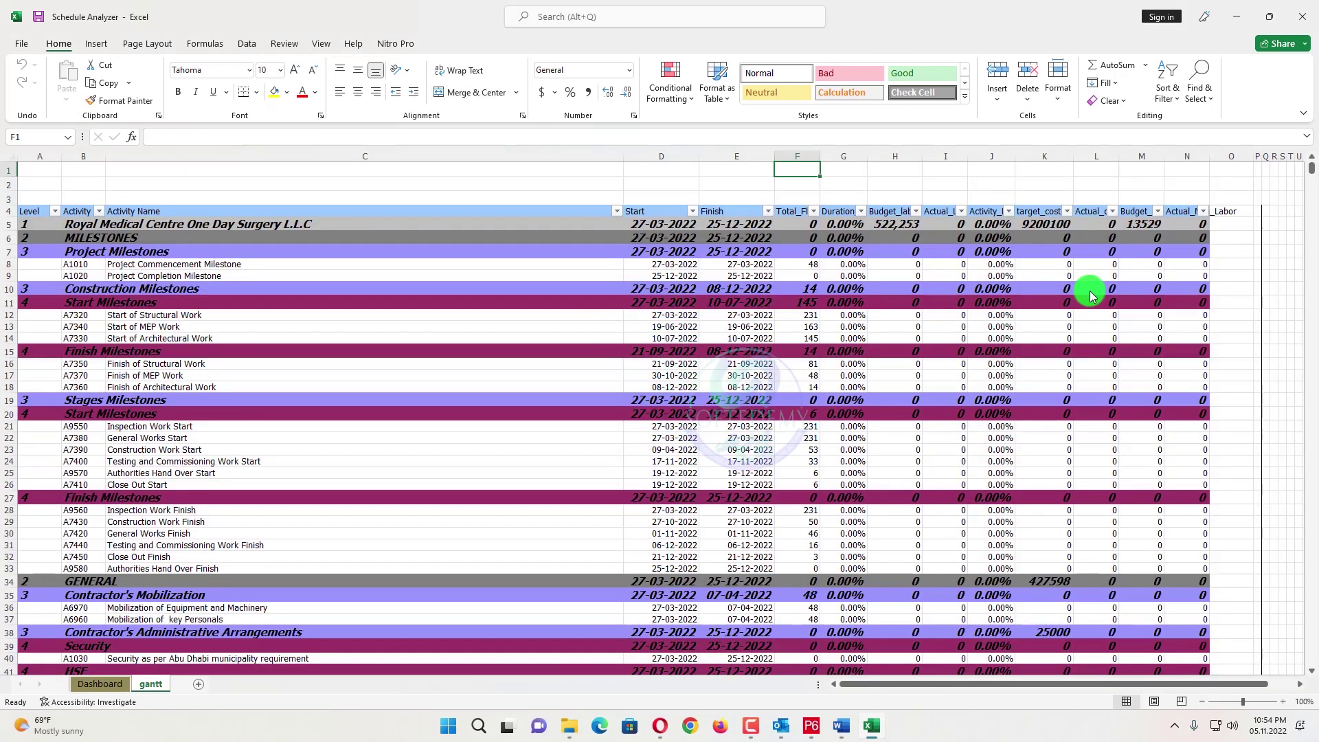
Step: Narrow the Activity Name and Level columns on the gantt sheet to bring the bars into view
left_click_drag(623, 153, 365, 156)
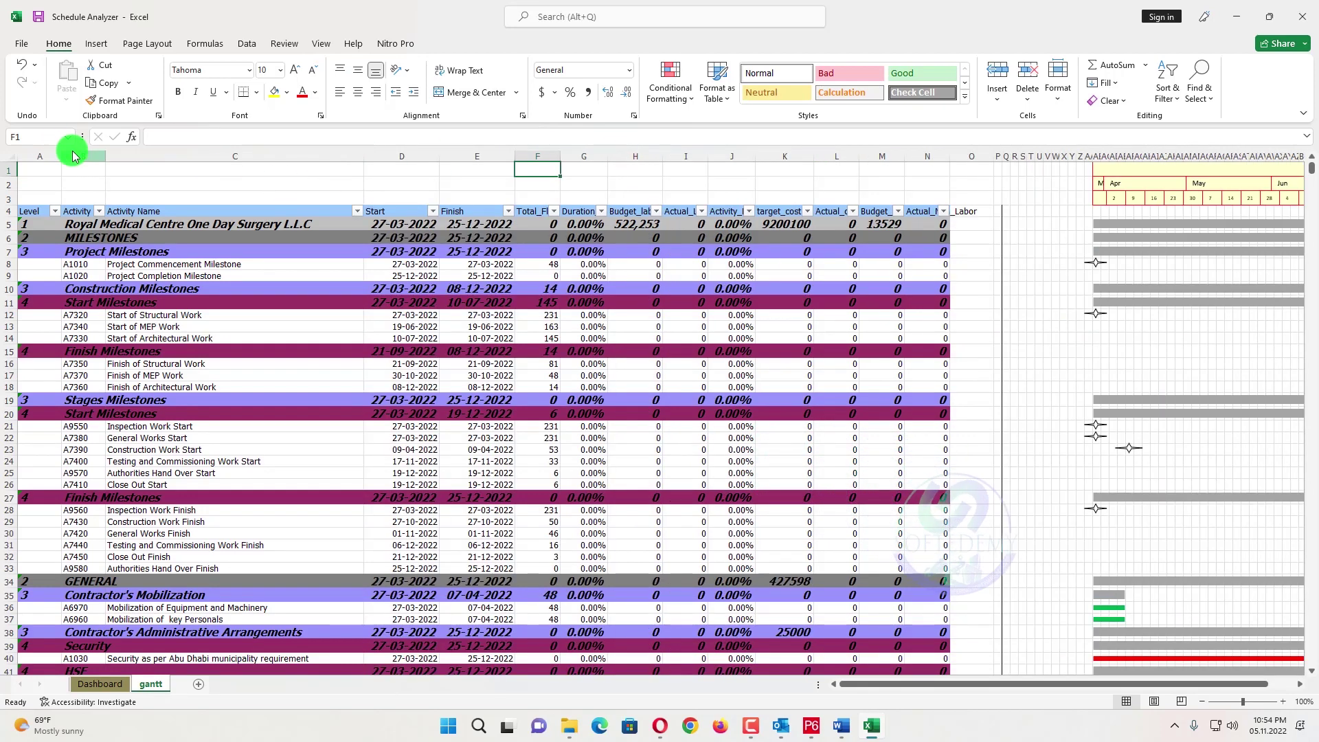
left_click_drag(61, 155, 50, 155)
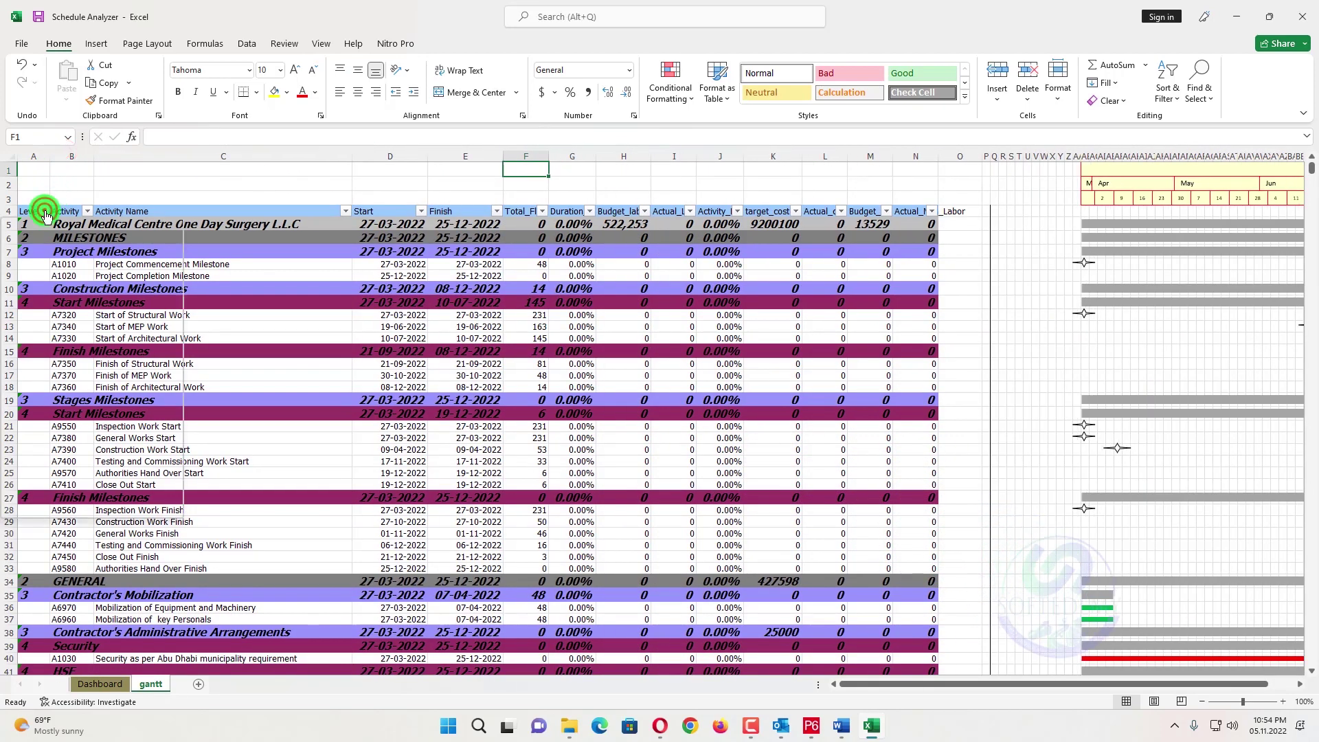
Step: Check the filter values available for the Level column without applying a filter
left_click(43, 211)
scroll(62, 440, "down", 1)
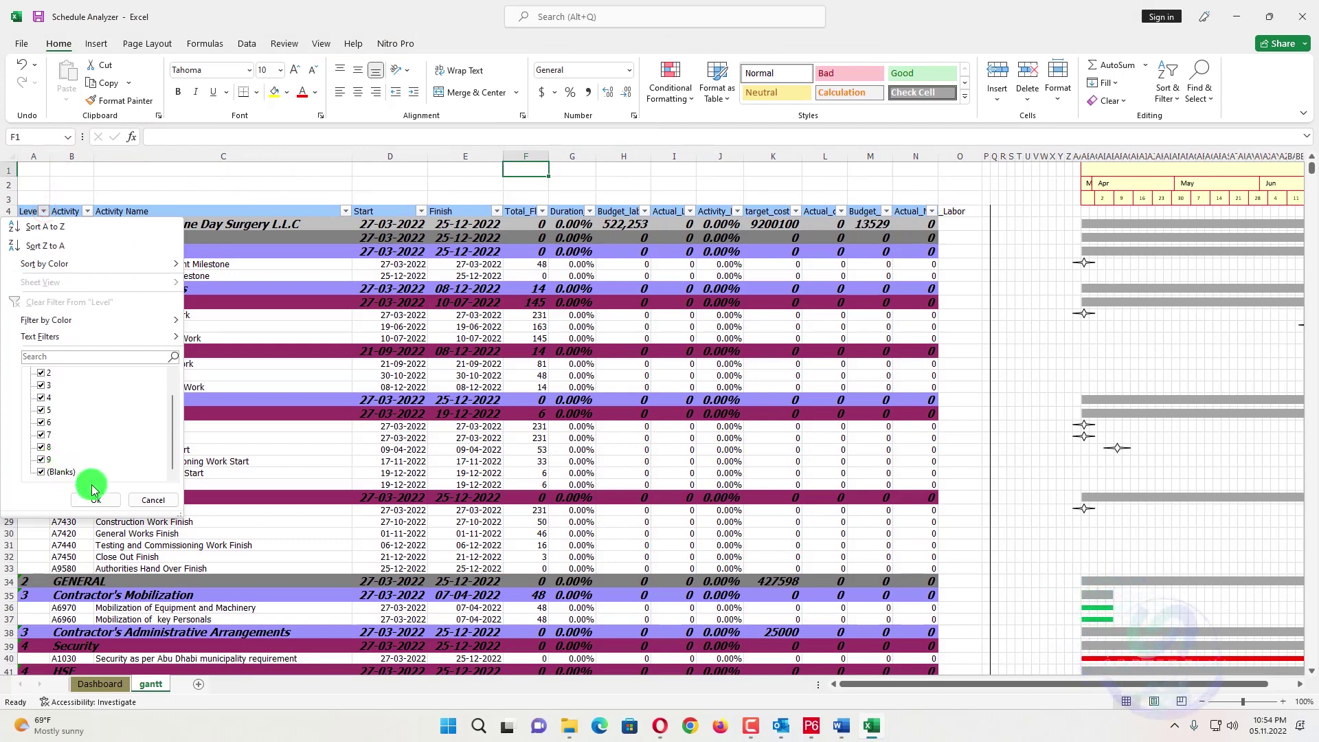
left_click(167, 497)
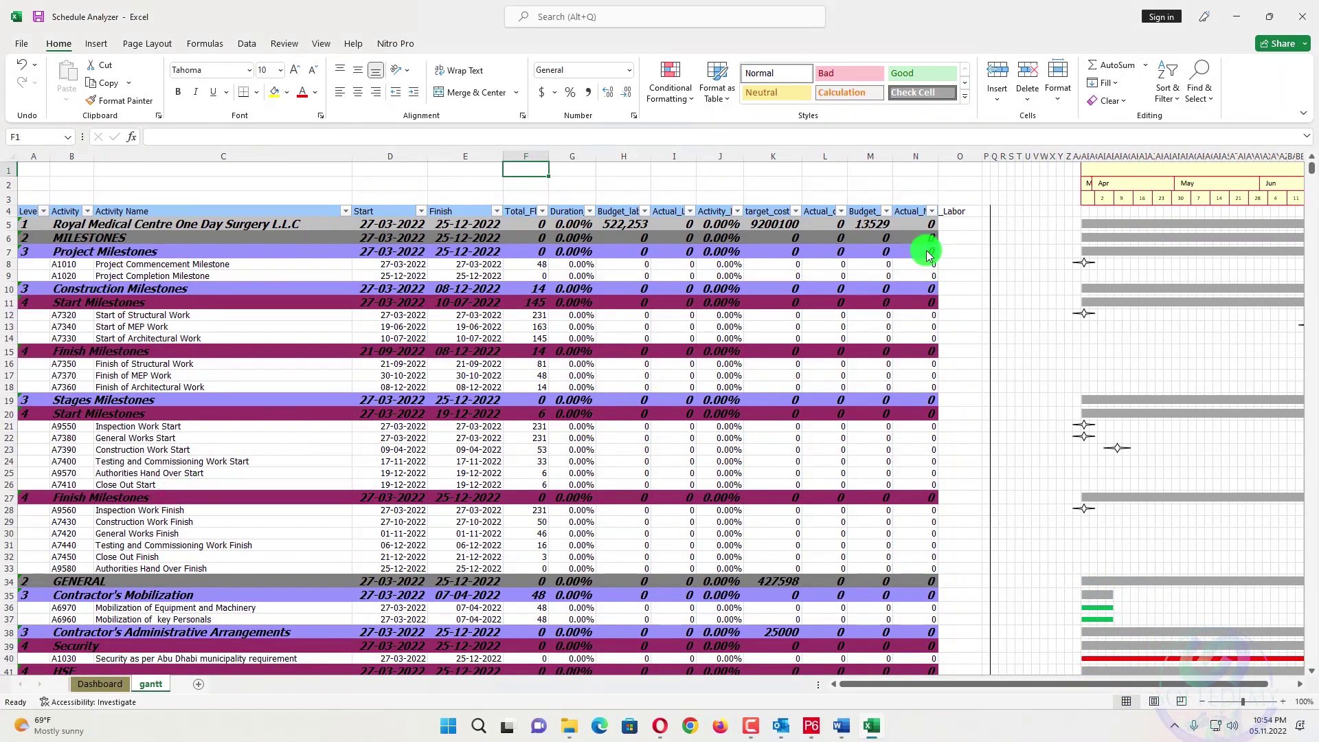
Step: Widen the Actual_Non_Labor, Budget_Non_labor, Actual_cost, target_cost and Activity_Pct columns so their headers and values fit
left_click_drag(938, 157, 964, 164)
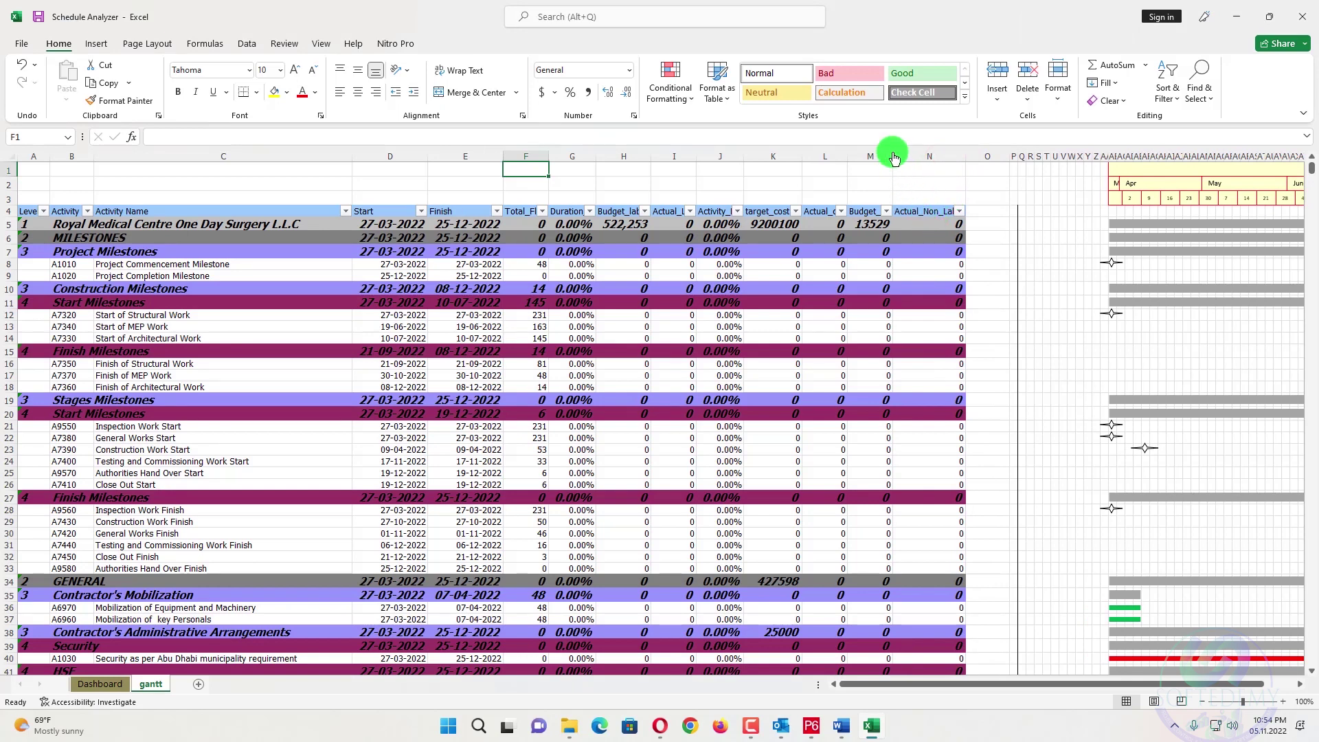
left_click_drag(894, 157, 928, 160)
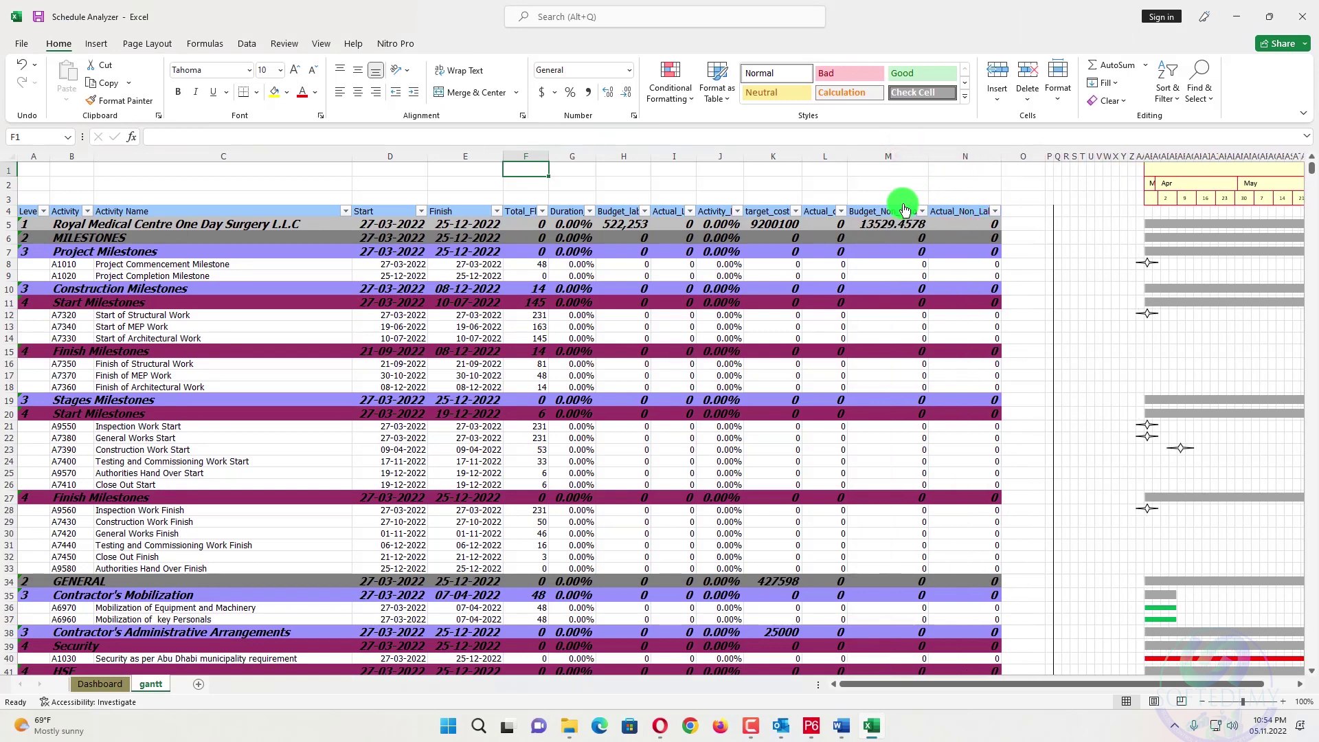
double_click(847, 158)
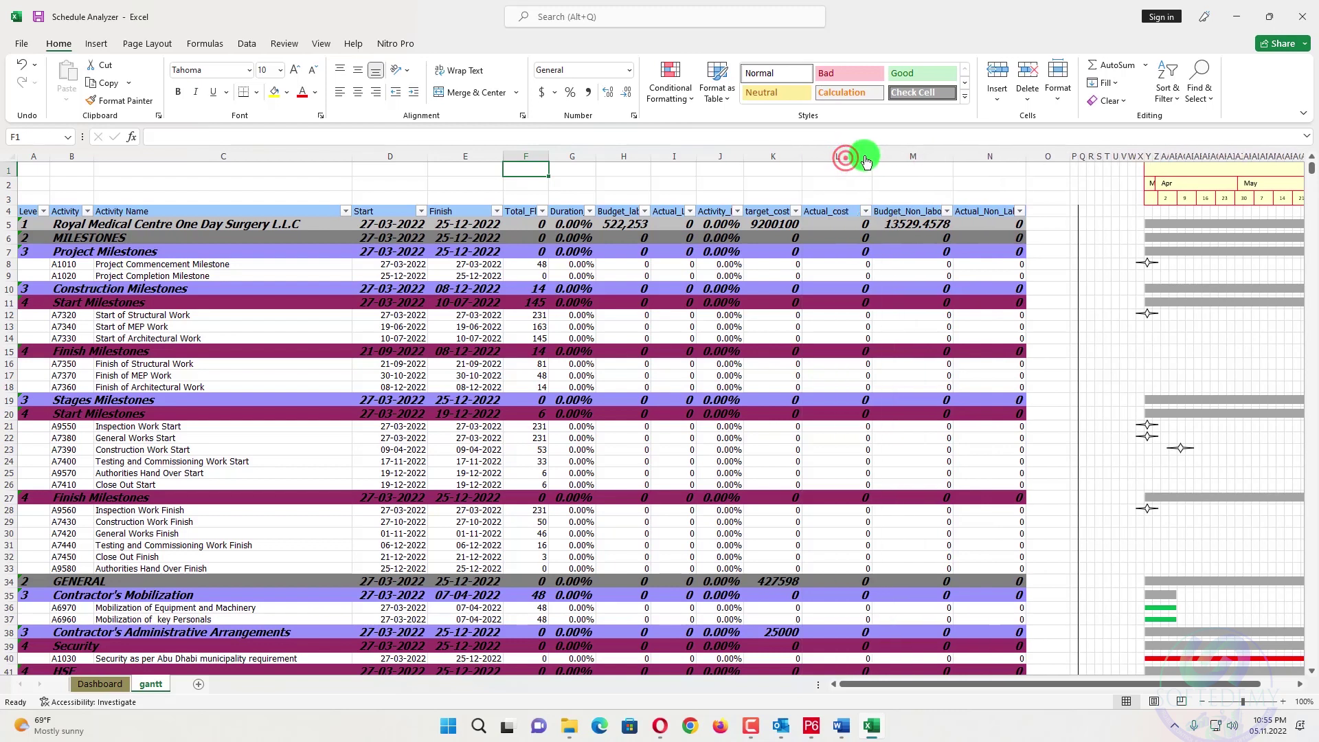
double_click(802, 157)
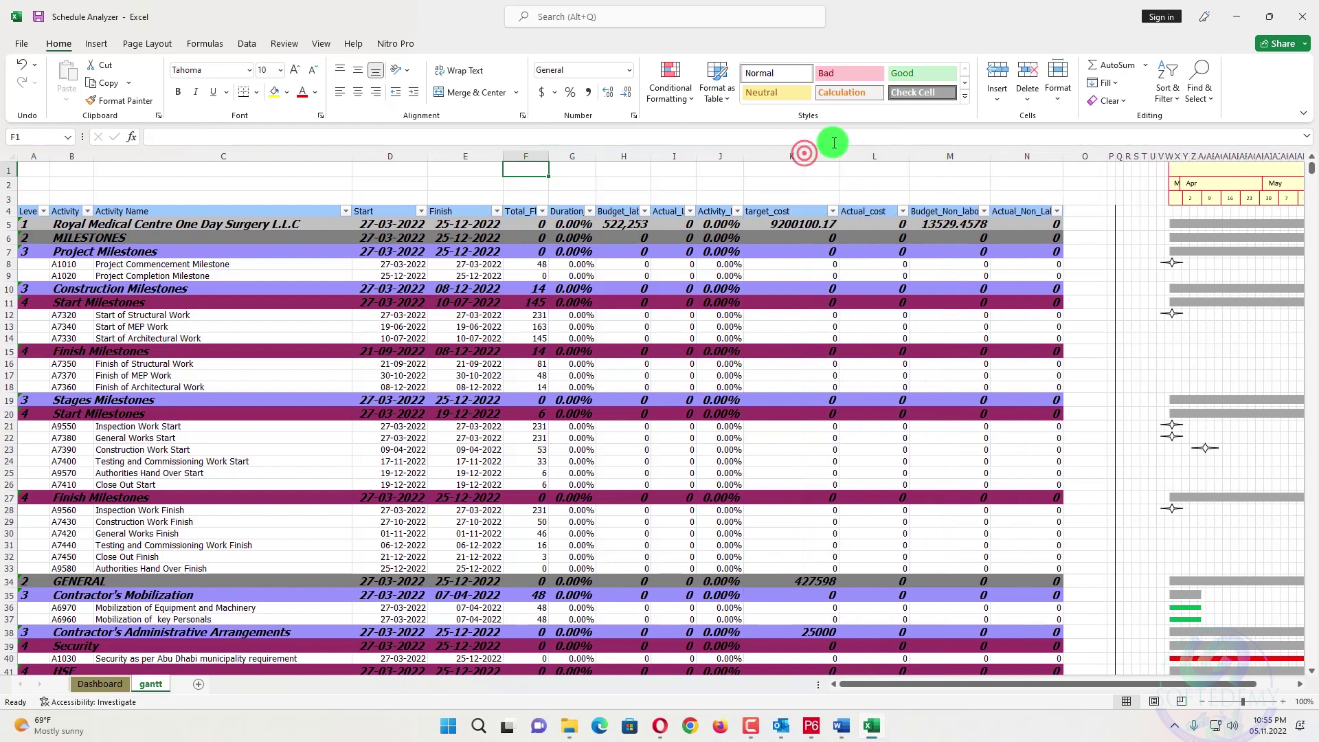
double_click(744, 157)
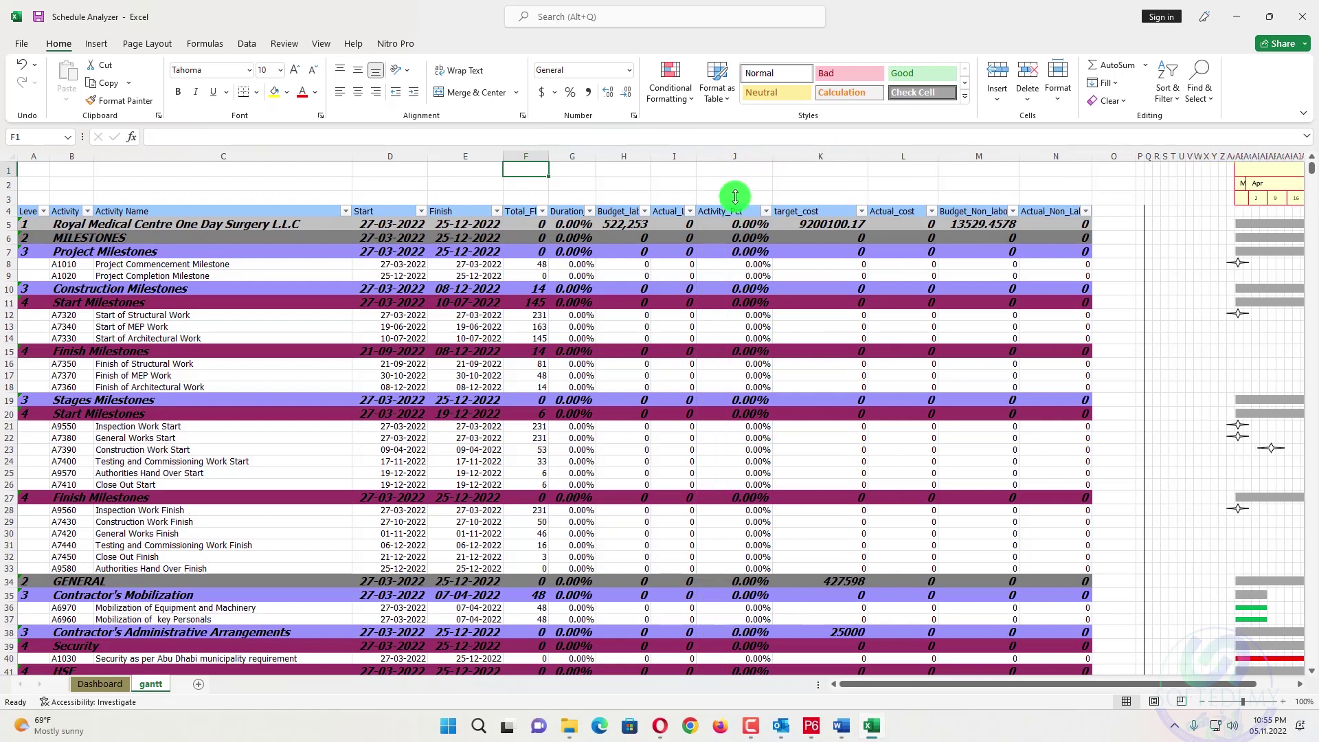
scroll(739, 252, "down", 4)
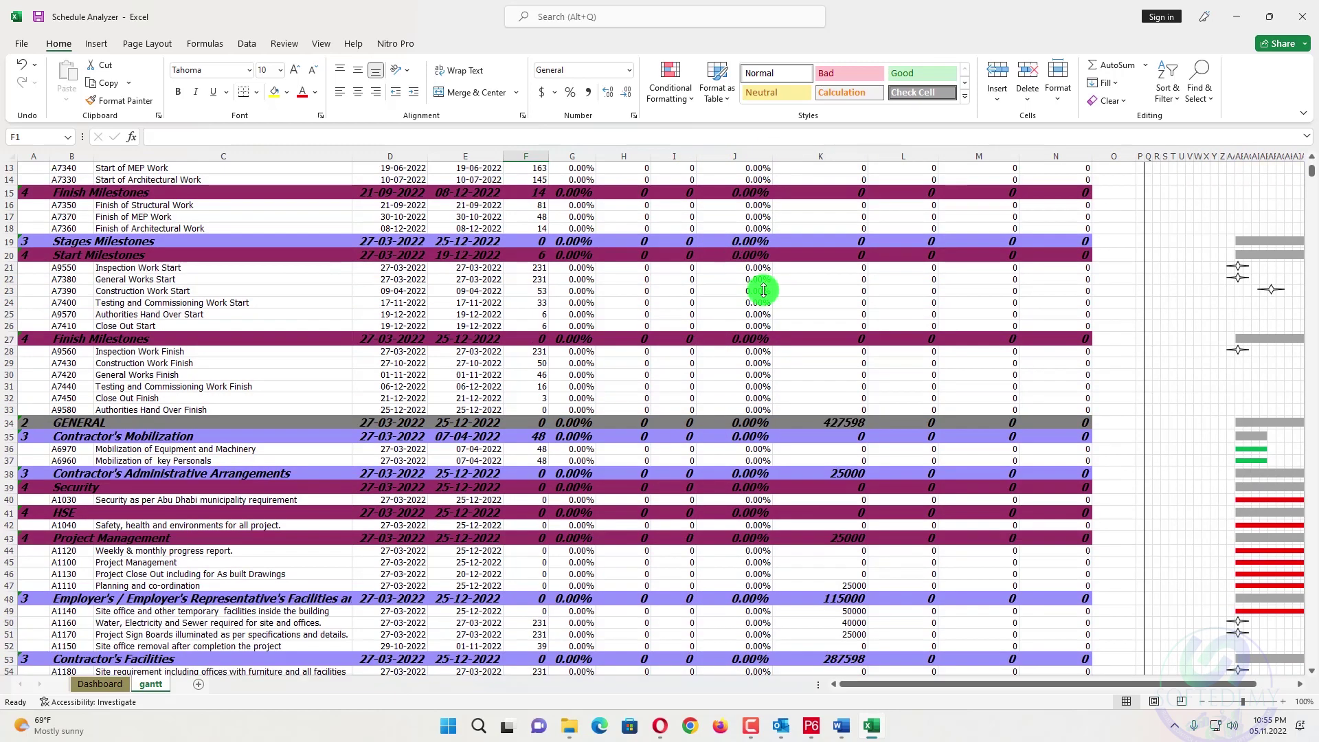
scroll(722, 364, "up", 4)
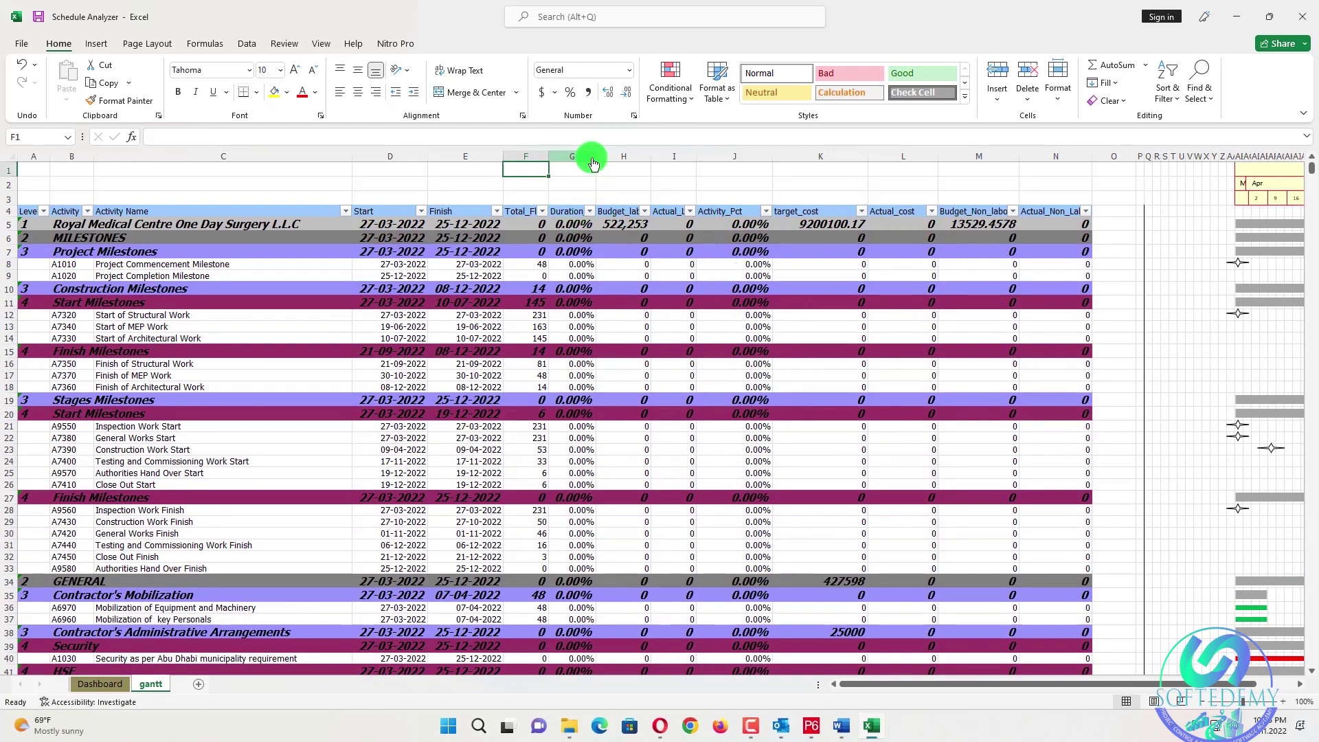
Step: Widen the Duration_Pct, Budget_labor, Actual_Labor and Total_Float columns so their headers are readable
left_click_drag(594, 160, 751, 156)
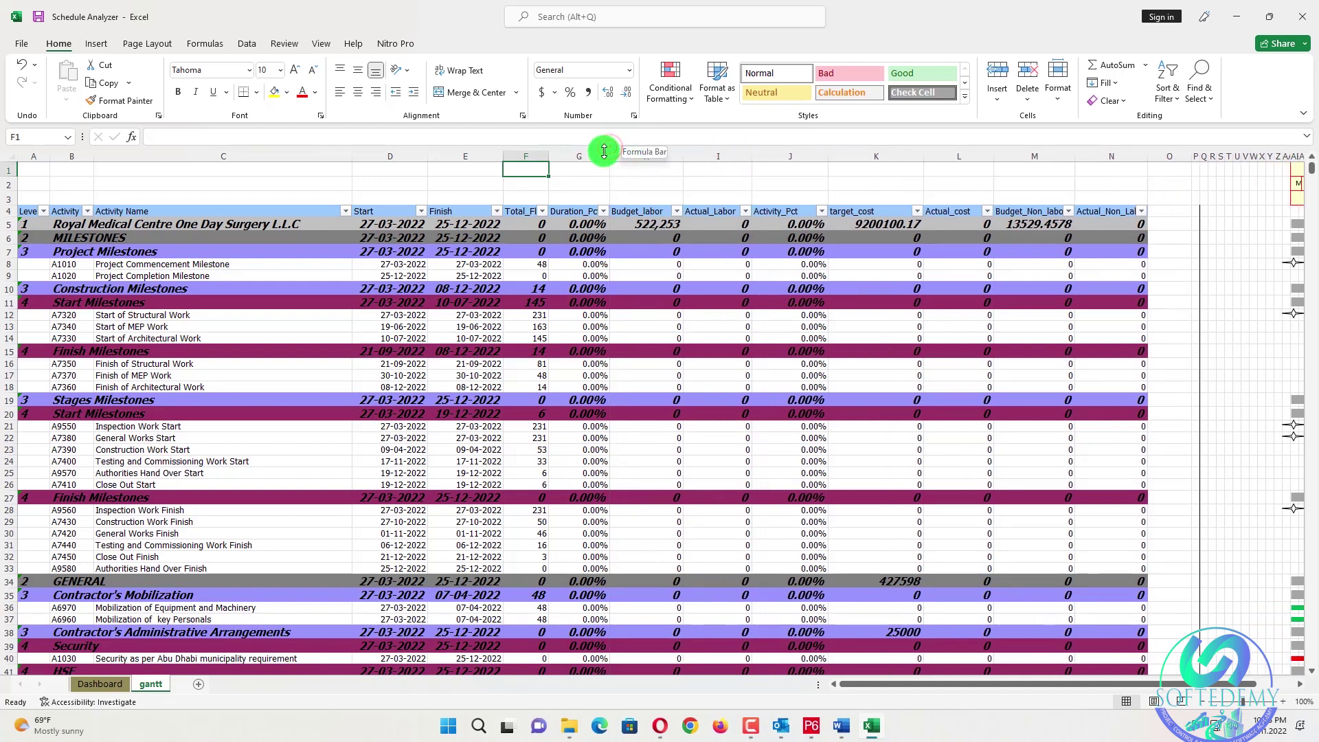
left_click_drag(608, 157, 623, 157)
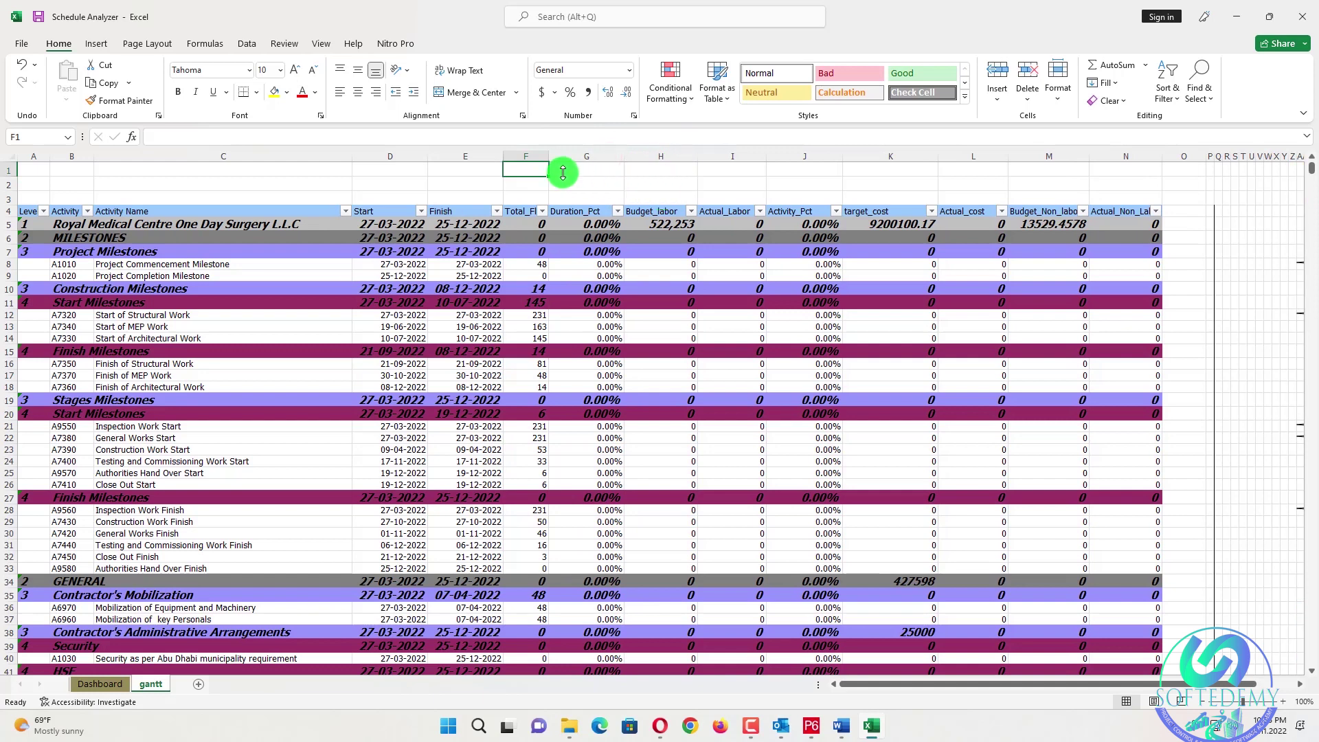
double_click(549, 154)
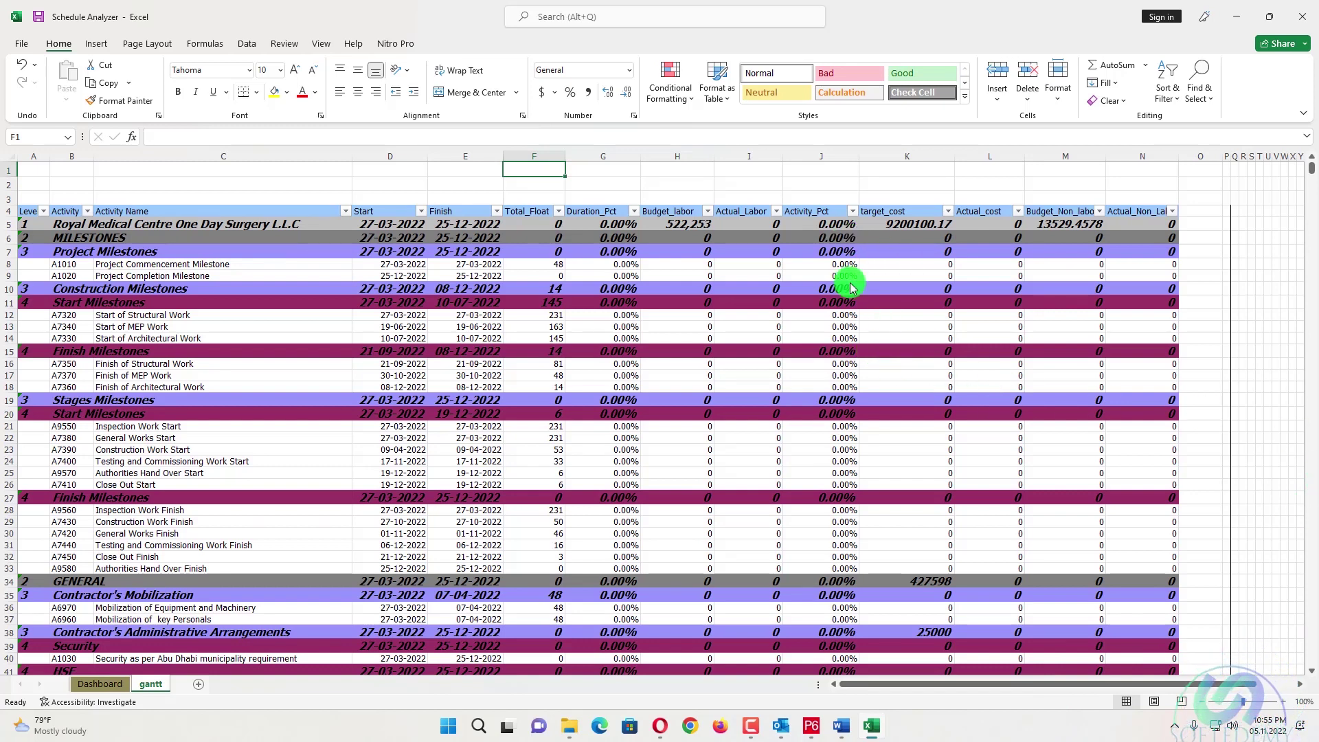
Step: Review the activity table's progress and cost columns and the Gantt bars across the 2022 timeline
scroll(853, 351, "down", 8)
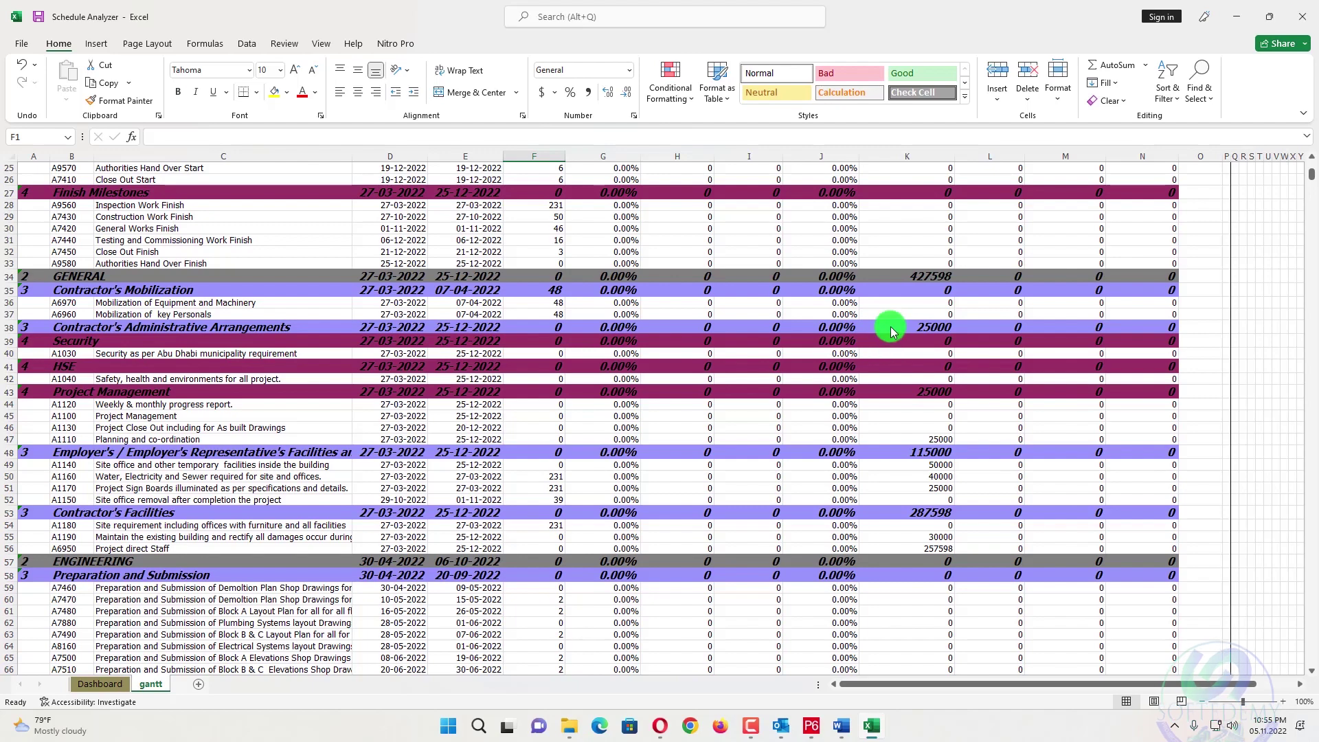
scroll(898, 347, "up", 8)
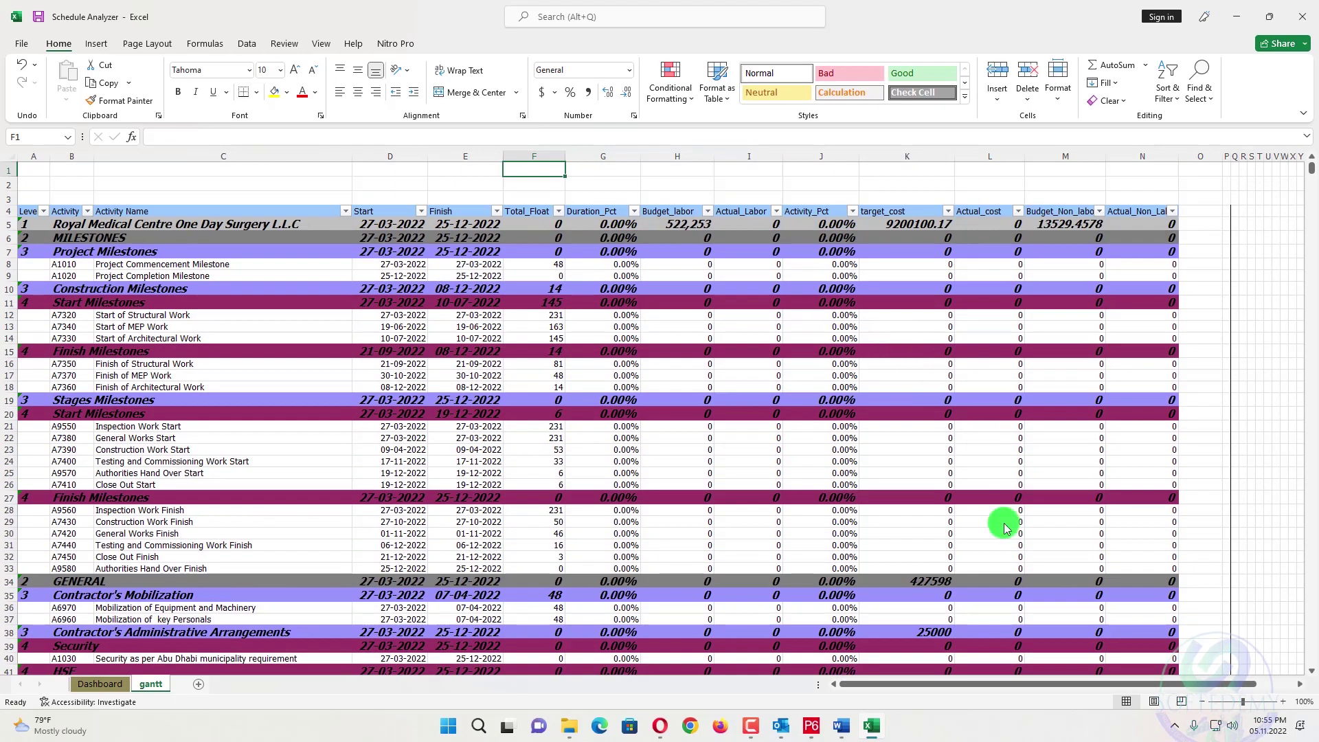
left_click_drag(1137, 689, 1254, 671)
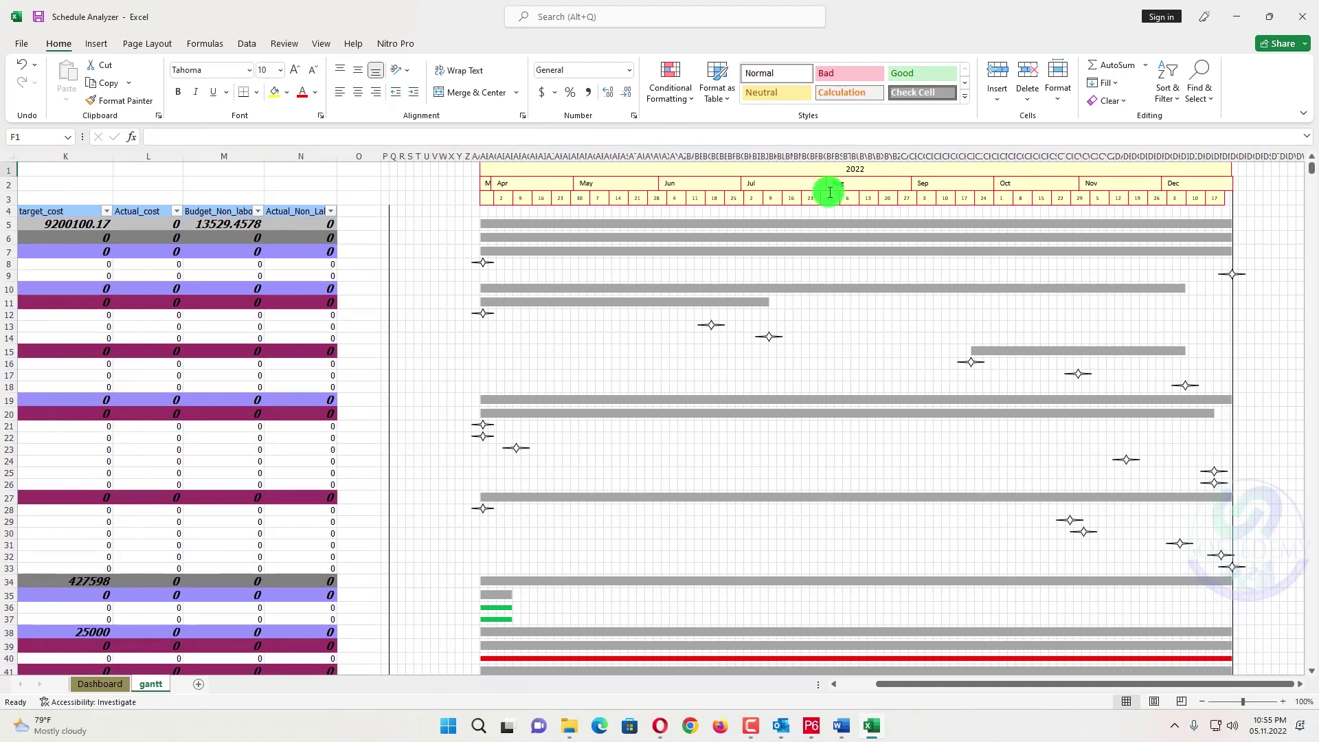
scroll(829, 193, "down", 20)
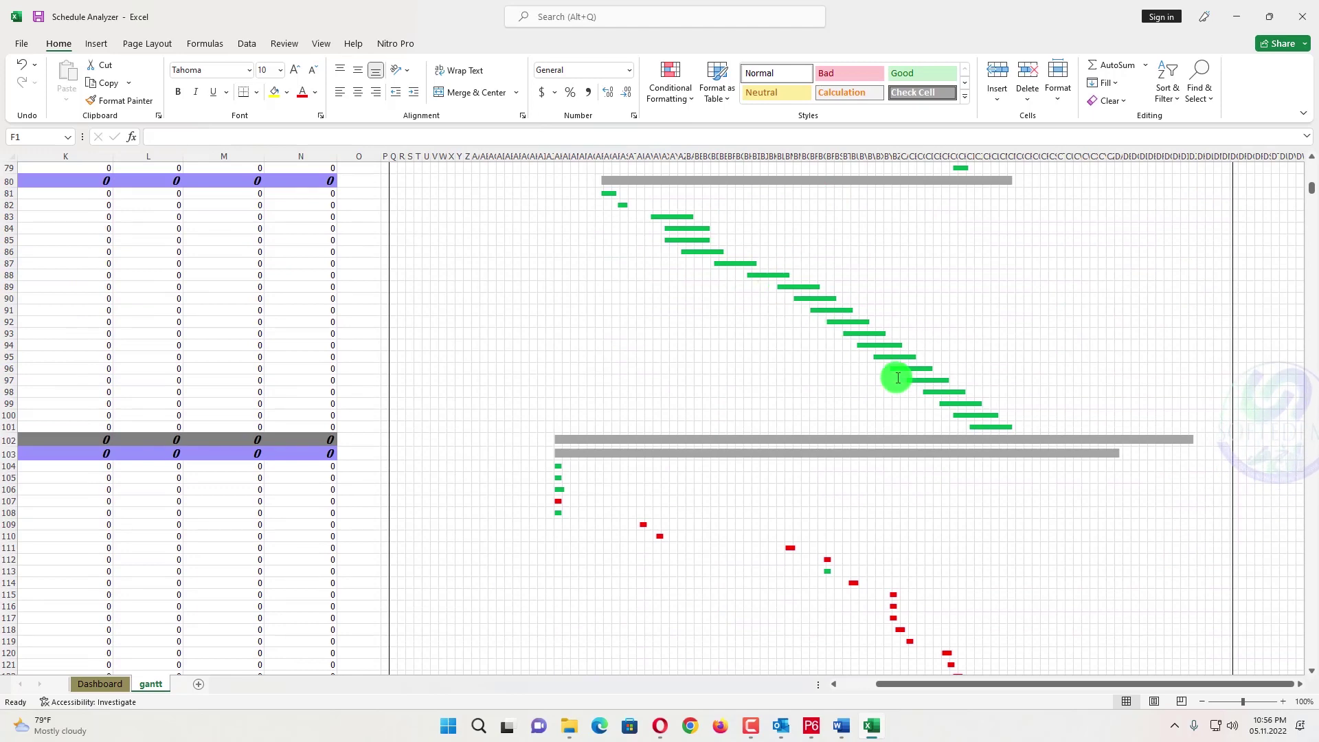
scroll(811, 286, "up", 15)
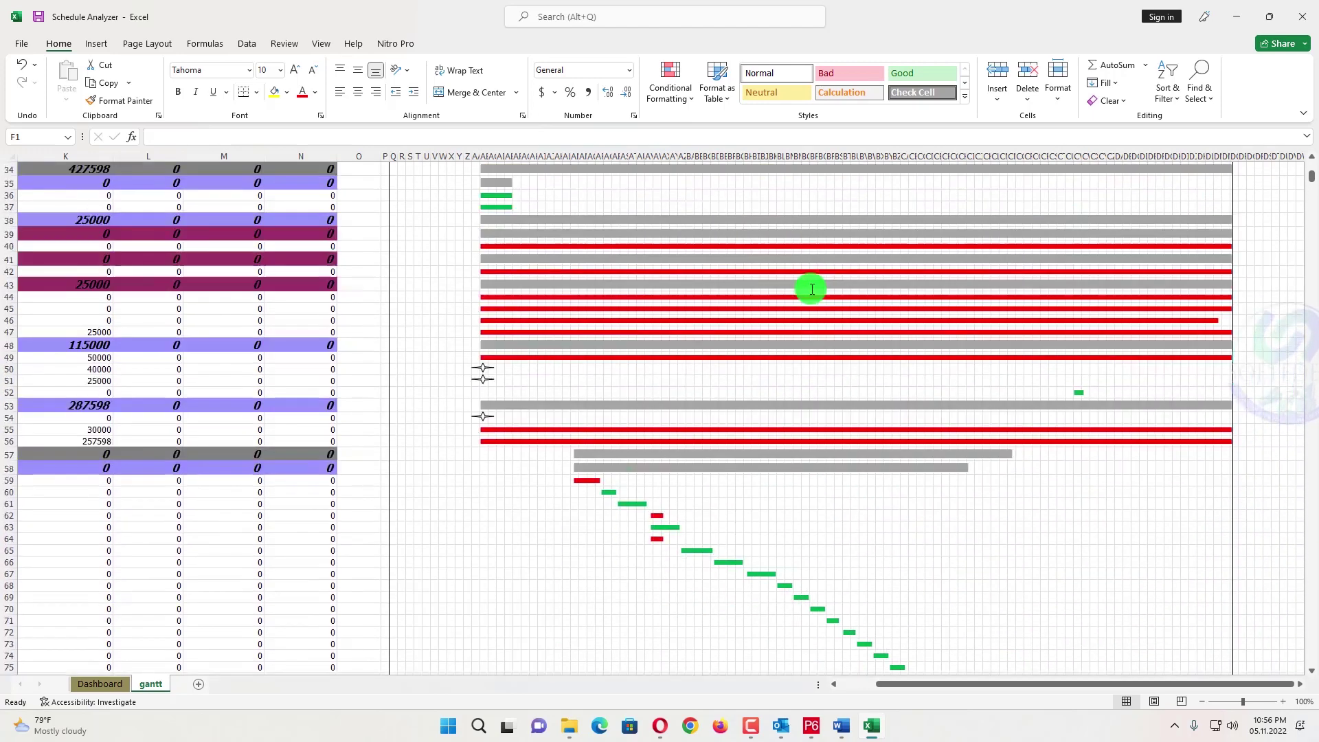
scroll(812, 288, "up", 11)
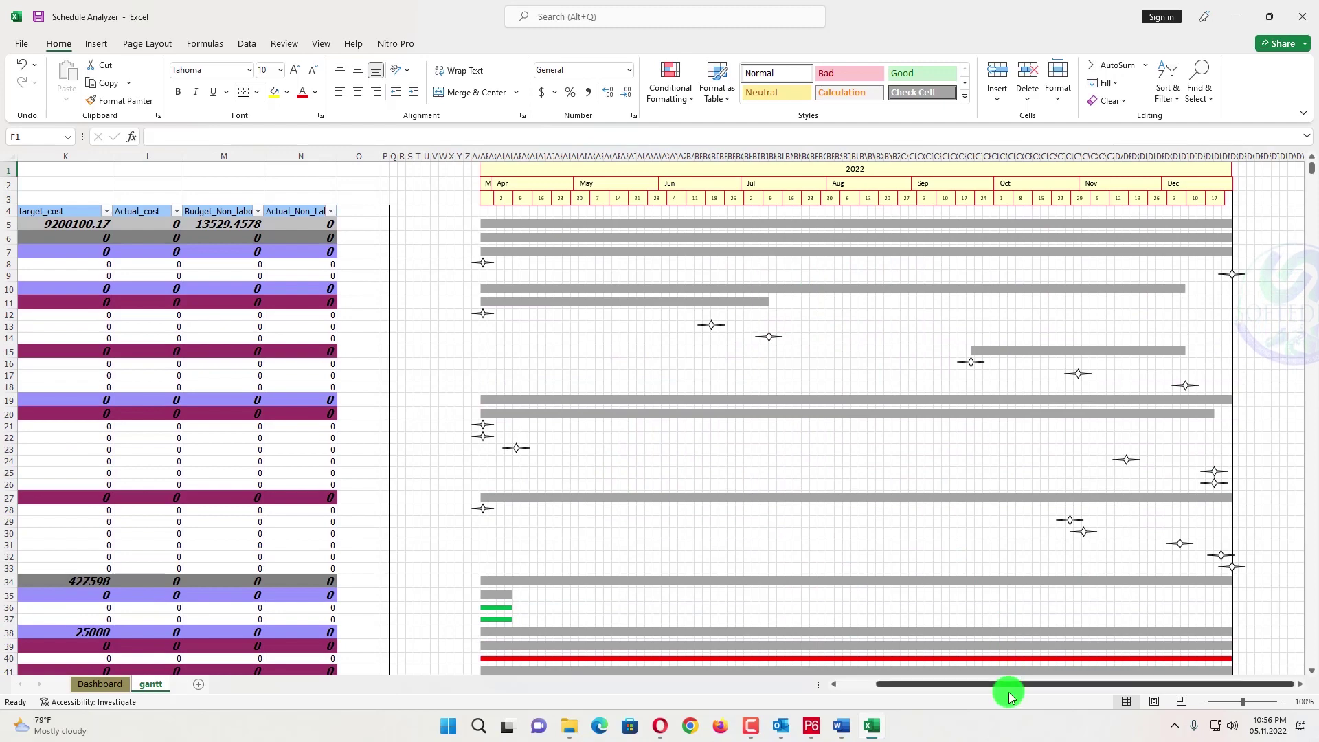
left_click_drag(998, 685, 1035, 680)
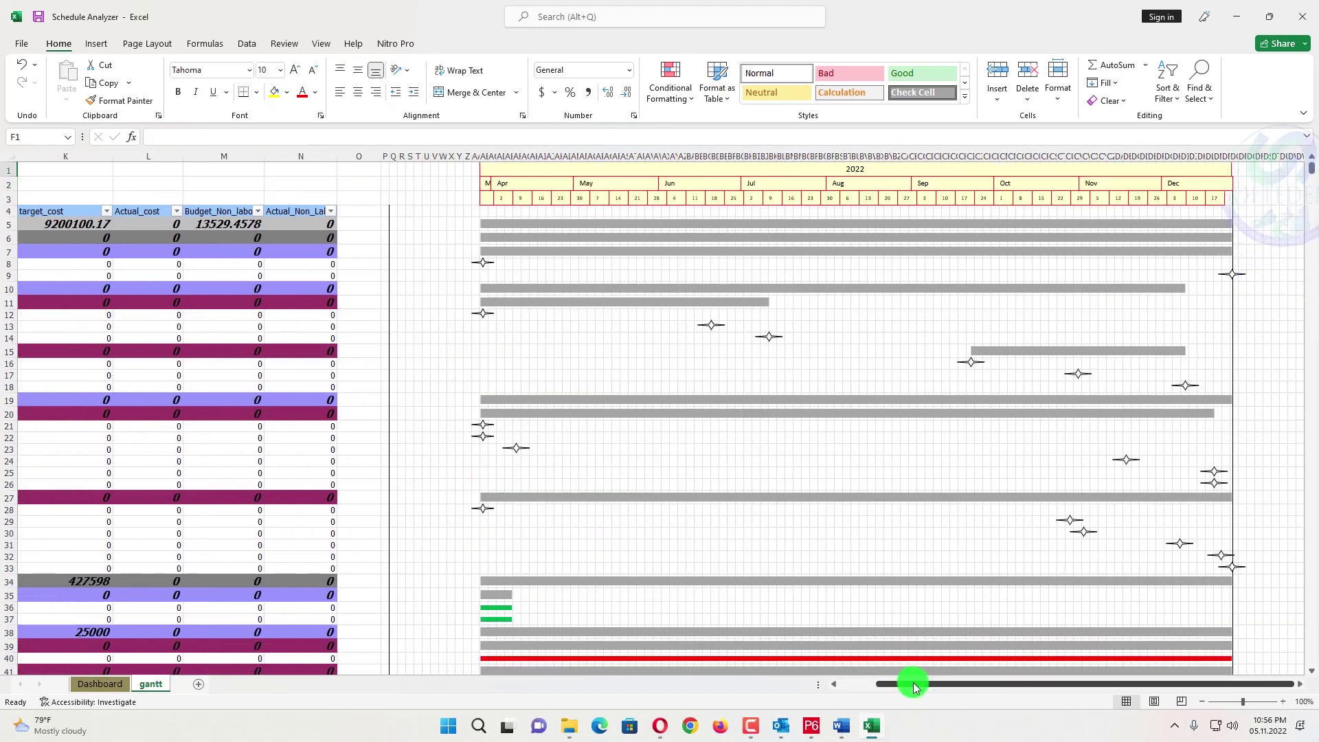
Step: Freeze the panes above cell A5 so the timeline and column headers in rows 1 to 4 stay fixed
left_click_drag(915, 686, 745, 671)
left_click(35, 199)
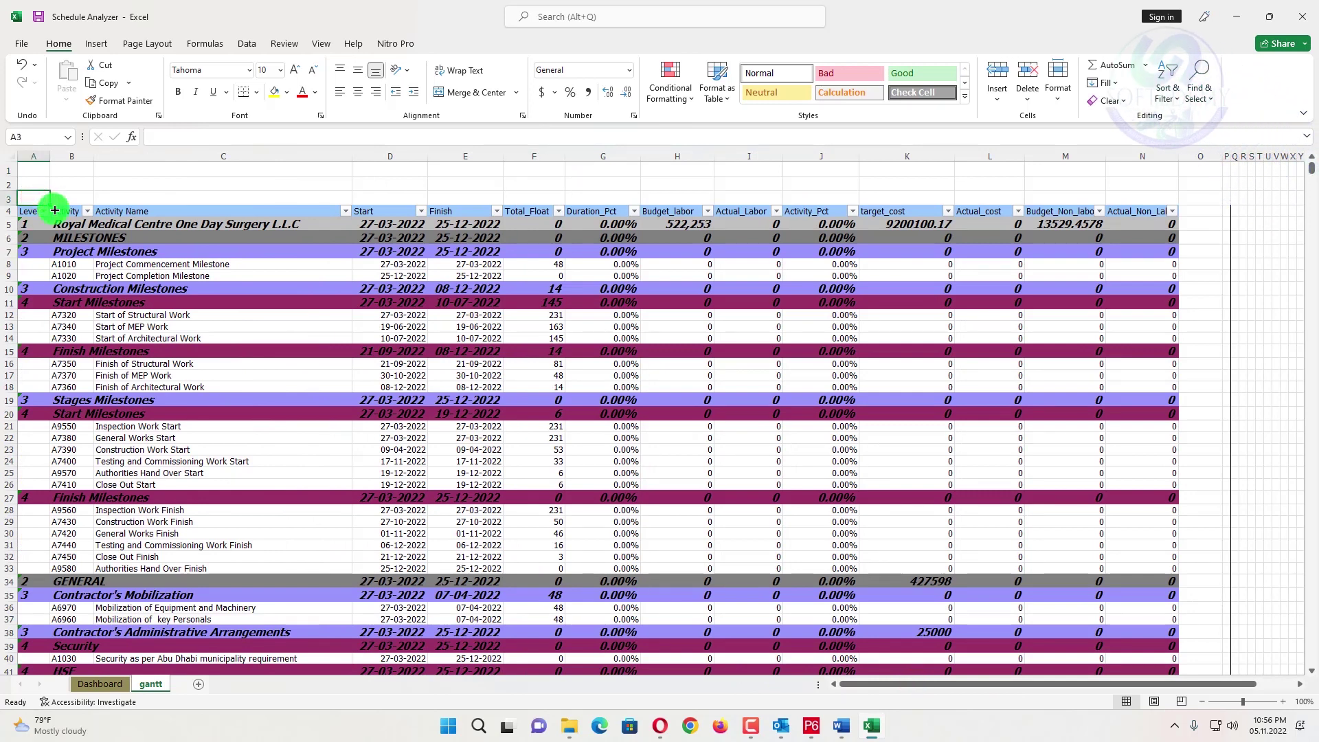
left_click(32, 223)
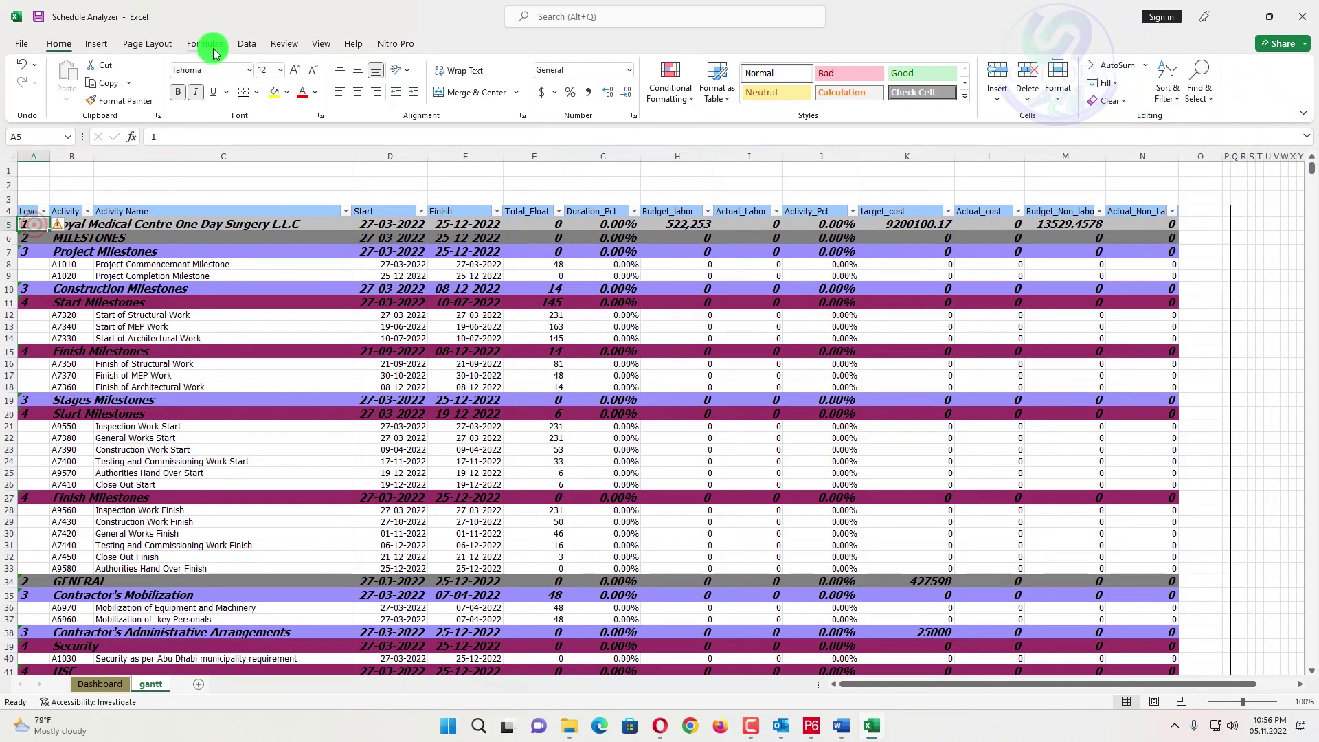
left_click(315, 44)
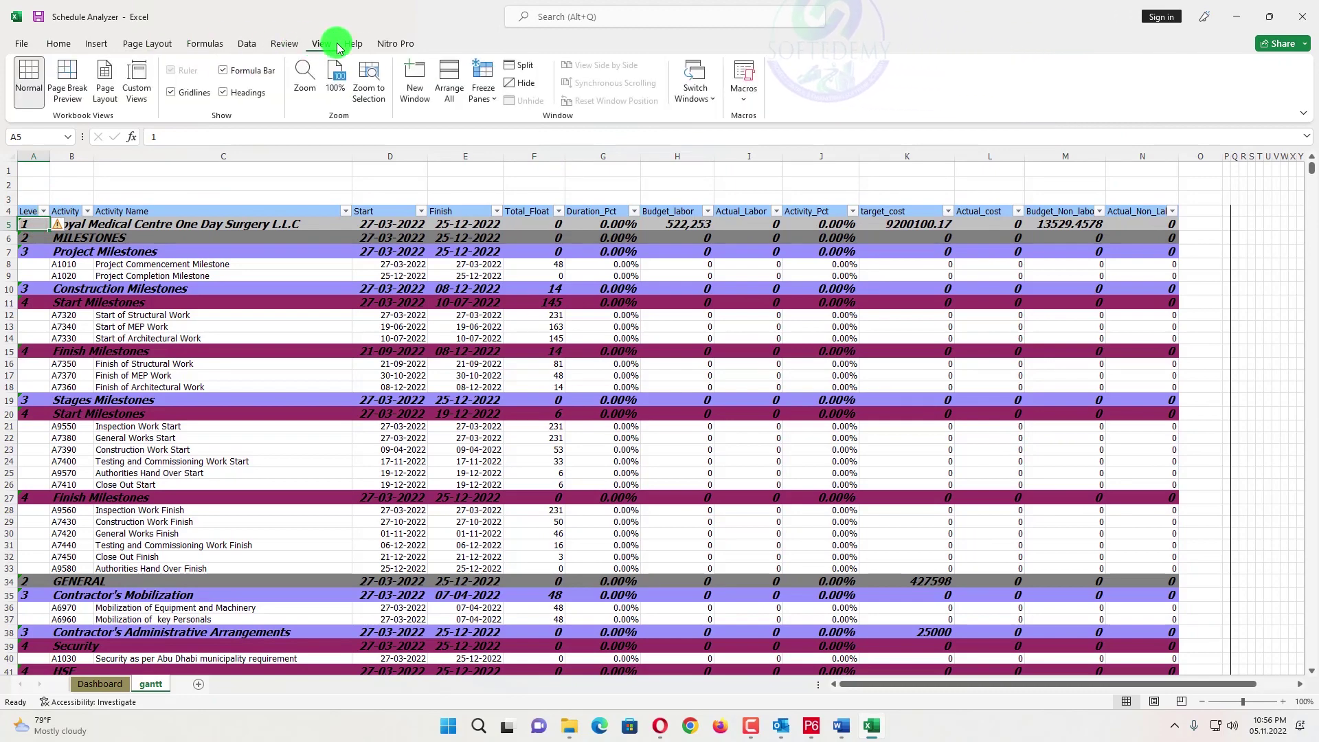
left_click(479, 99)
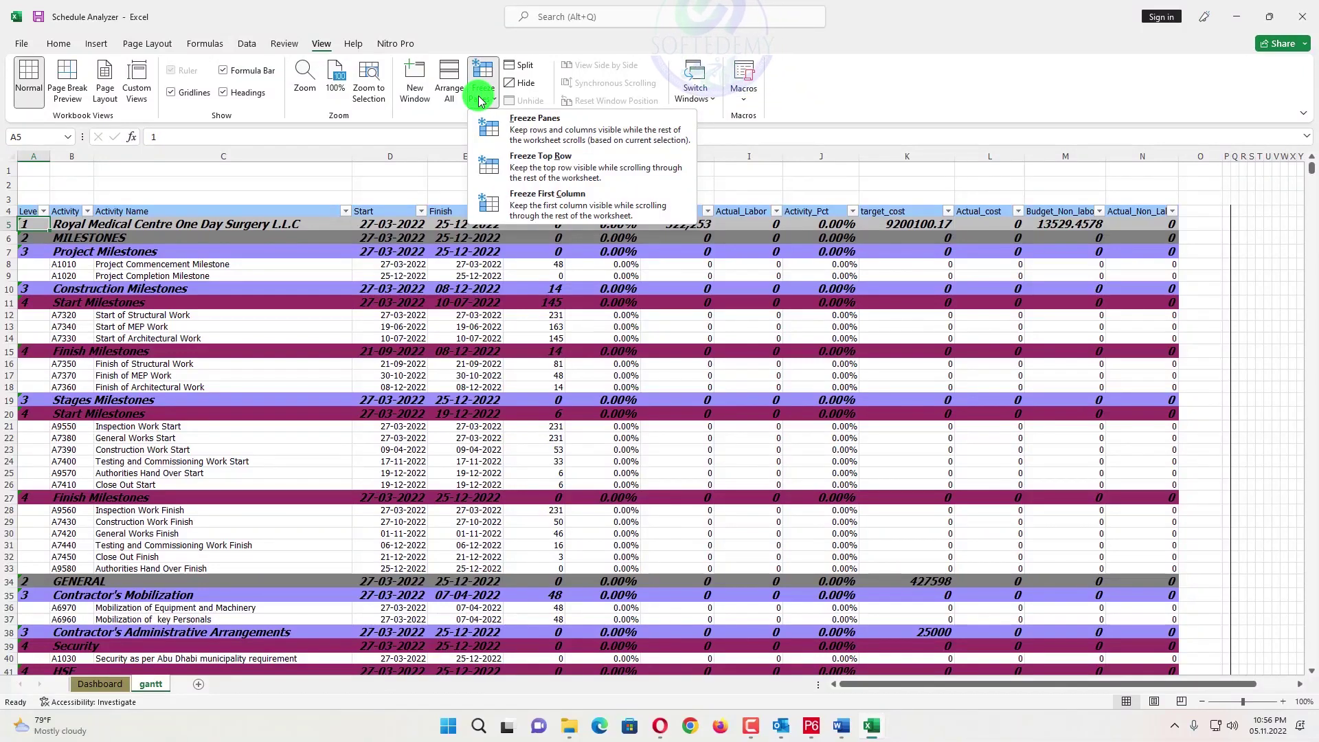
left_click(549, 135)
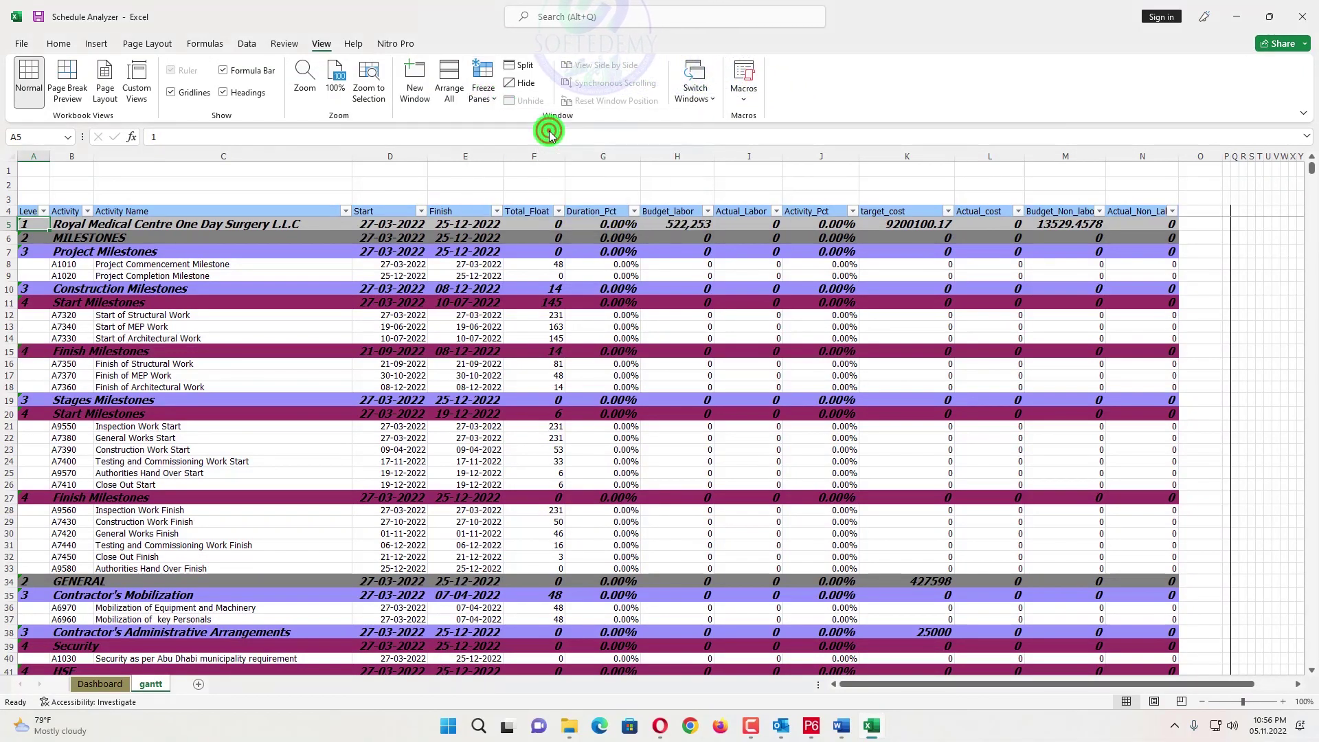
Step: Examine the Gantt bars under the frozen timeline header down to about row 135, highlighting individual timeline columns in May and June
scroll(548, 385, "down", 2)
left_click_drag(1071, 682, 1169, 648)
scroll(1075, 543, "down", 2)
scroll(1075, 543, "down", 8)
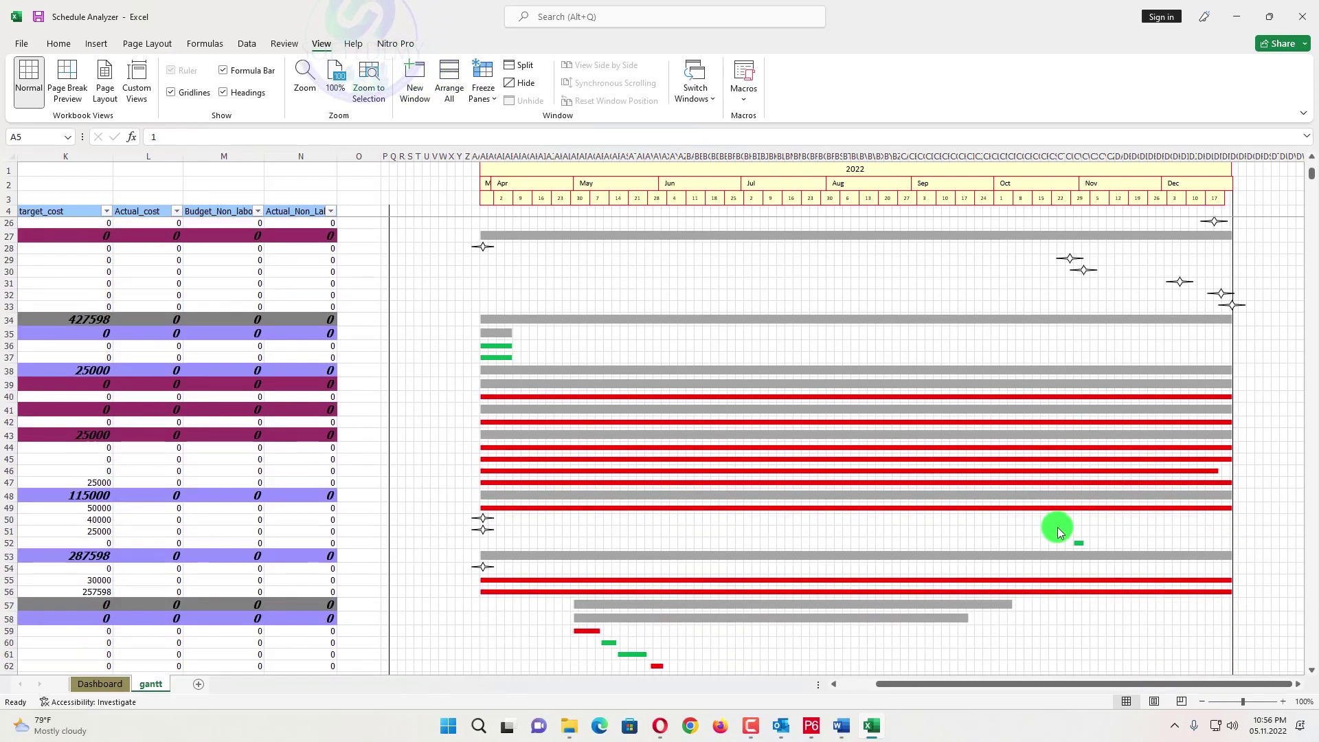
left_click(674, 158)
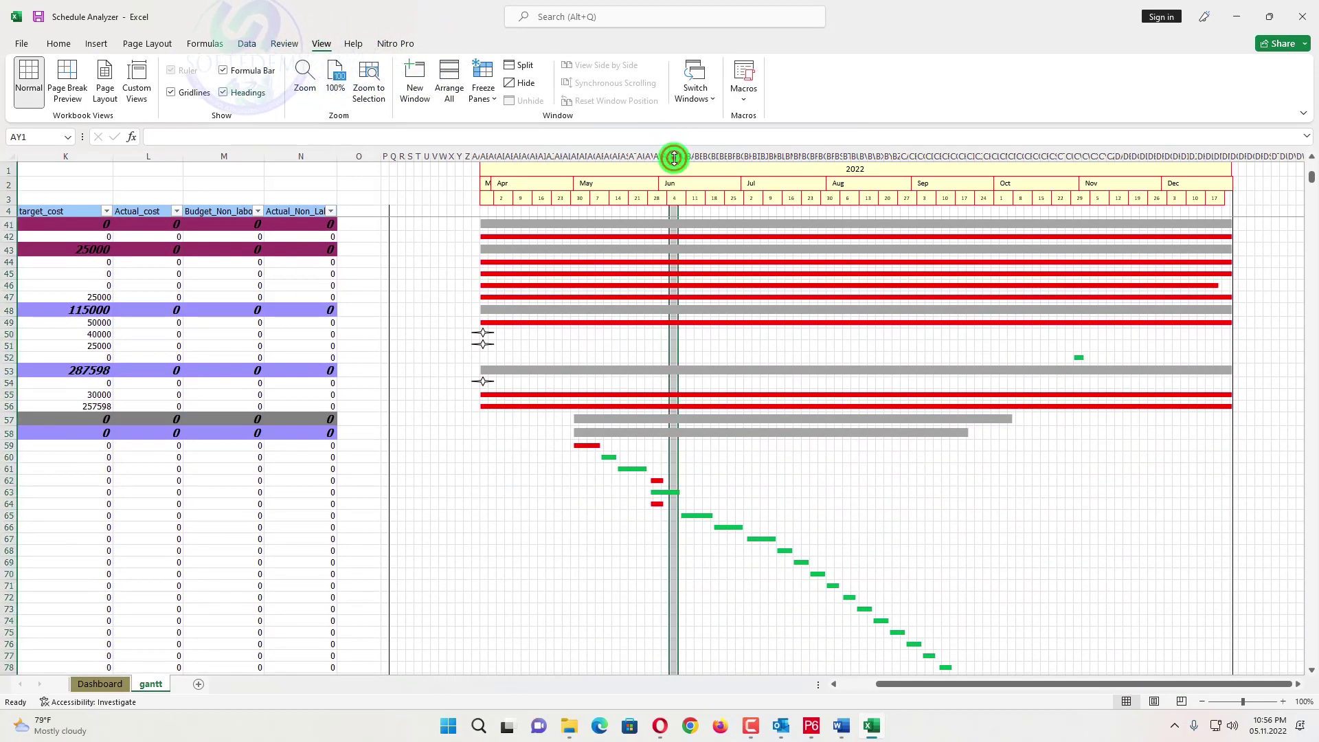
left_click(567, 157)
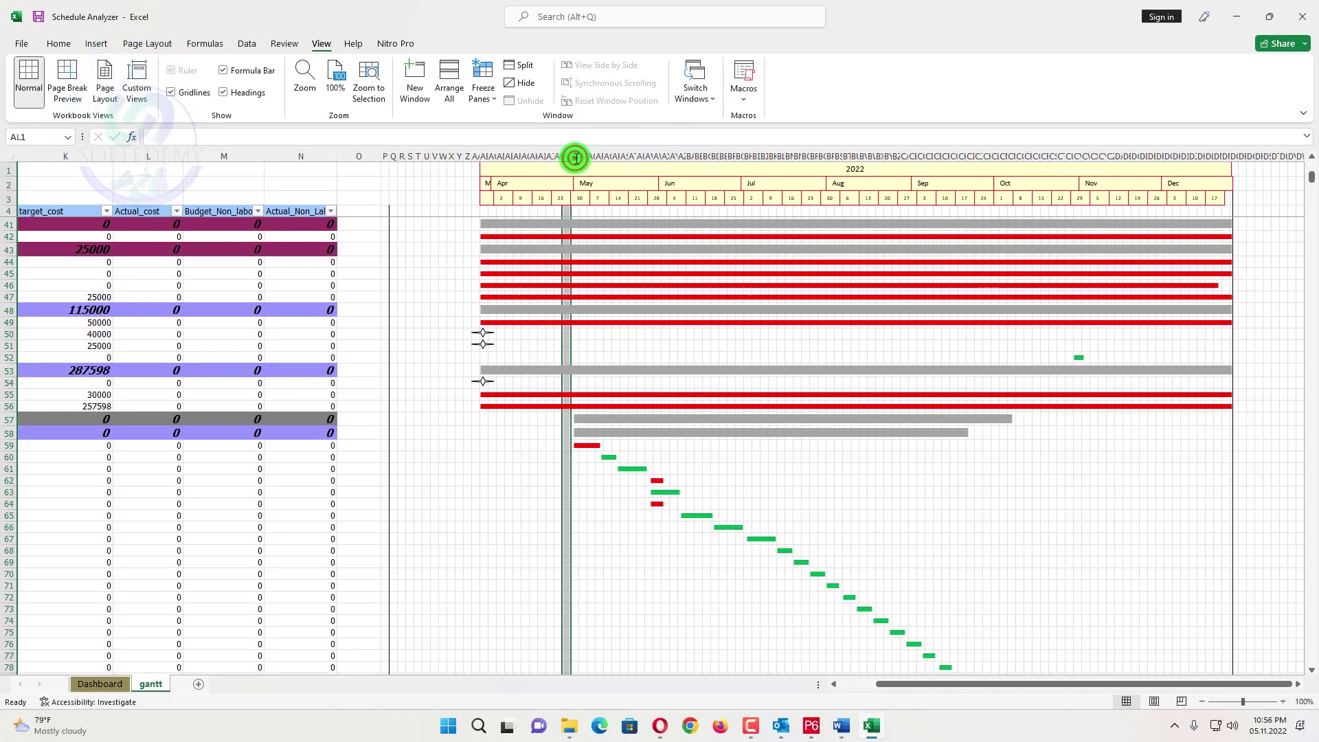
left_click(575, 157)
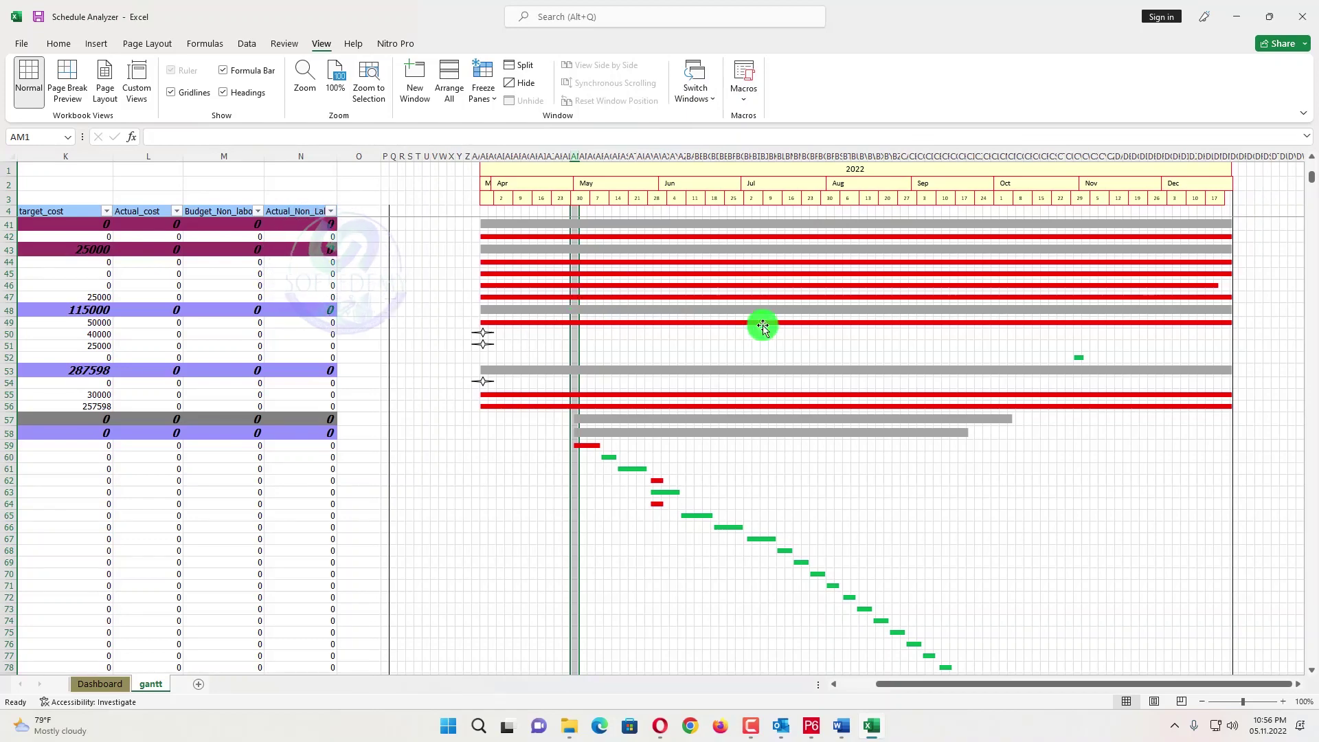
scroll(837, 430, "down", 7)
scroll(838, 426, "down", 5)
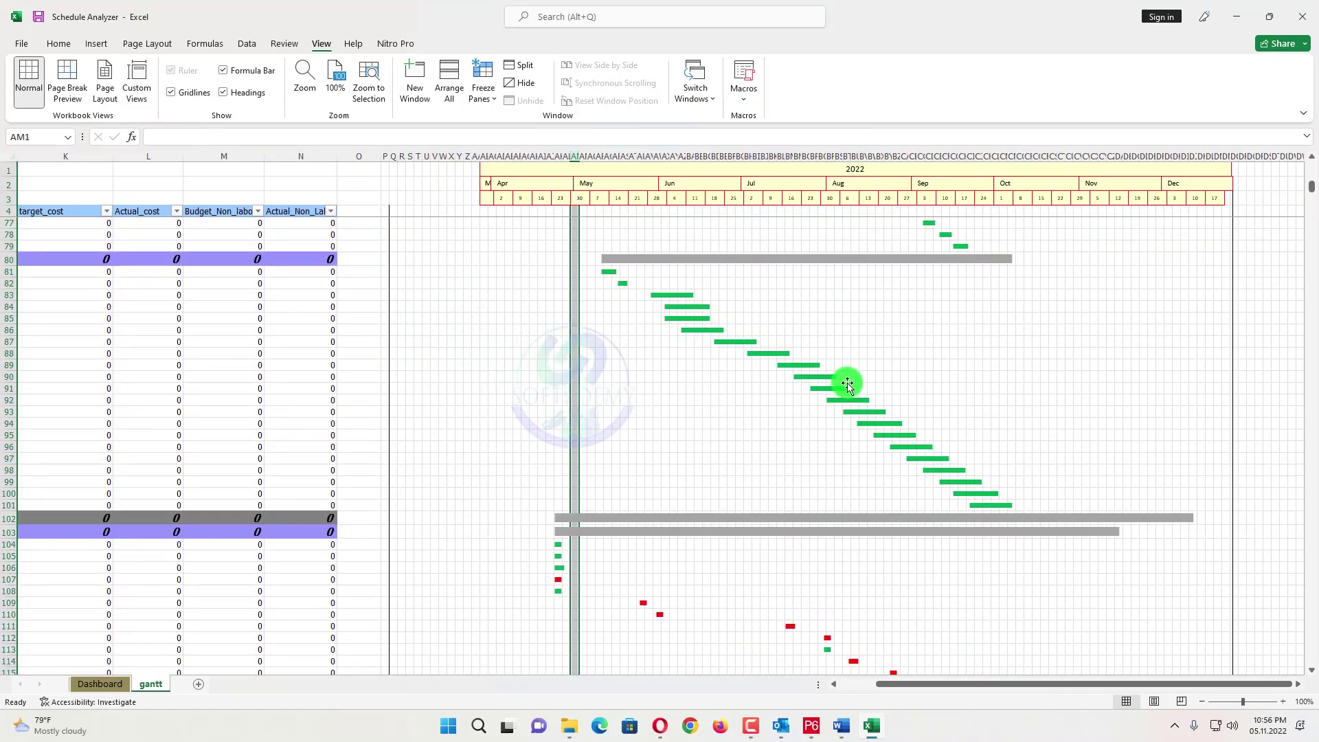
scroll(721, 390, "down", 1)
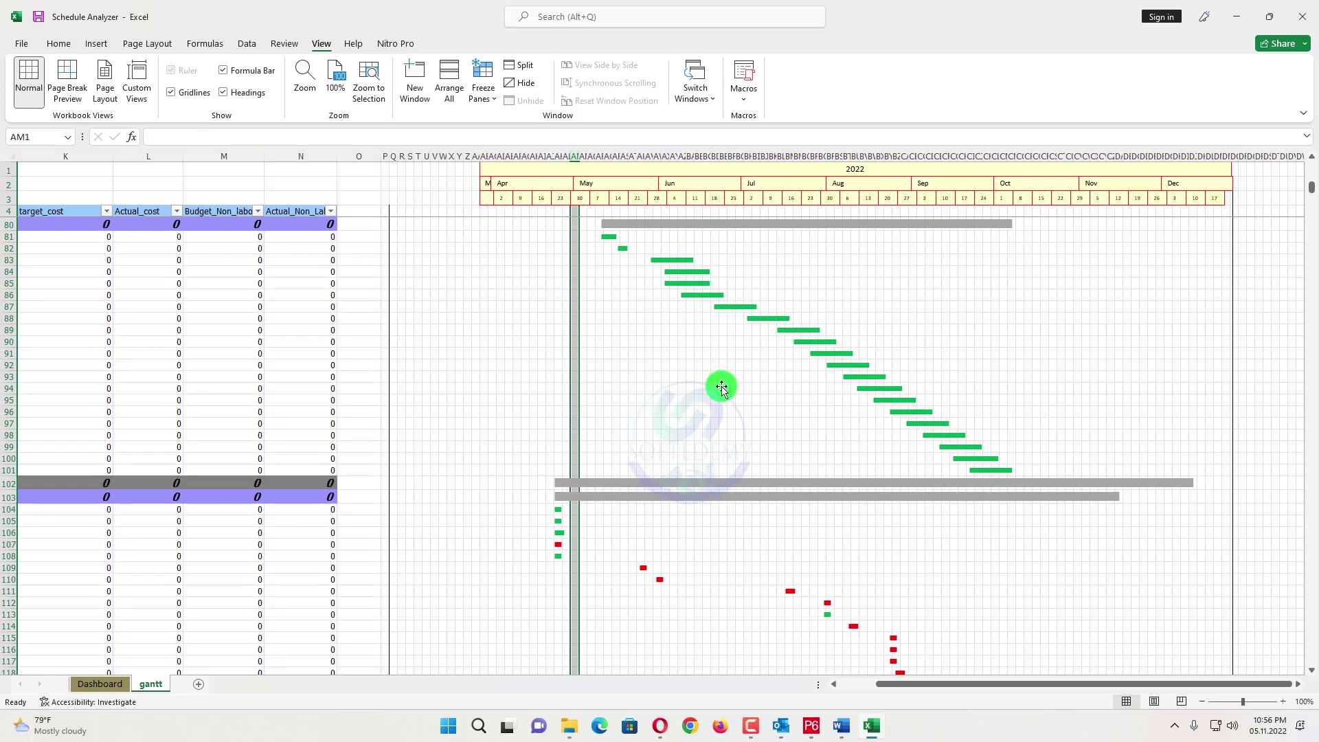
scroll(727, 391, "down", 3)
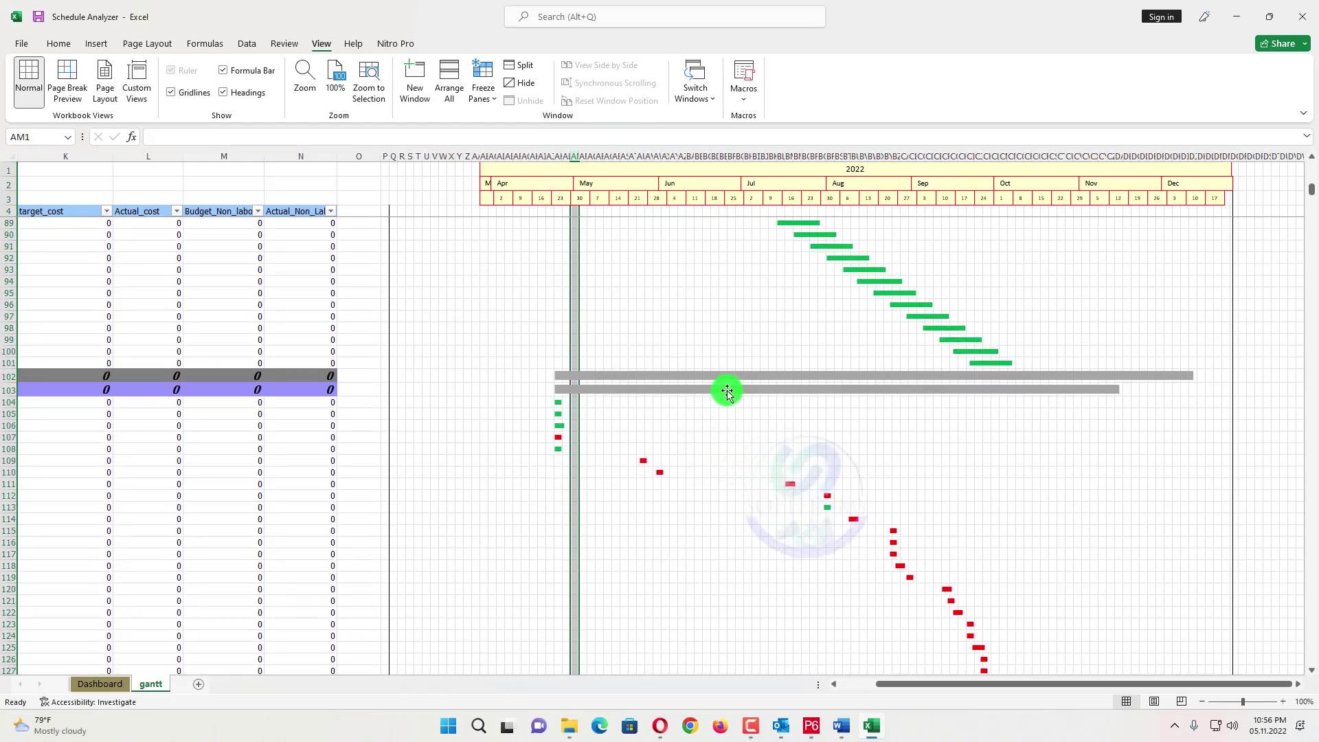
scroll(728, 390, "down", 3)
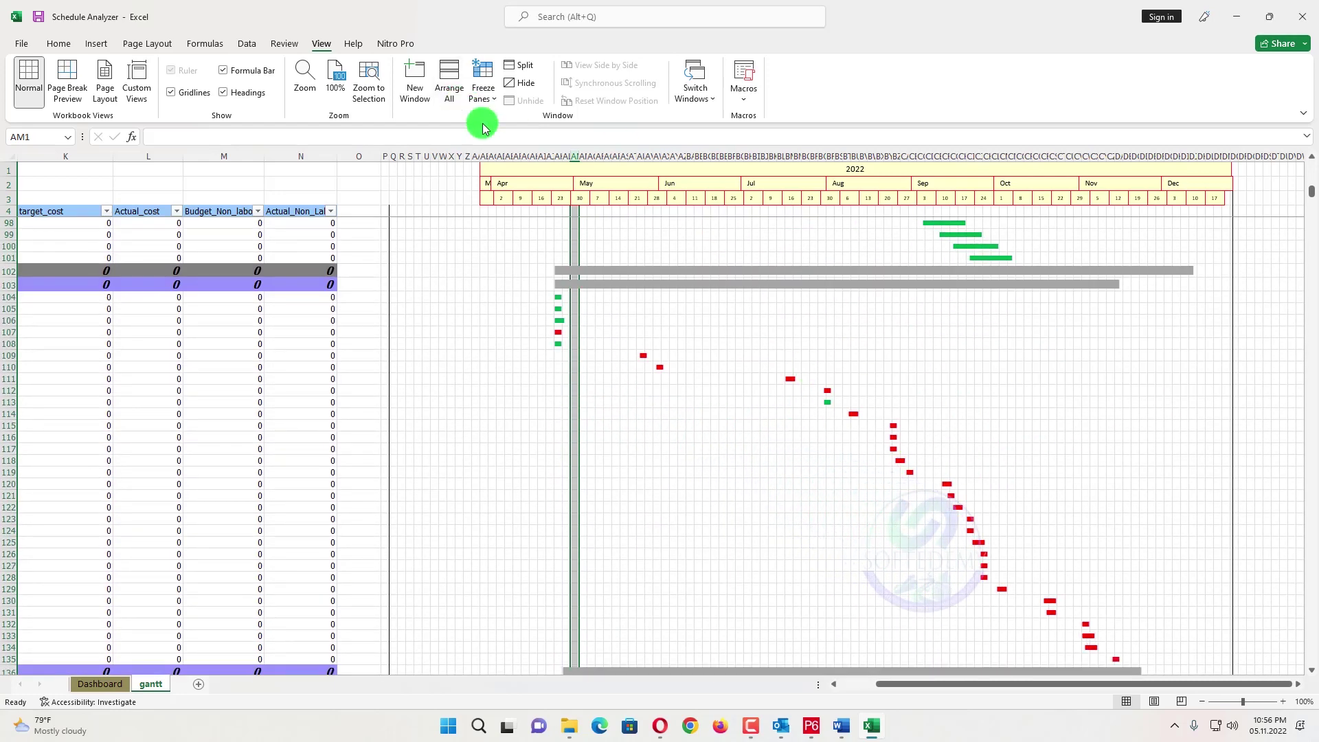
Step: Widen all the timeline columns together, from AB through the end of December 2022, to stretch the Gantt bars
left_click_drag(485, 152, 1228, 152)
left_click_drag(594, 155, 639, 155)
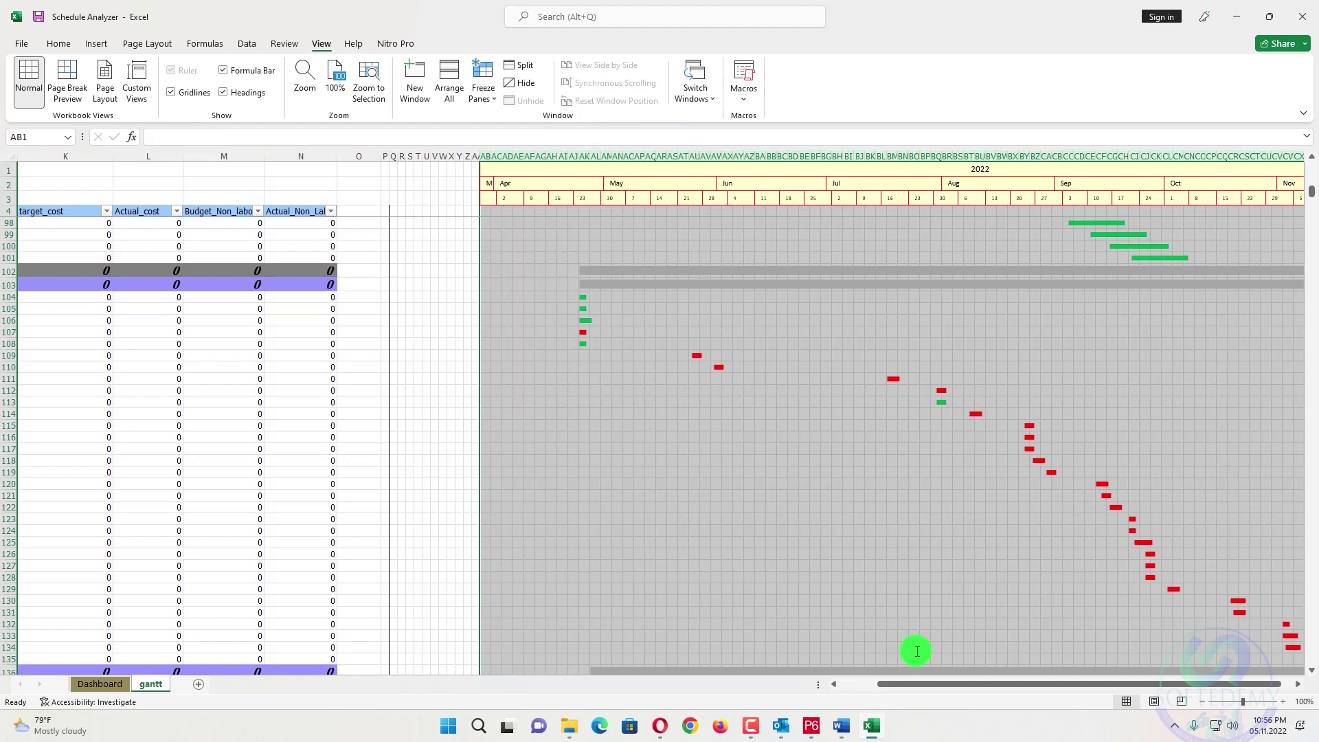
left_click_drag(930, 679, 1058, 671)
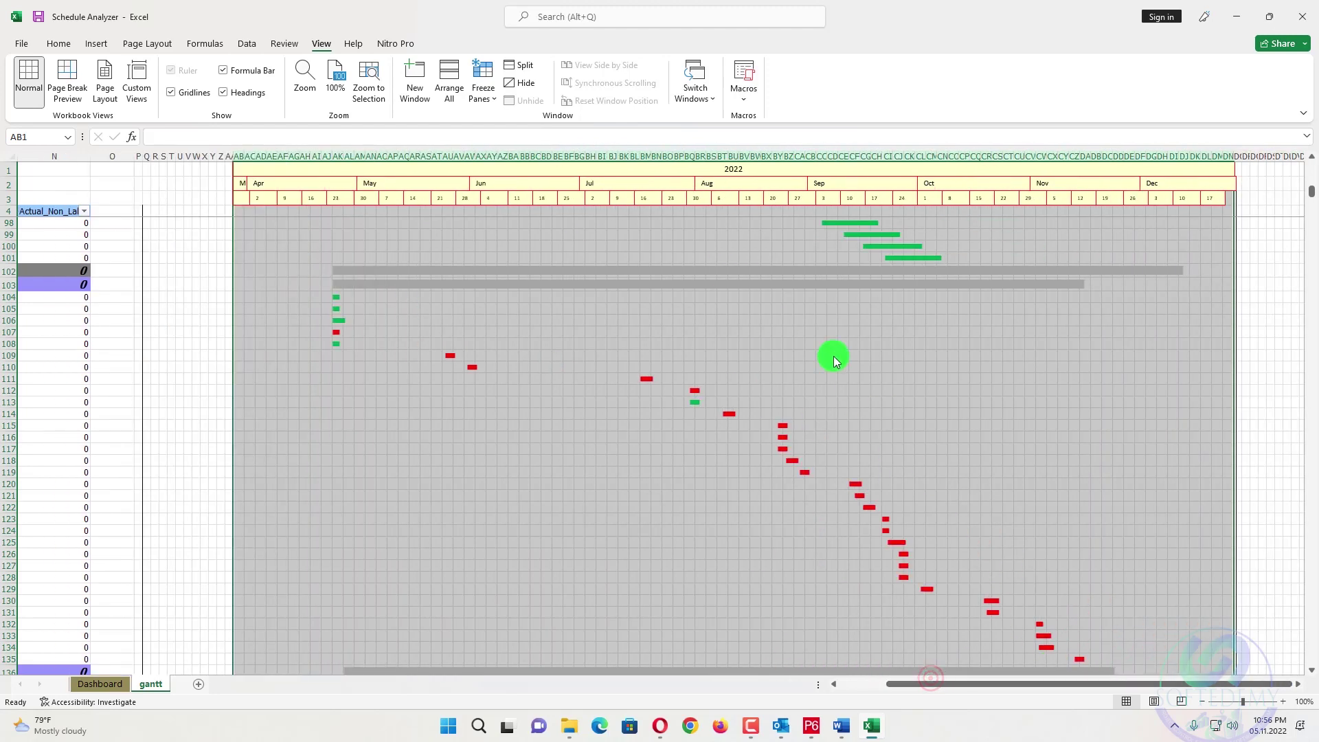
scroll(792, 292, "up", 1)
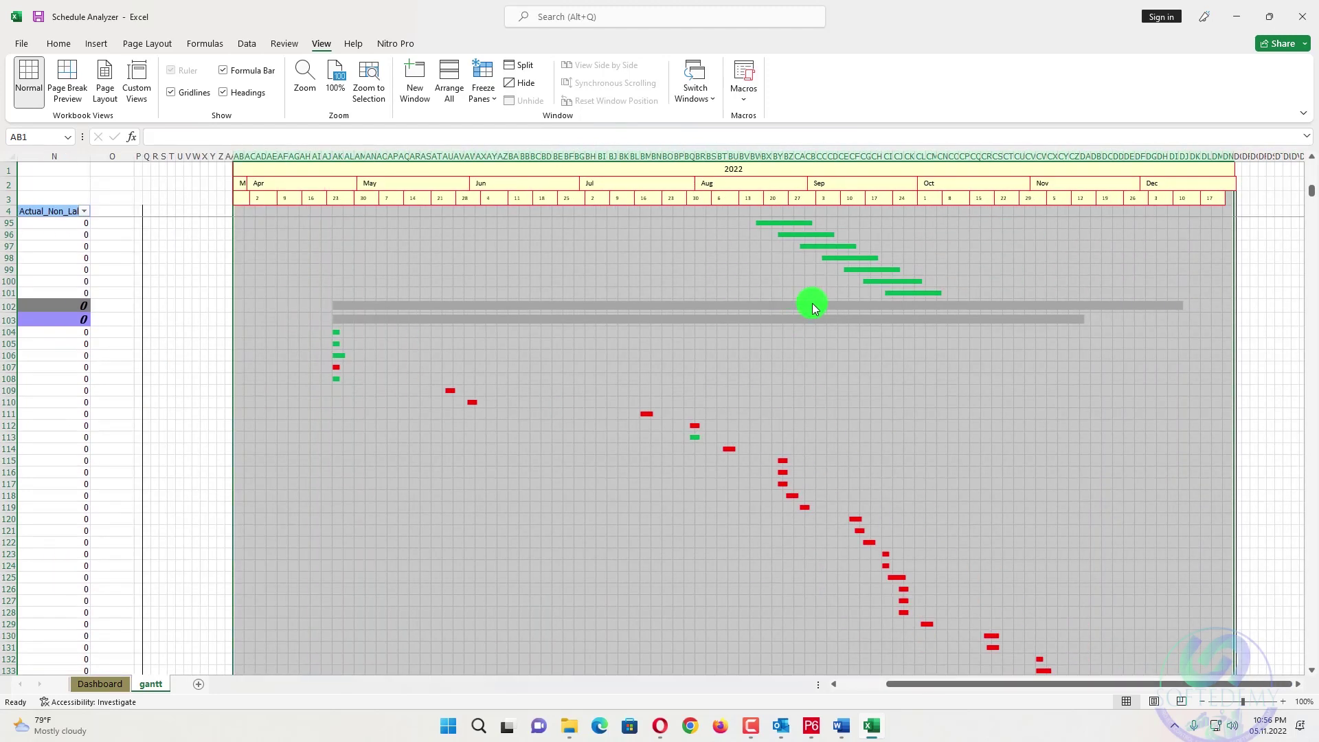
scroll(813, 308, "up", 20)
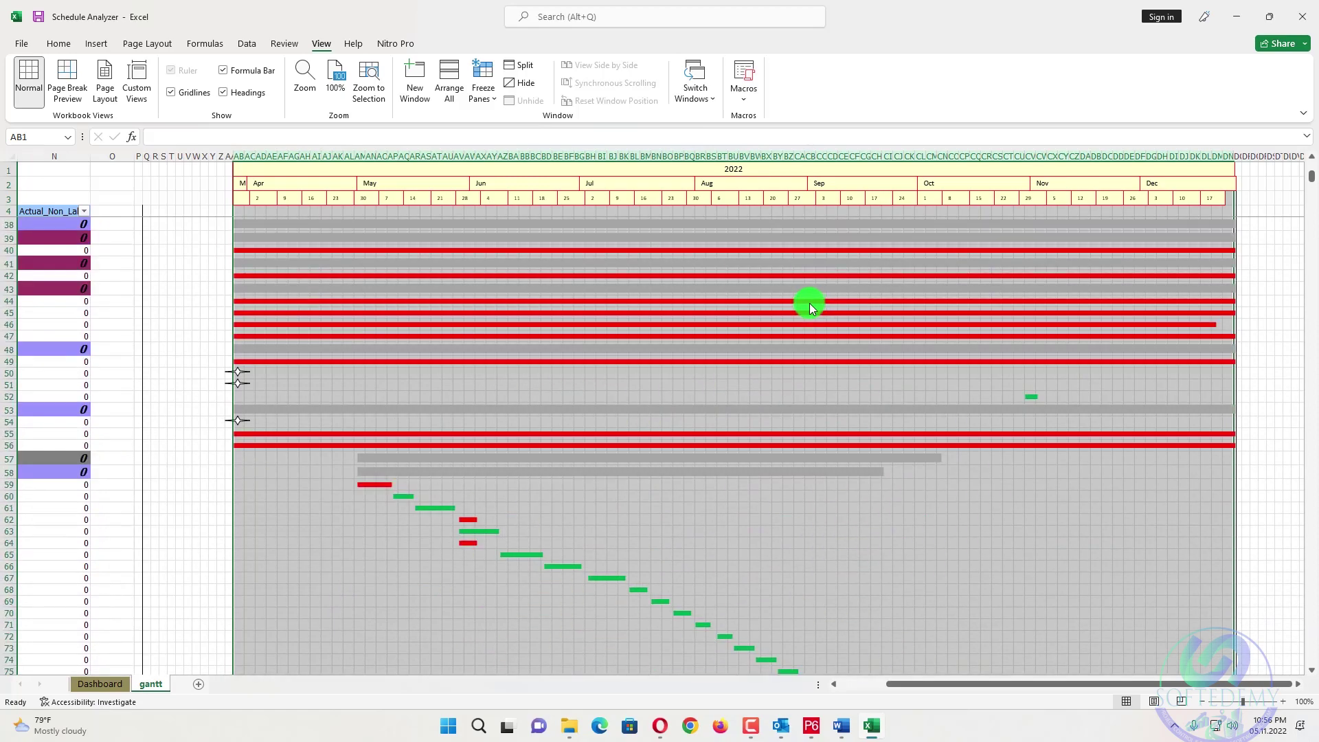
scroll(811, 308, "up", 7)
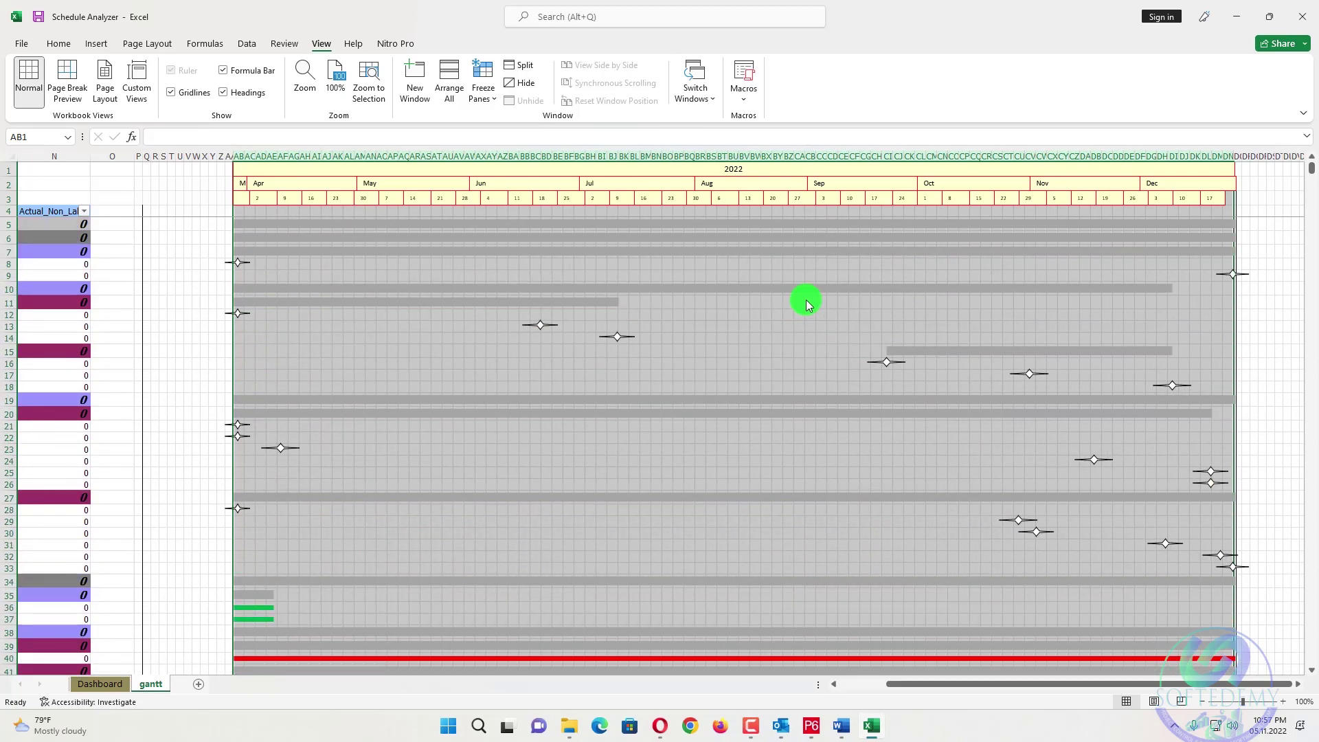
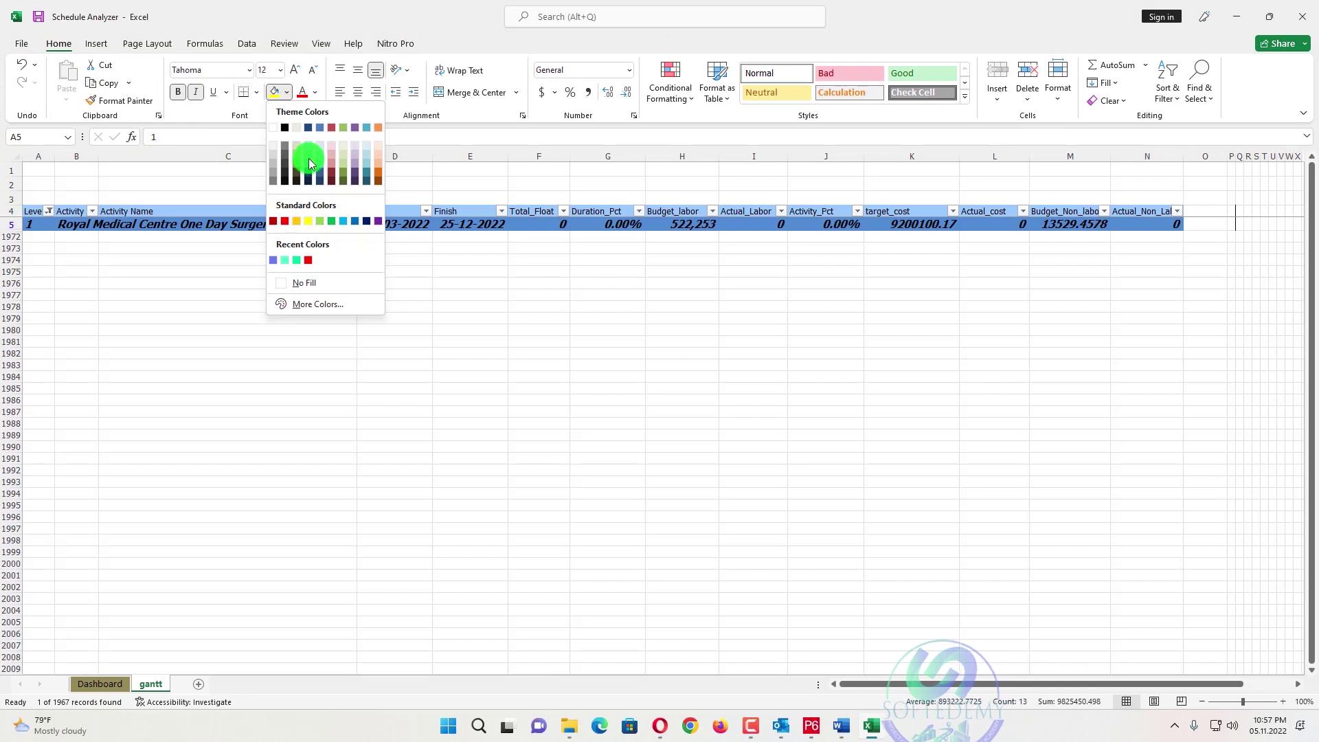
Step: Fill the level 1 project row, A5 to N5, with the recently used blue-violet color
left_click(307, 159)
left_click(284, 100)
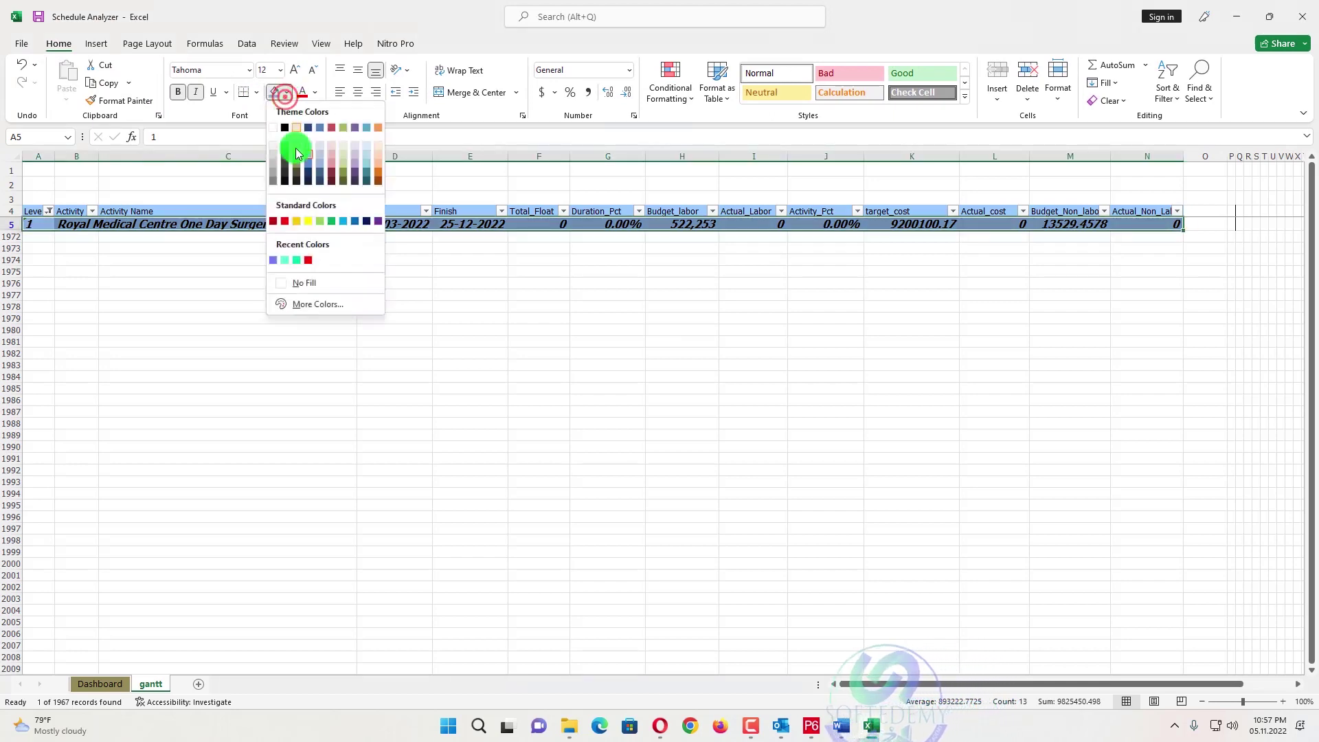
left_click(271, 258)
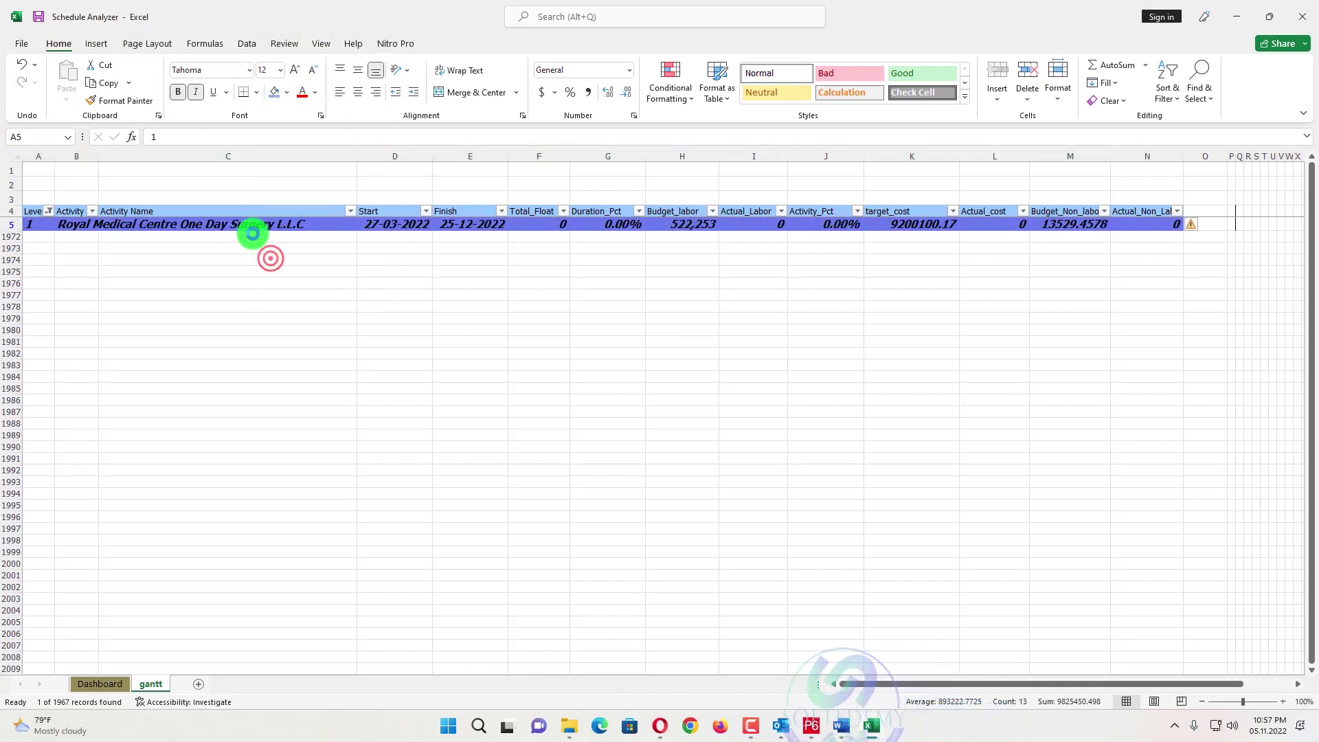
Step: Change the Level column's filter so that only level 2 is selected
left_click(91, 211)
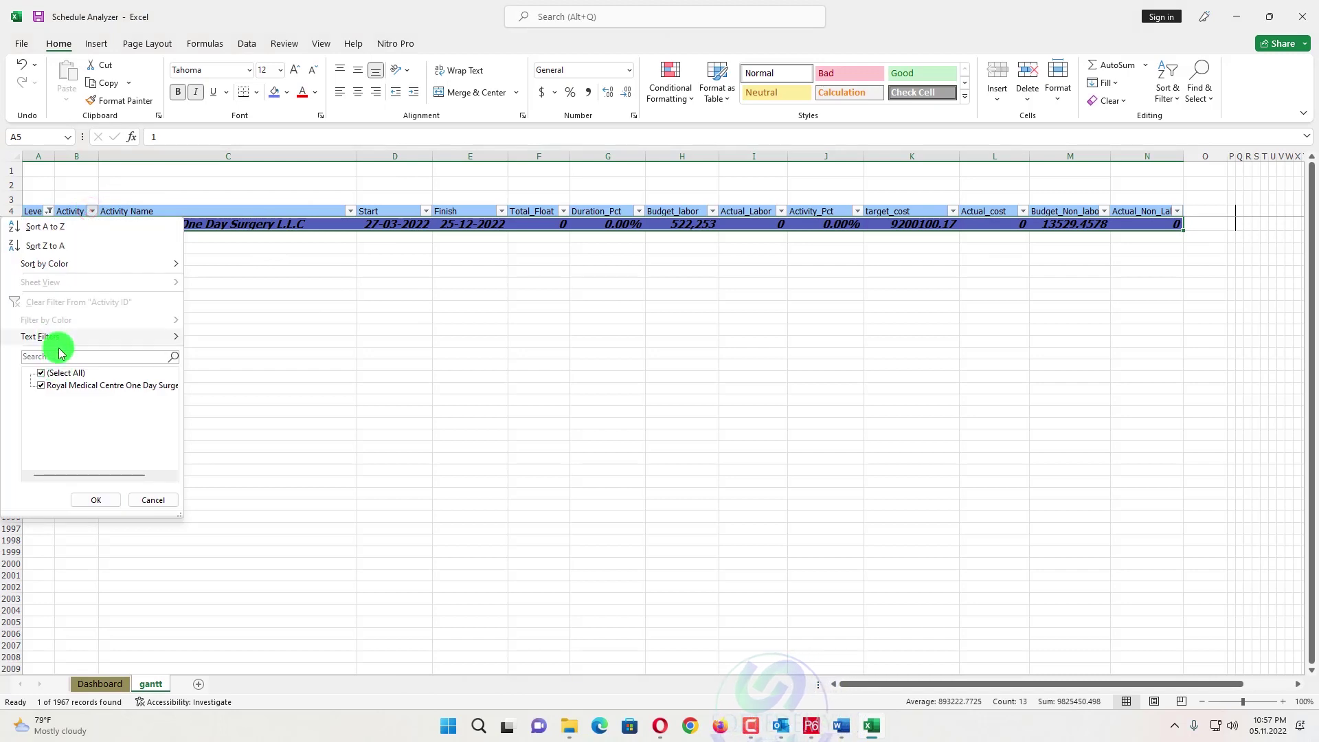
left_click(245, 401)
left_click(48, 211)
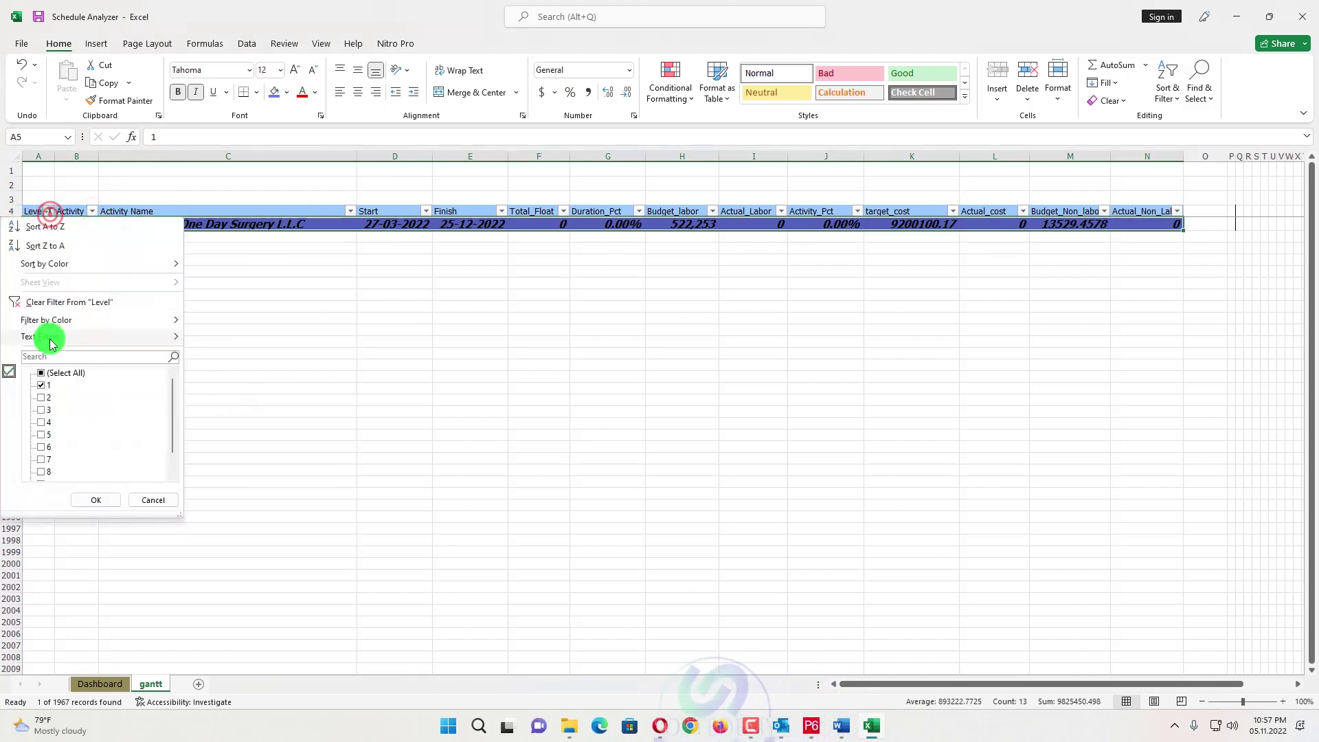
left_click(41, 396)
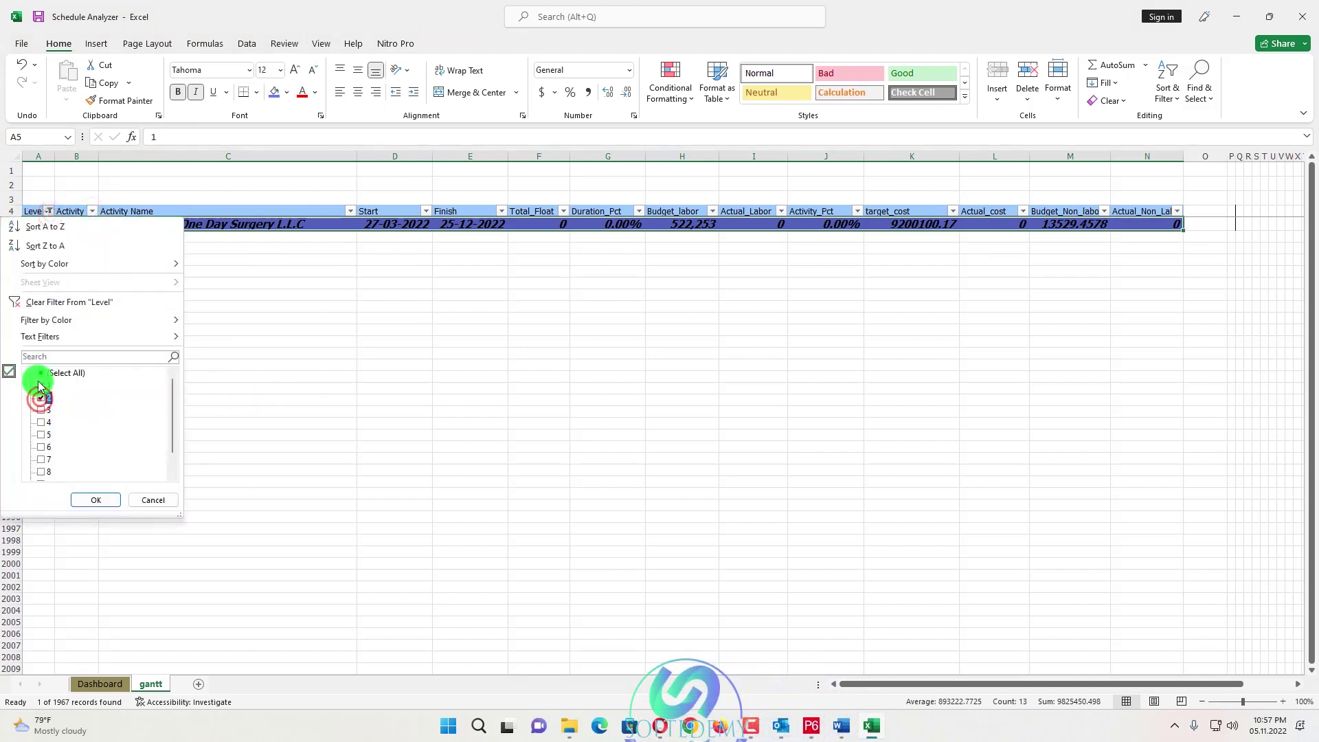
left_click(91, 501)
left_click(113, 362)
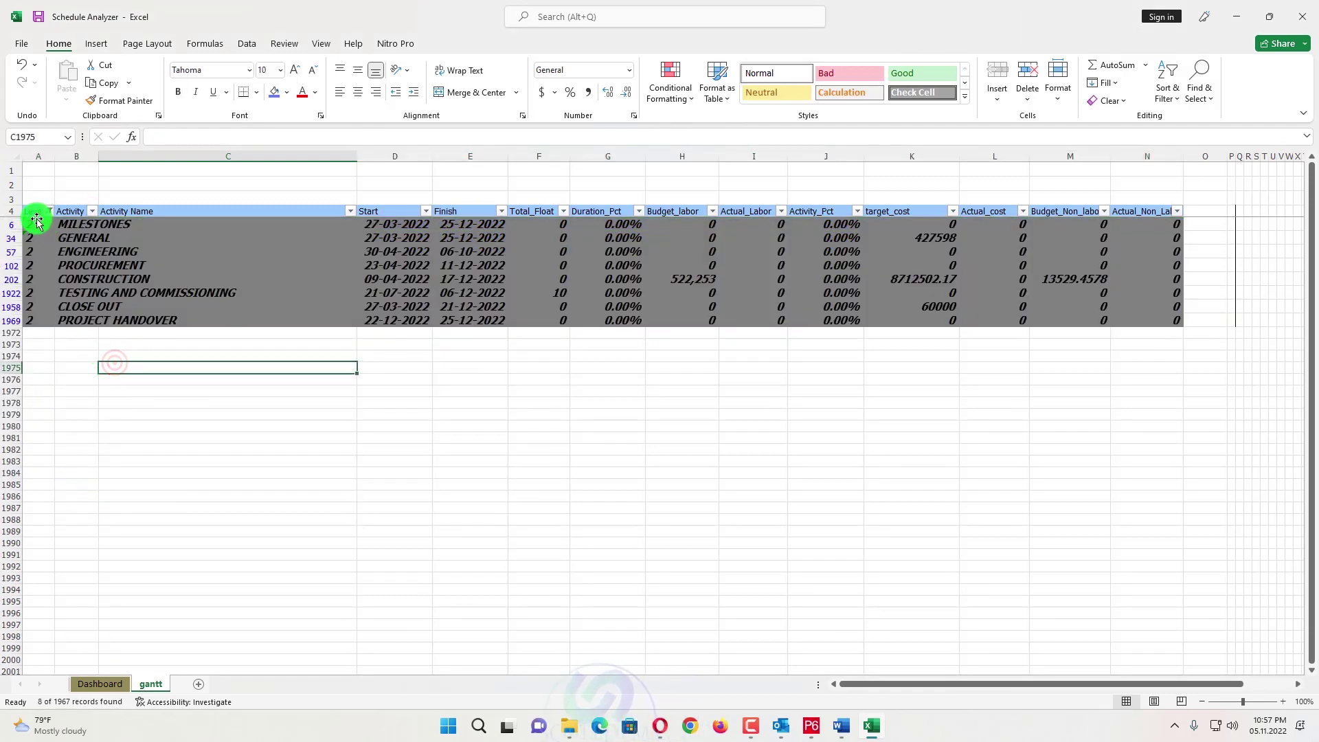
Step: Fill all the filtered level 2 rows, from MILESTONES to PROJECT HANDOVER in columns A to N, with the recent turquoise color
left_click_drag(37, 220, 1137, 323)
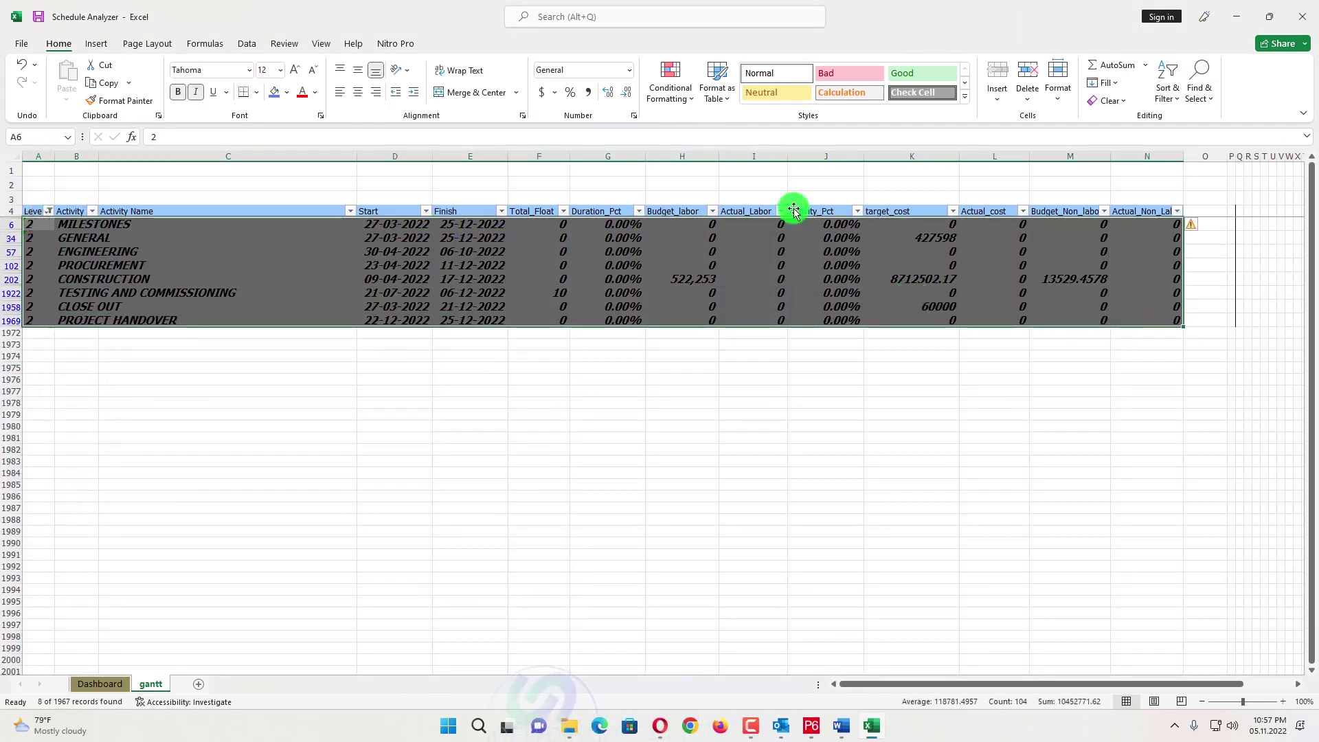
left_click(287, 101)
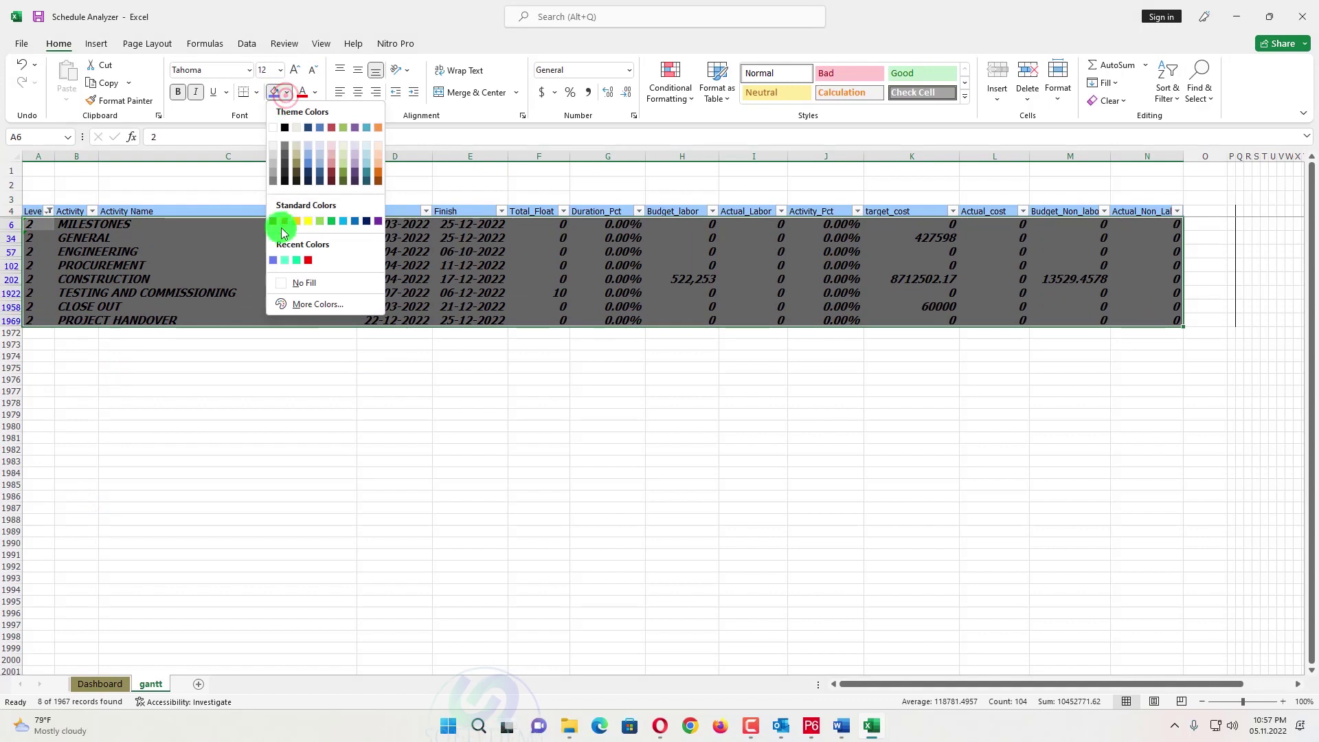
left_click(285, 259)
left_click(285, 395)
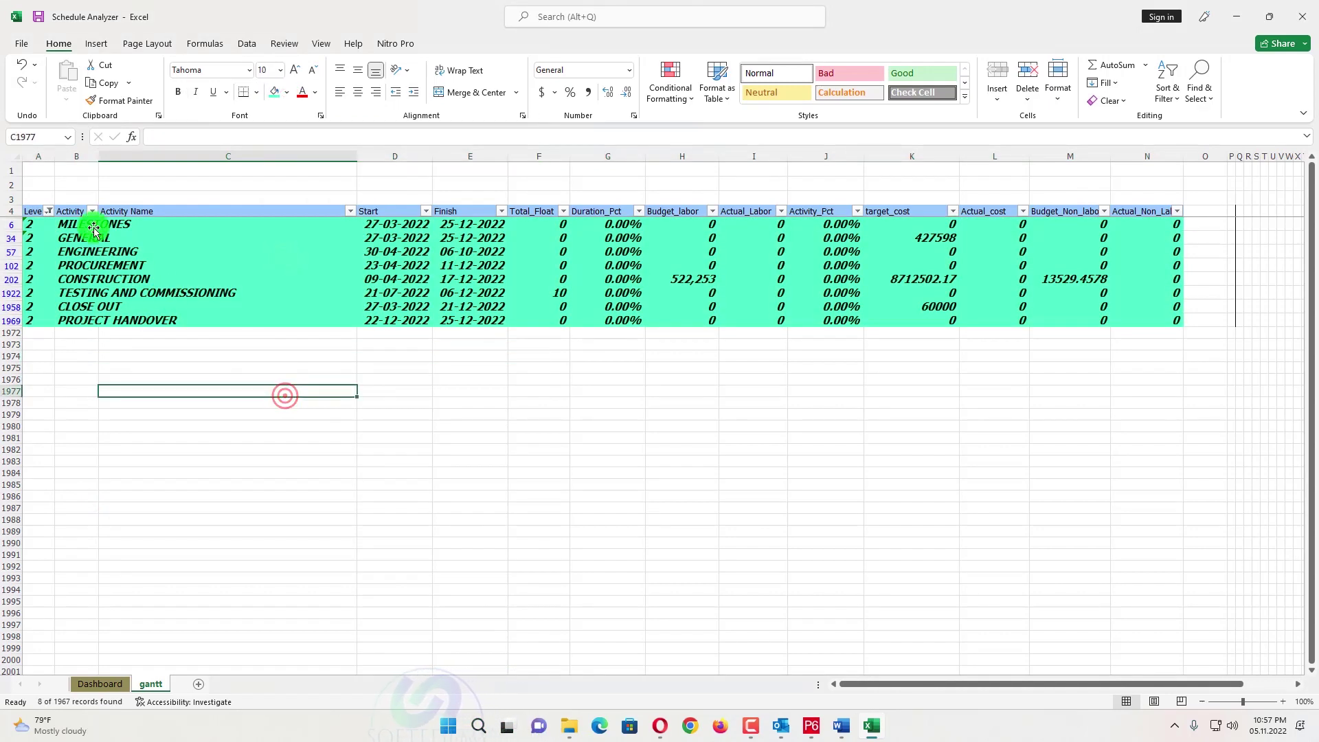
Step: Filter the Level column to level 3 and fill all its rows, from Project Milestones to Documentation in columns A to N, with red
left_click(48, 211)
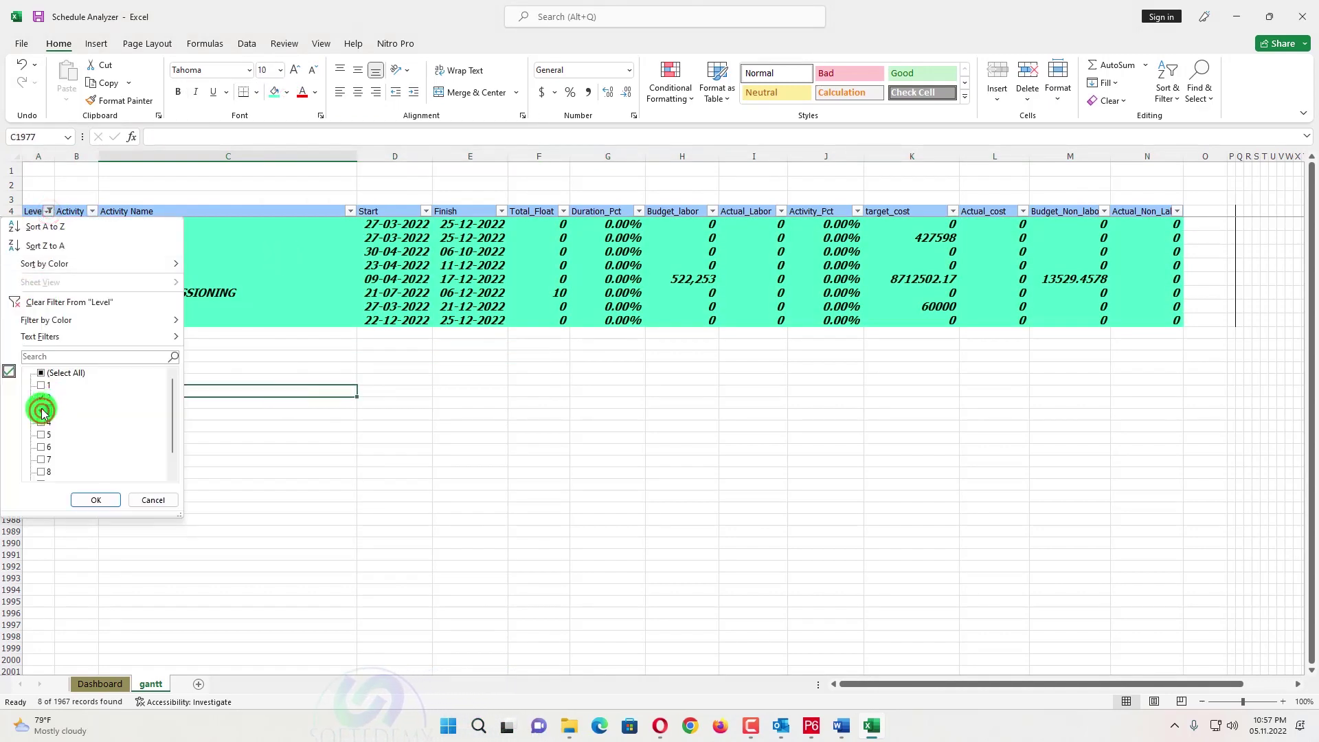
left_click(43, 402)
left_click(95, 500)
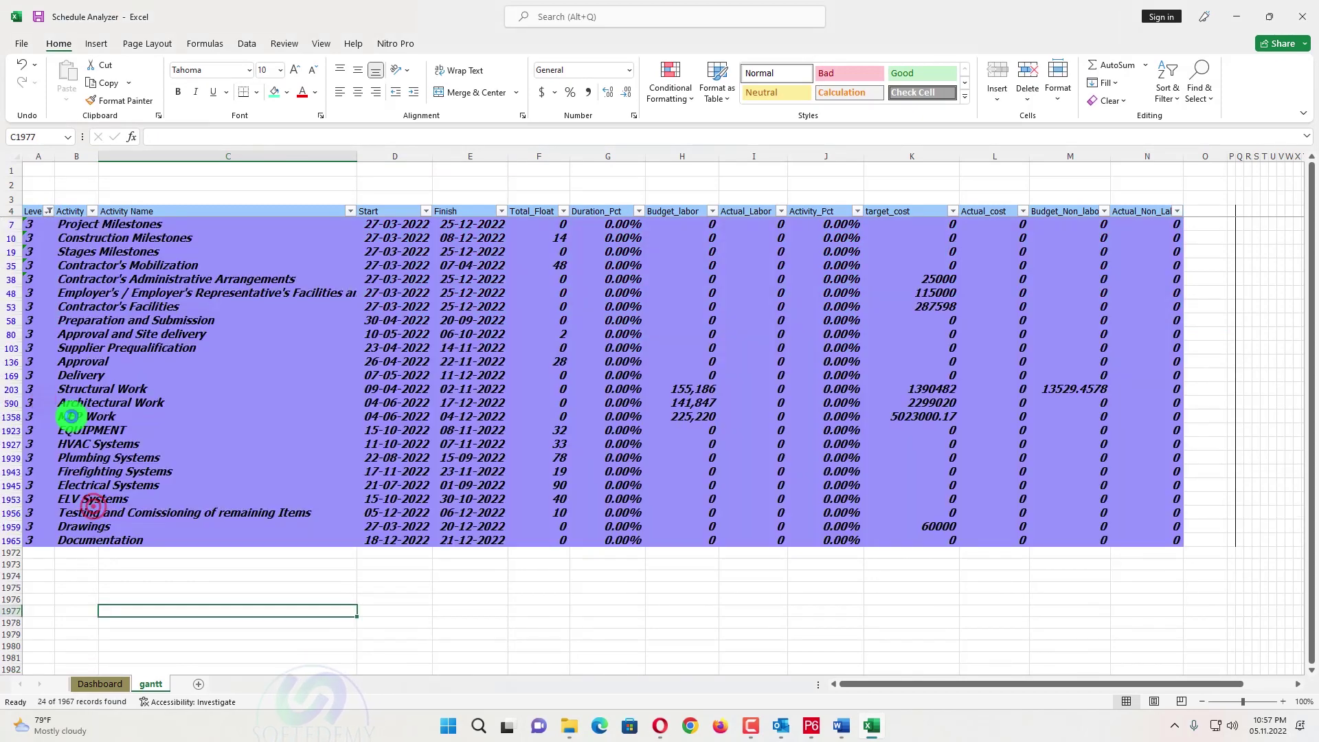
left_click_drag(34, 227, 1172, 540)
left_click(288, 93)
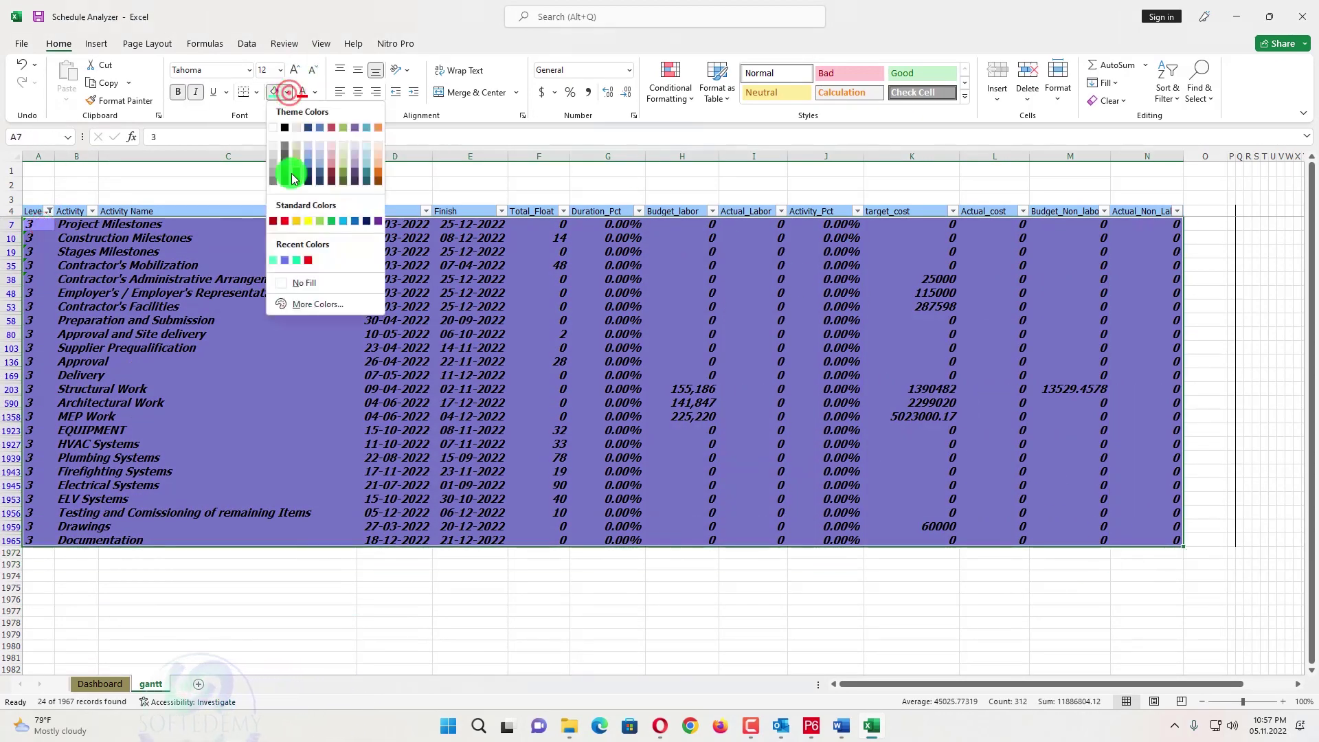
left_click(307, 263)
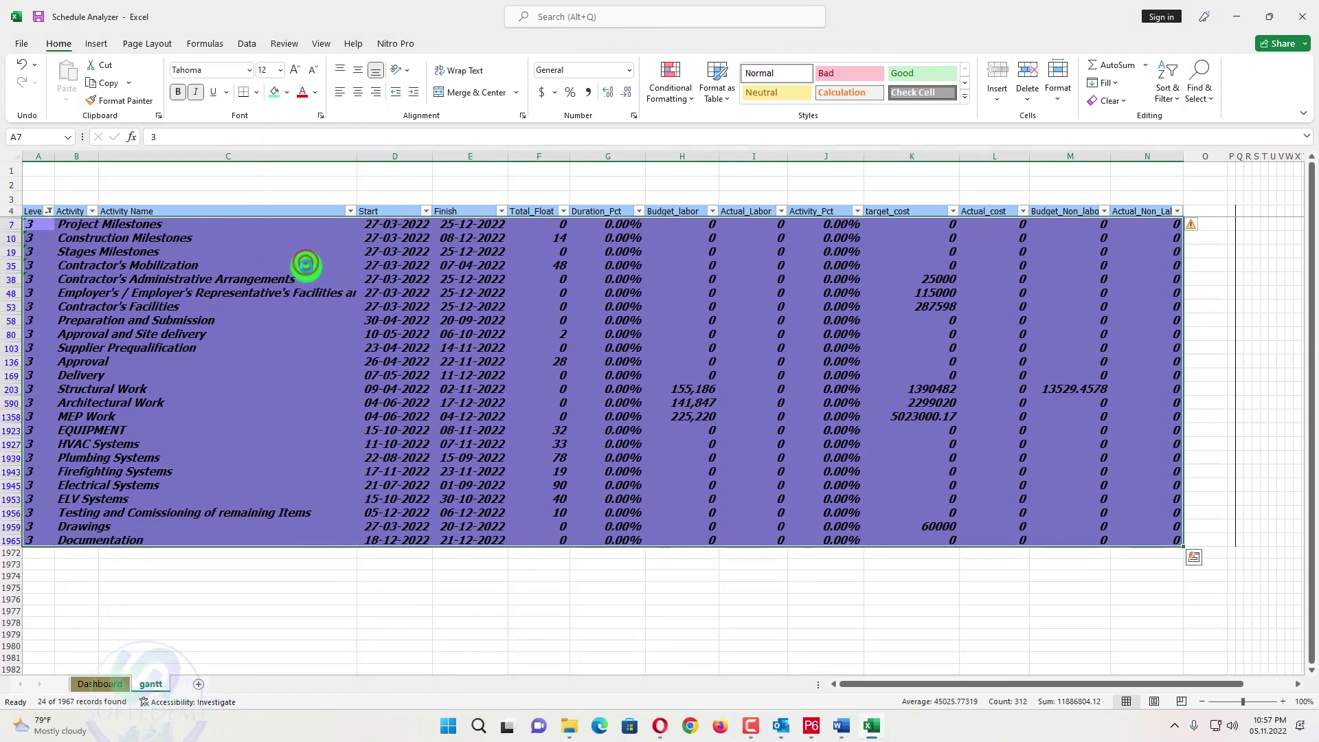
left_click(302, 574)
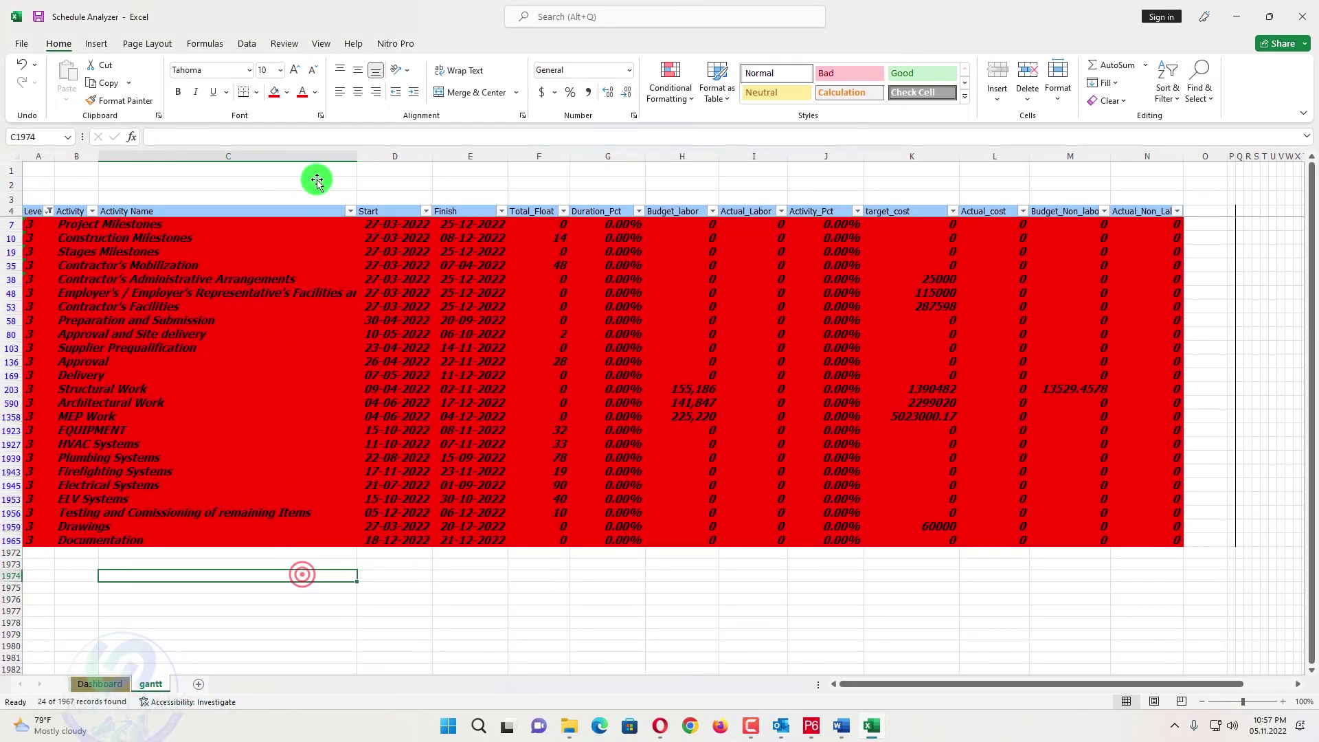
Step: Reset the Level column's filter to select all levels so the whole schedule is listed
left_click(48, 211)
left_click(50, 371)
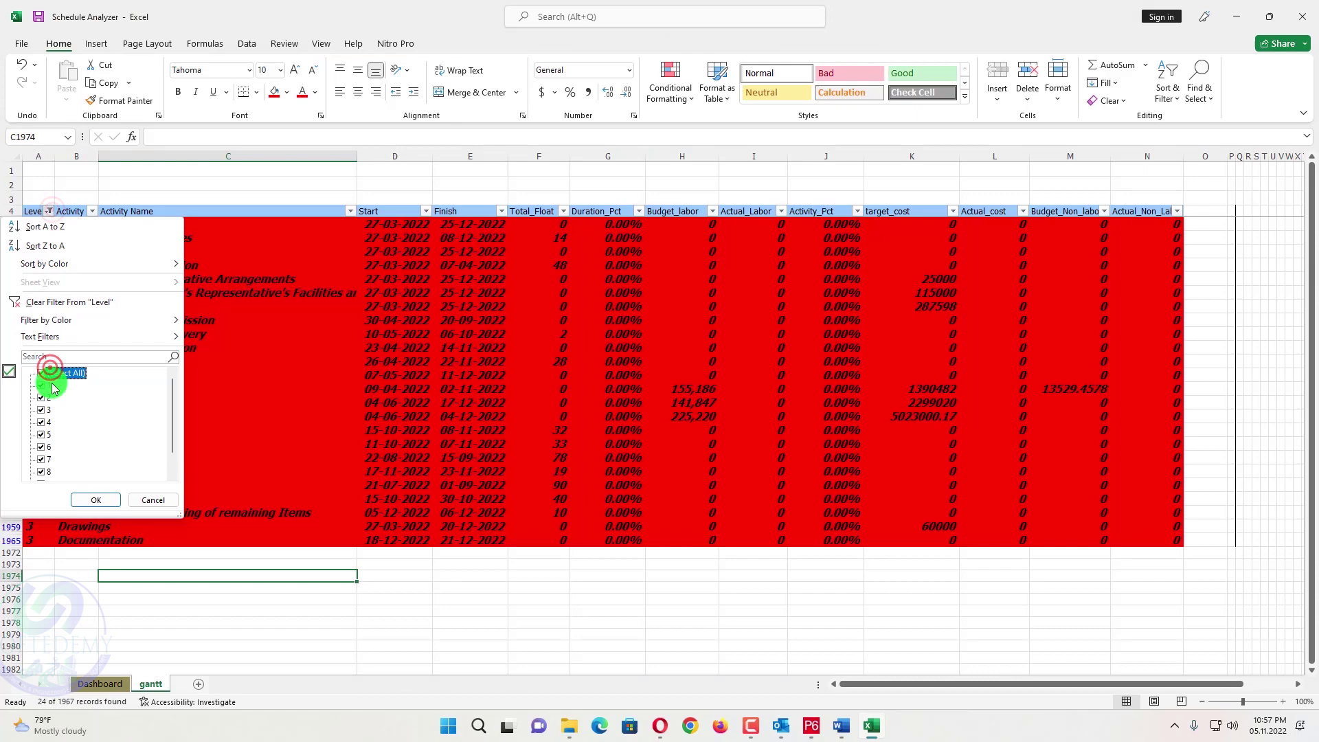
left_click(96, 500)
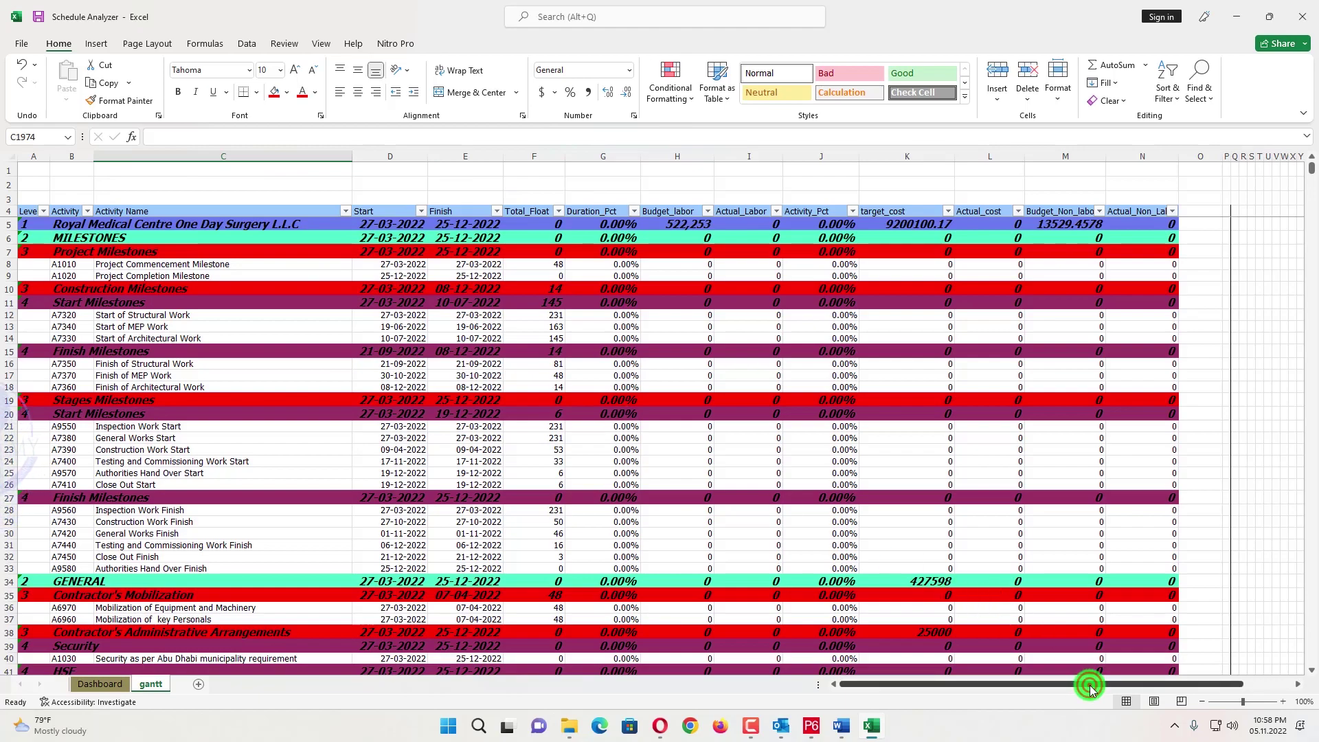
left_click_drag(1090, 687, 812, 594)
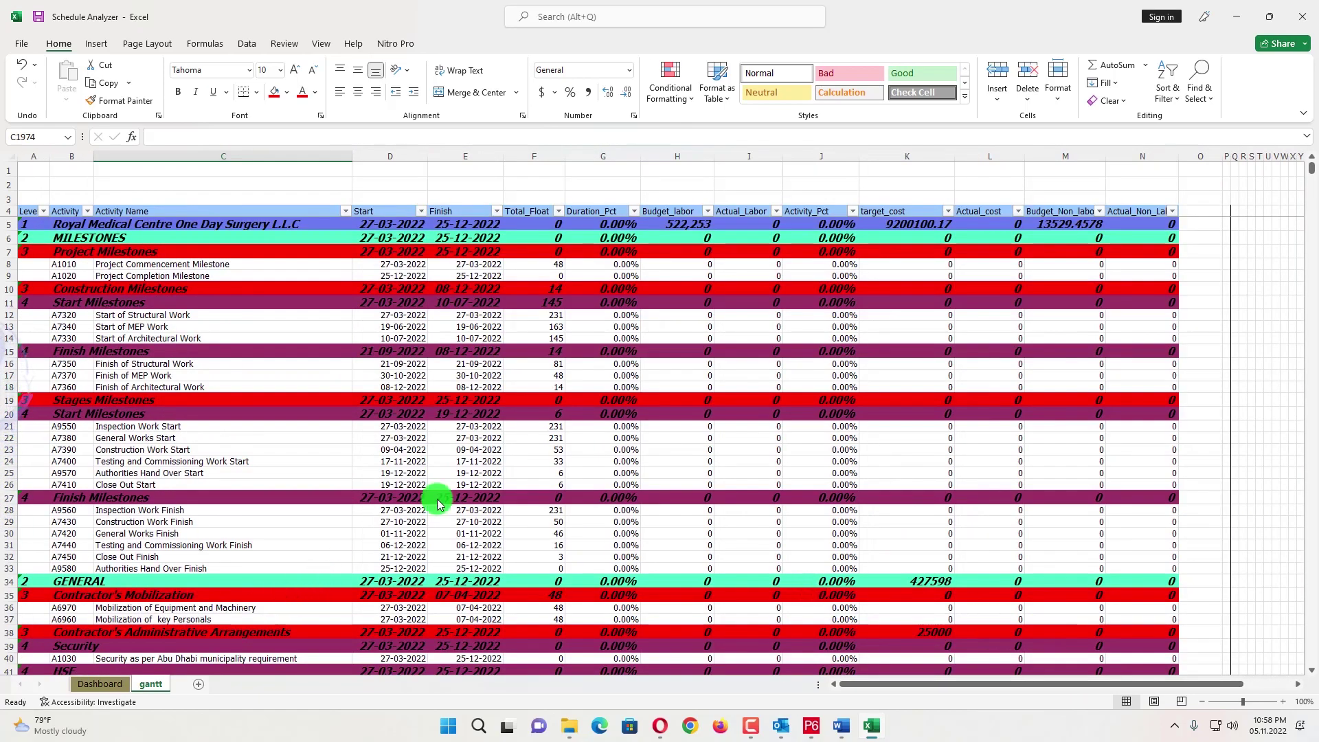
Step: Minimize the Schedule Analyzer workbook and open the RMC-R2_27_03_2022 workbook from the desktop
left_click(1242, 11)
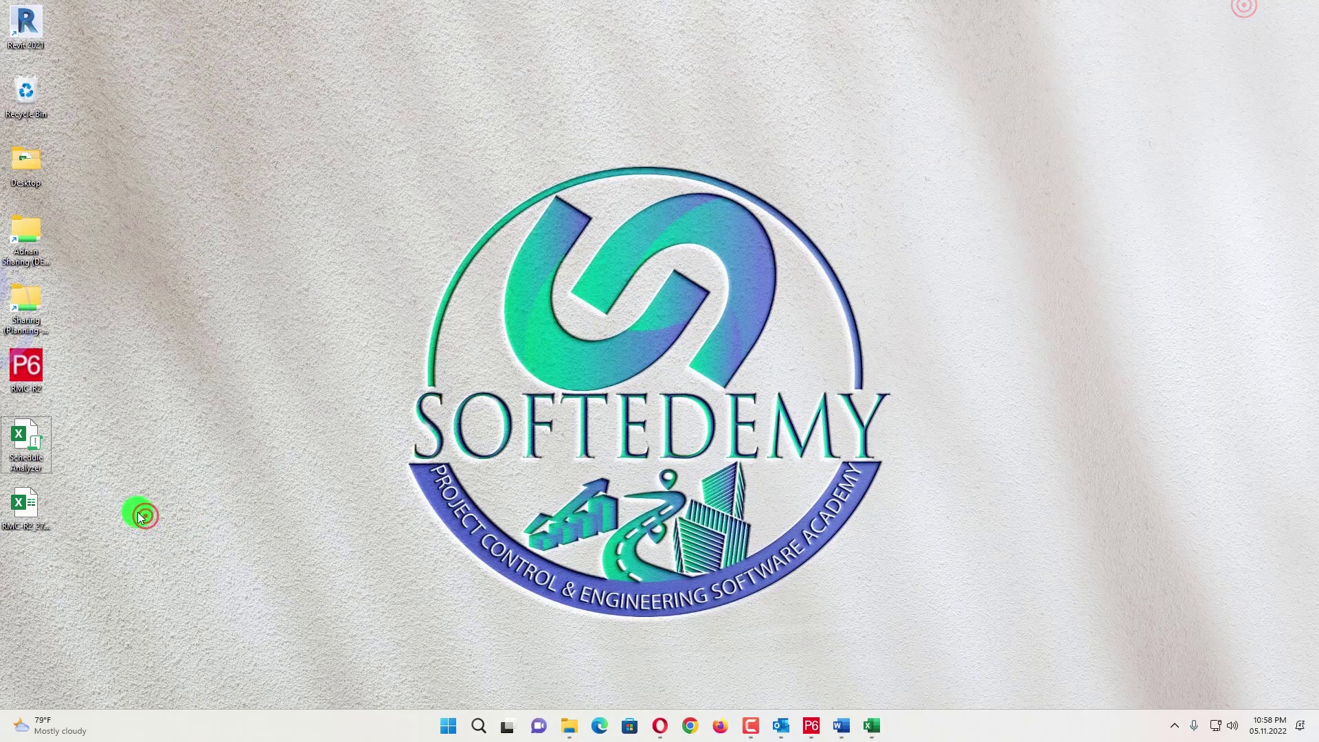
left_click(39, 496)
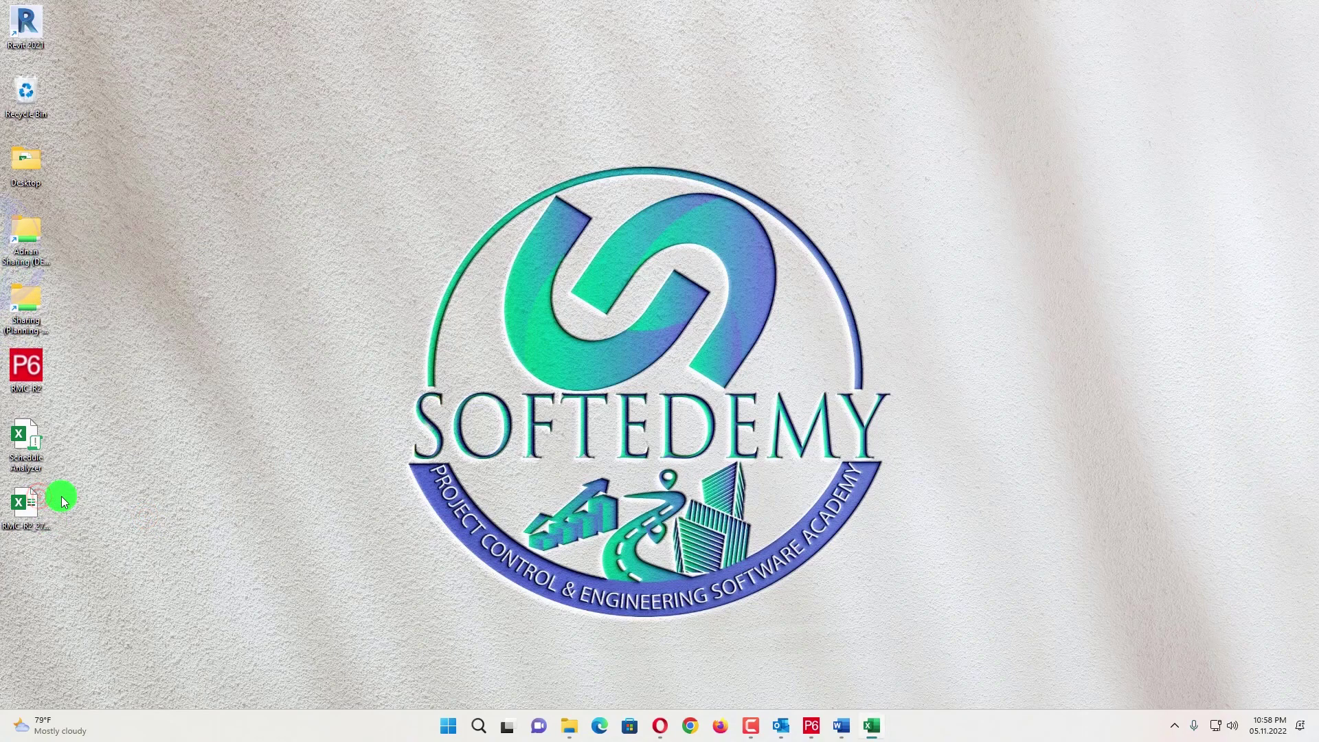
double_click(28, 507)
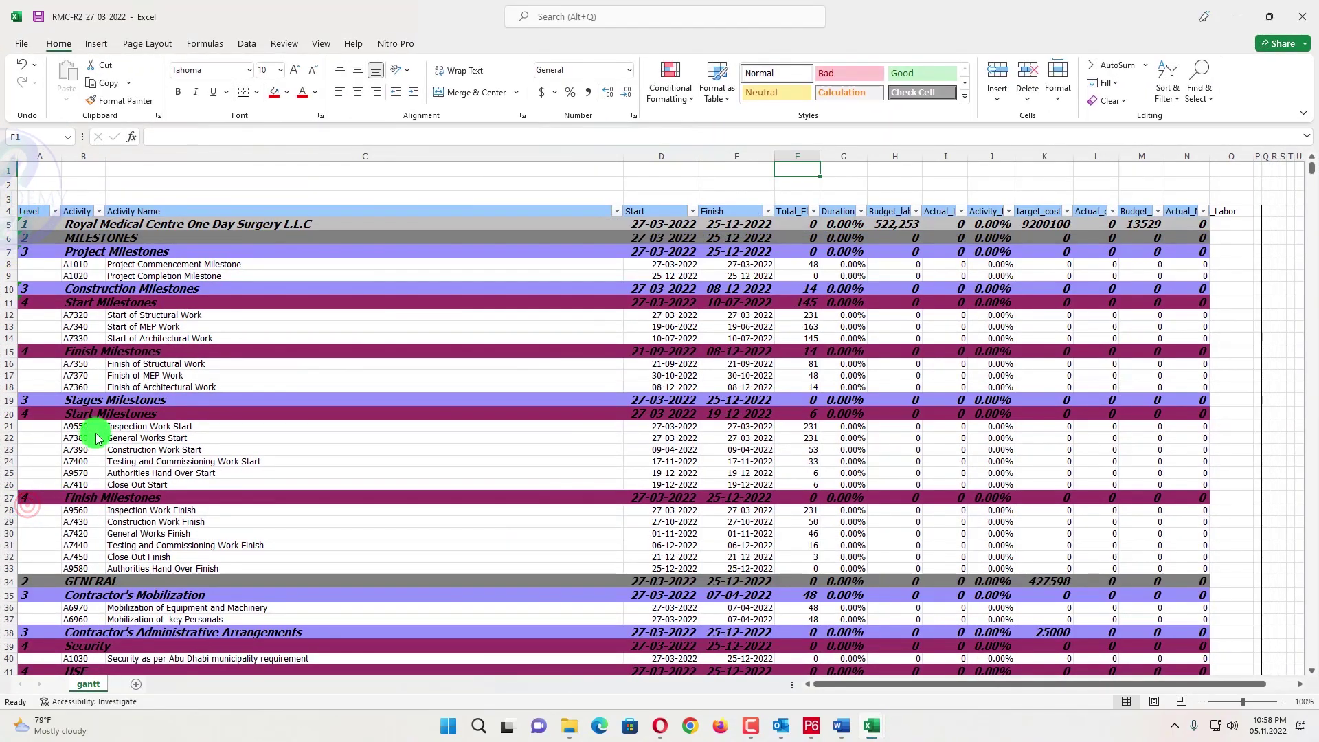
Step: Merge and center cells A1:N3 and paste the project name "Royal Medical Centre One Day Surgery L.L.C" from B5 into them
left_click_drag(58, 175, 1134, 199)
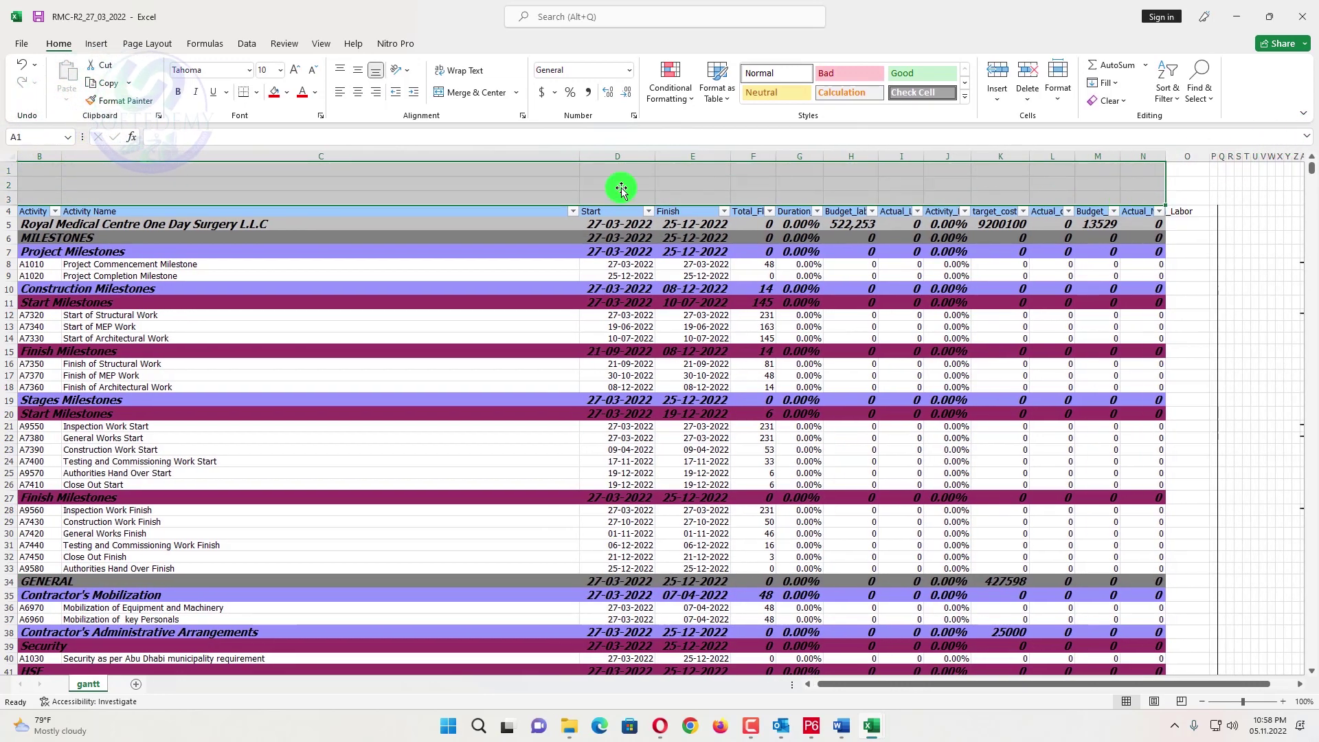
left_click(478, 98)
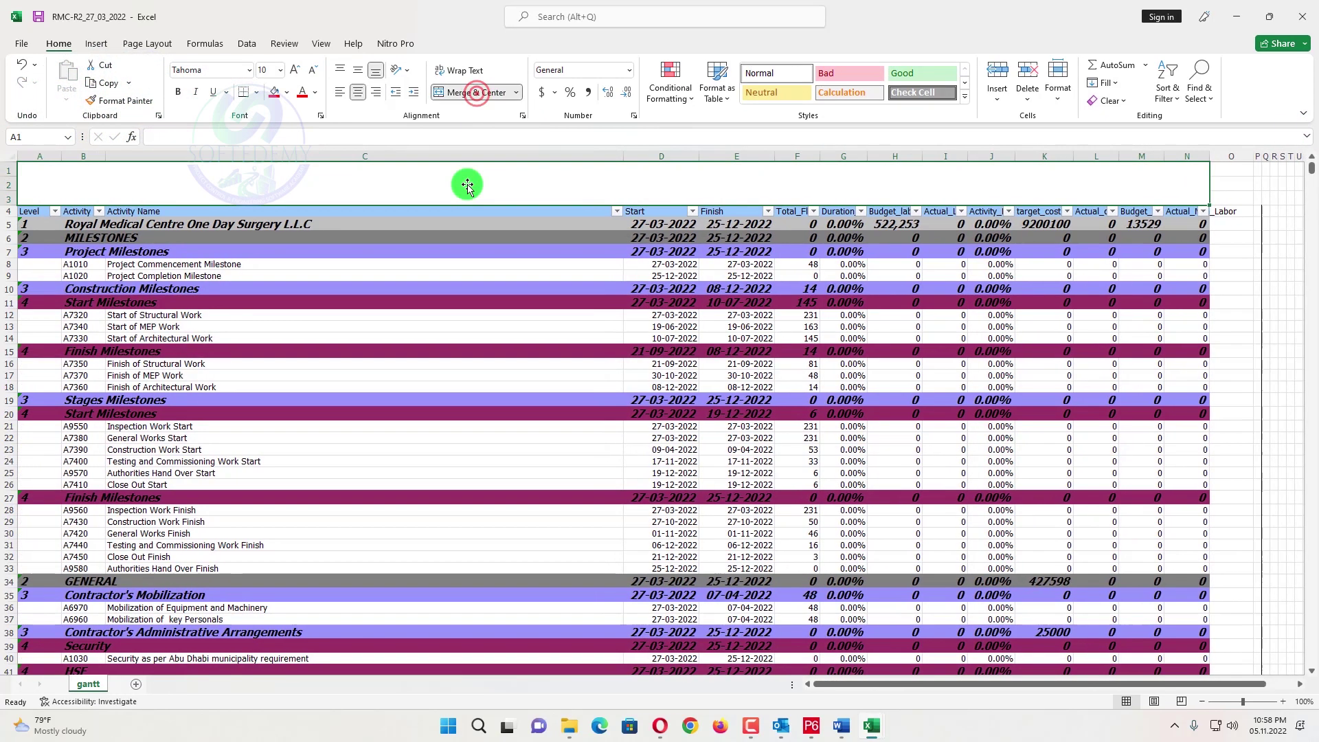
left_click(332, 224)
left_click(66, 223)
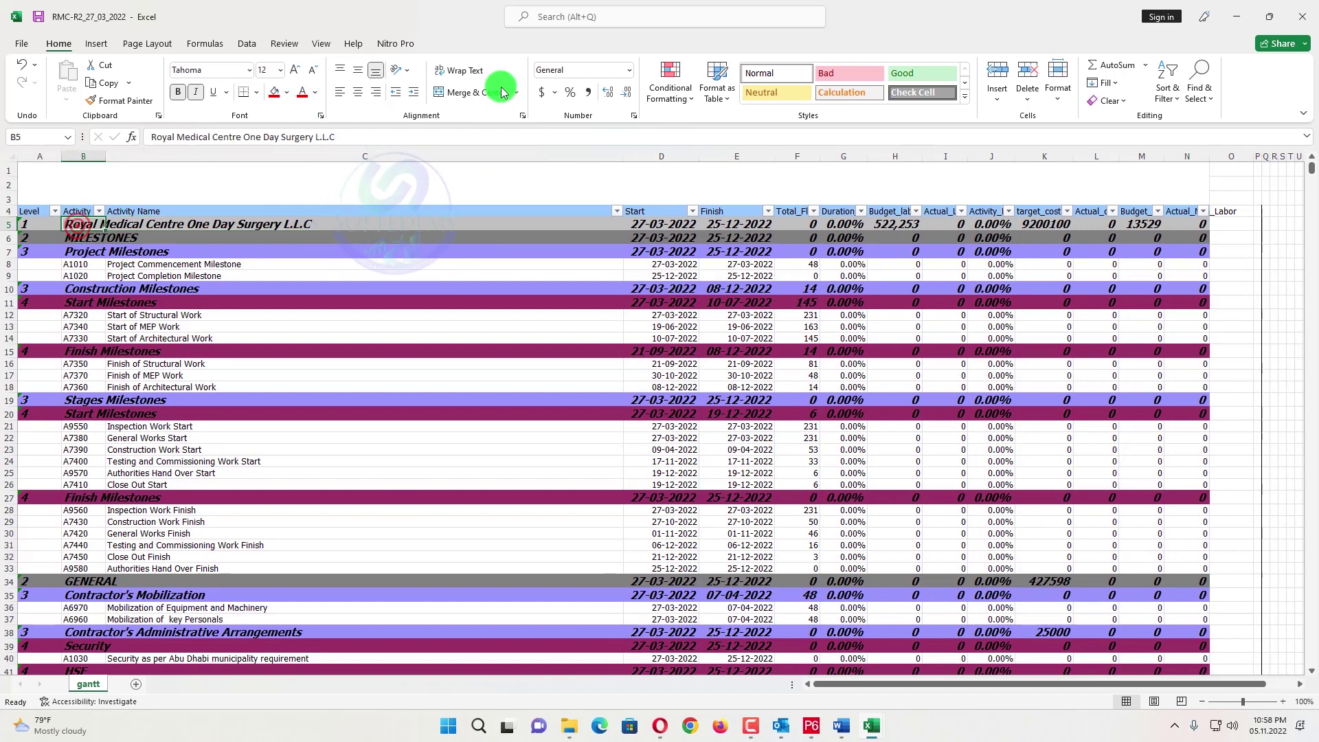
triple_click(429, 134)
key("ctrl+c")
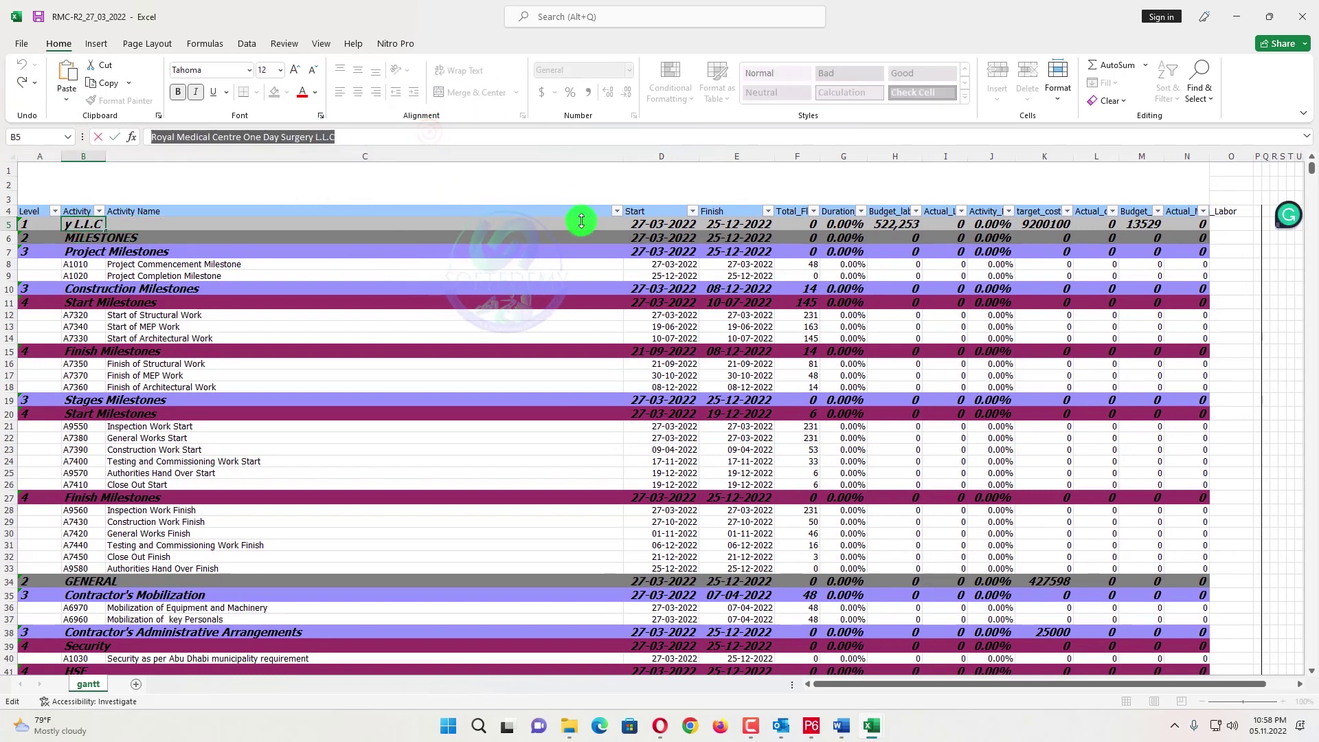
left_click(584, 192)
key("ctrl+v")
key("ctrl+z")
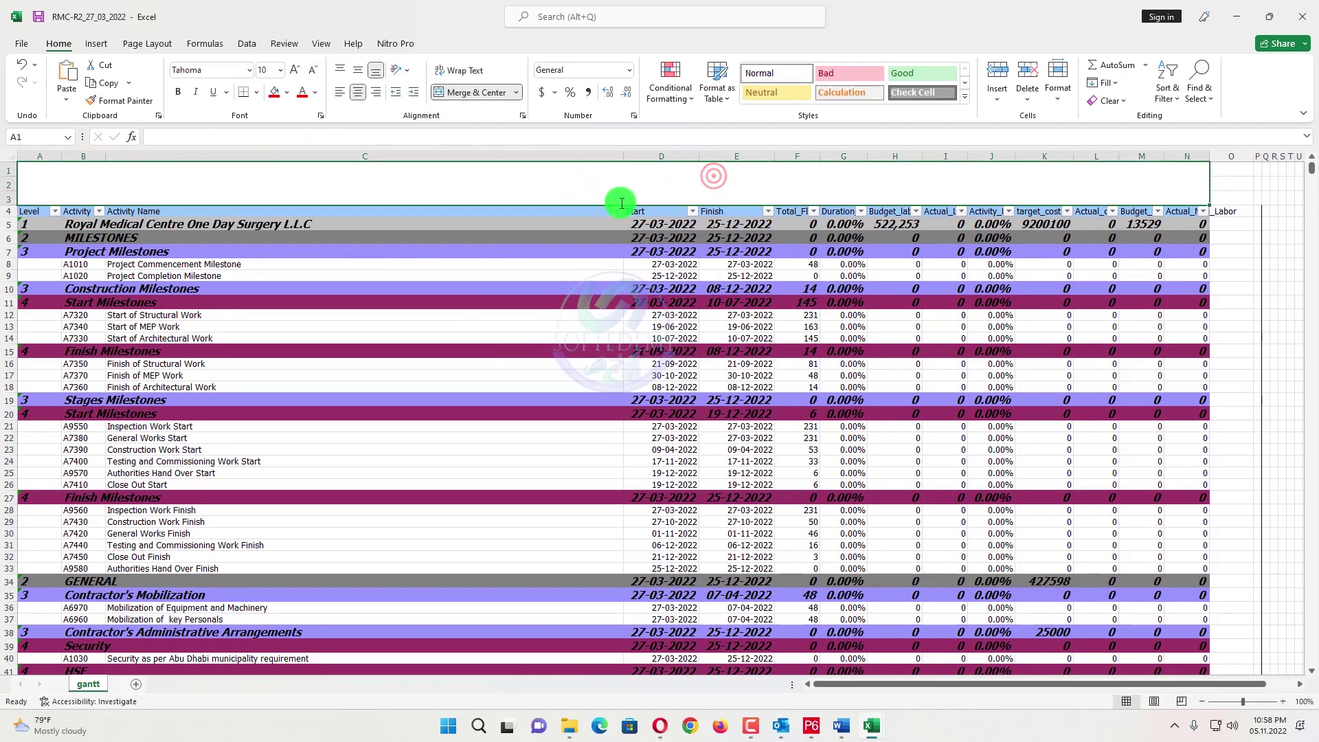
key("ctrl+v")
Step: Middle-align the project title vertically in the merged A1 cell and make it bold
left_click(618, 182)
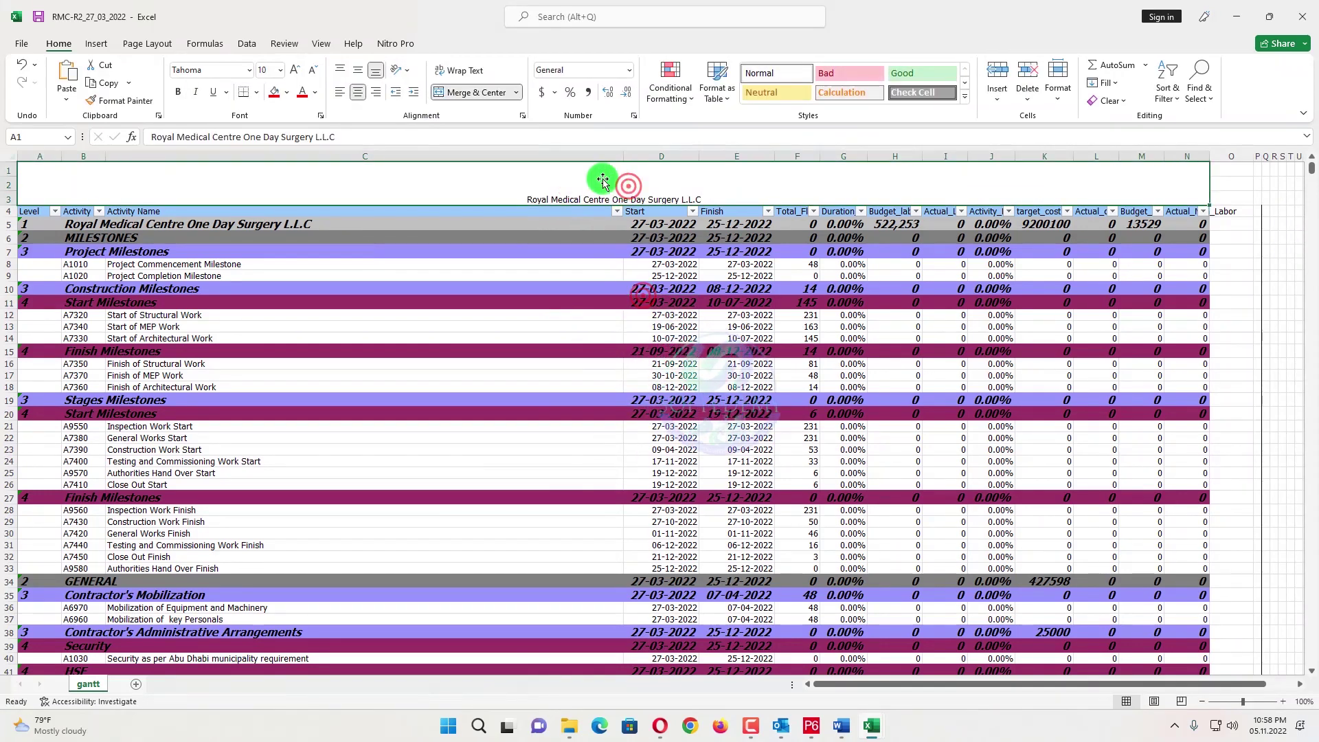
left_click(355, 74)
left_click(481, 188)
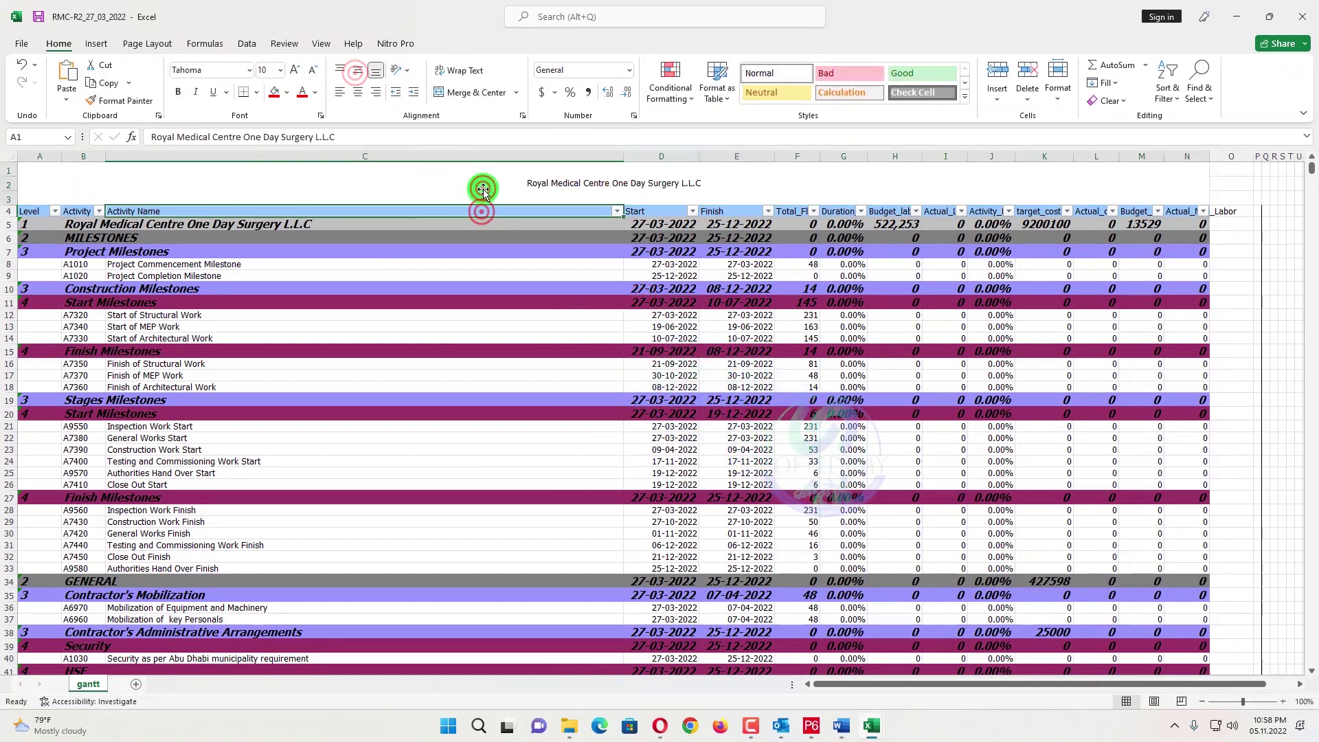
left_click(179, 91)
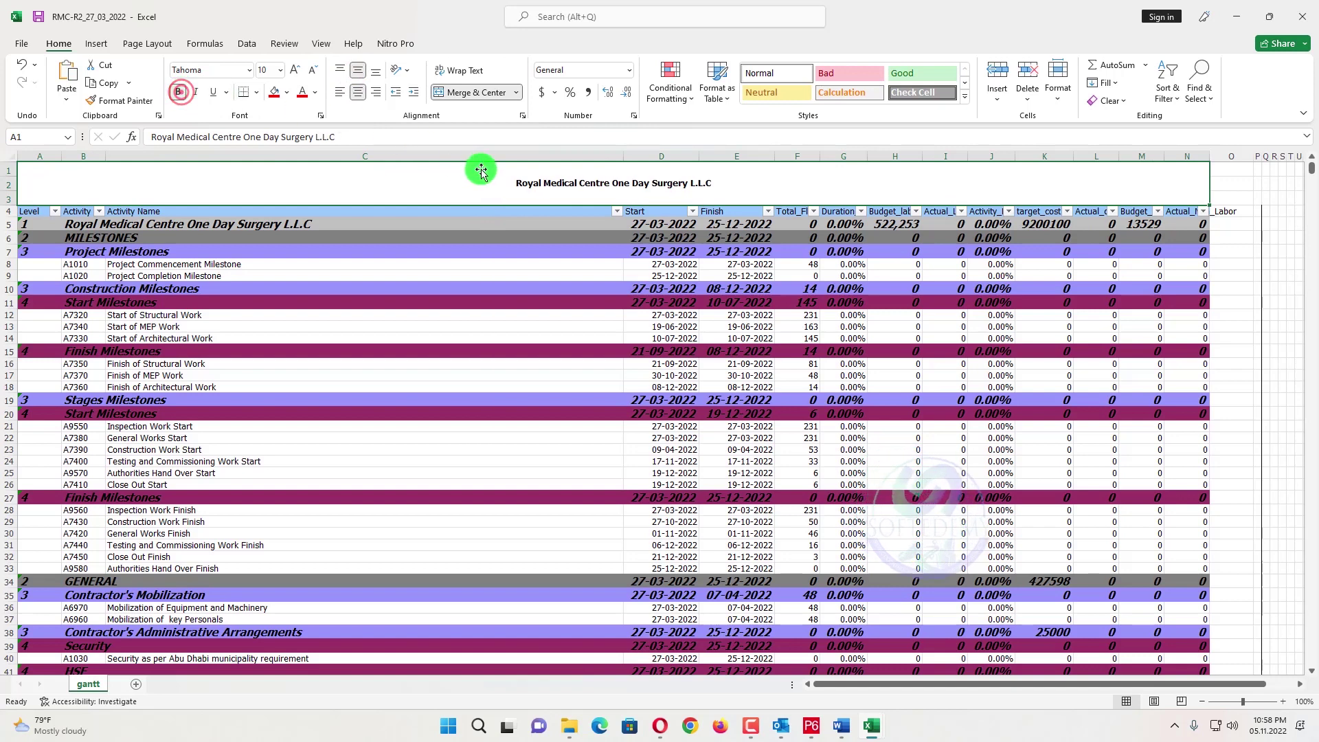